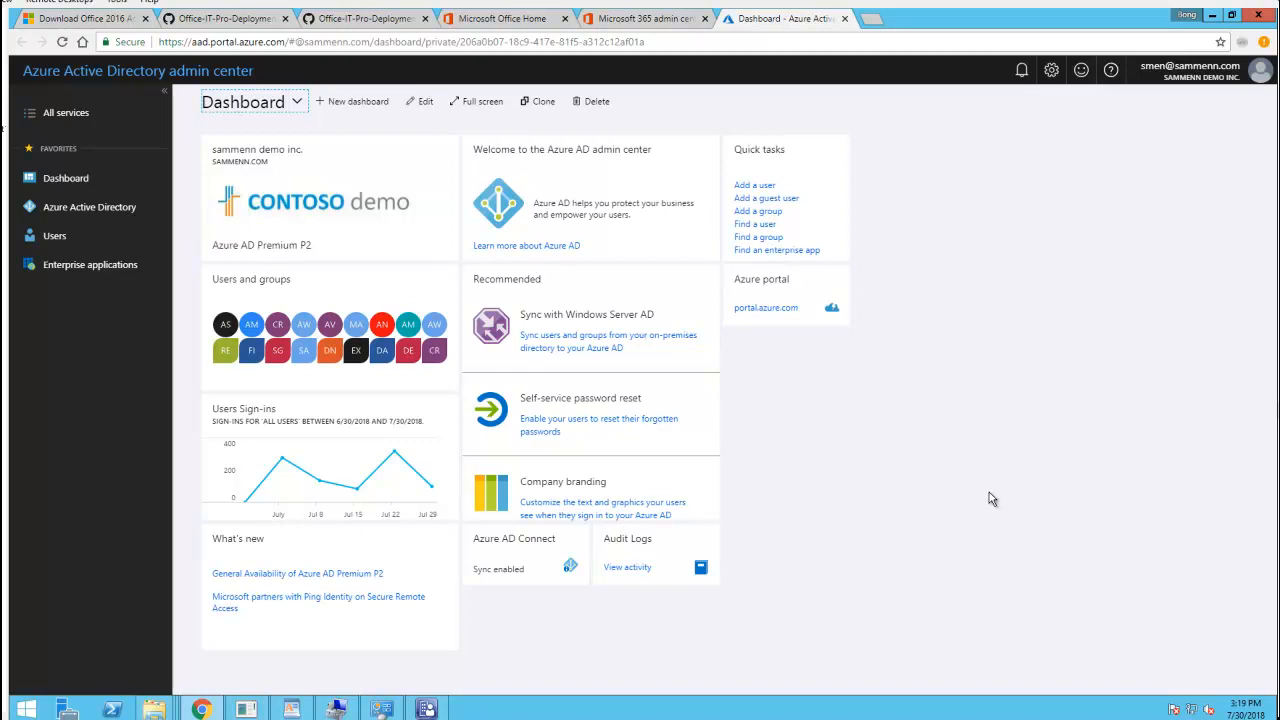
Switch from the Azure AD dashboard to the WordPad notes listing the Autopilot steps
click(303, 708)
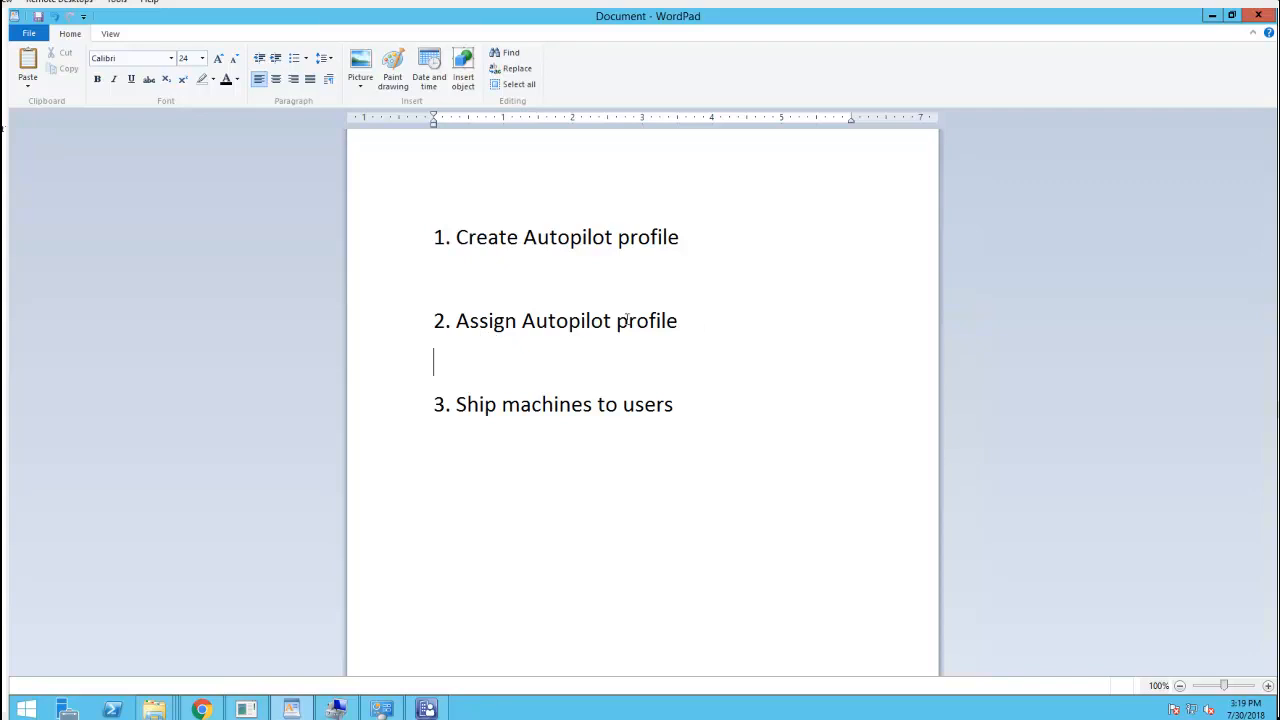
Walk through the Create and Assign Autopilot profile steps, then minimize the notes
click(696, 319)
click(454, 237)
click(1212, 18)
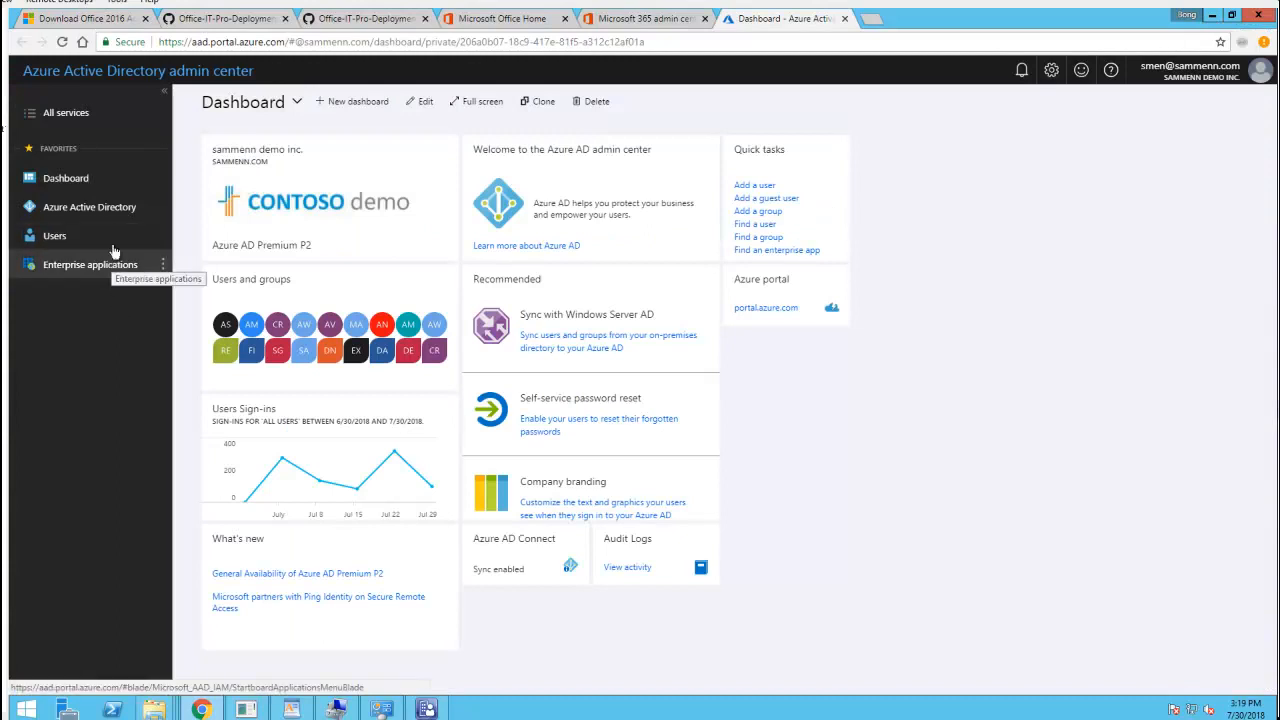
Open portal.azure.com from the dashboard tile and go to Microsoft Intune from the favorites sidebar
click(766, 310)
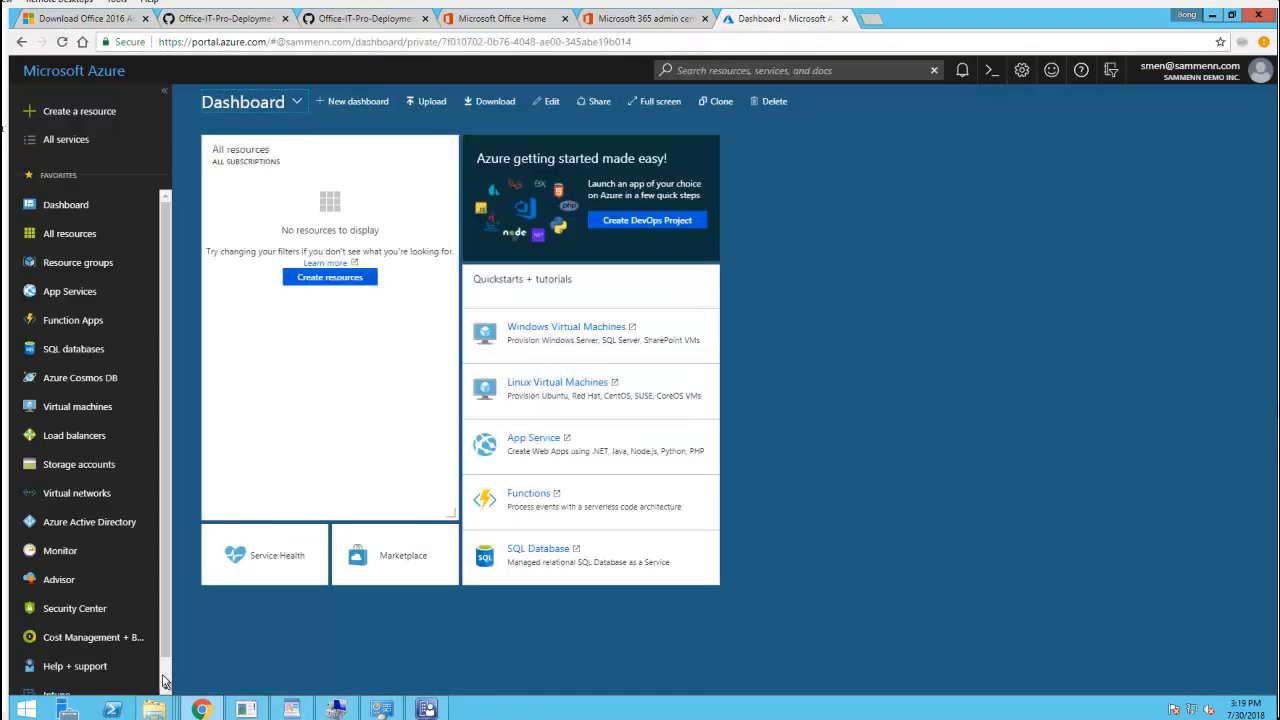
scroll(165, 681, down, 1)
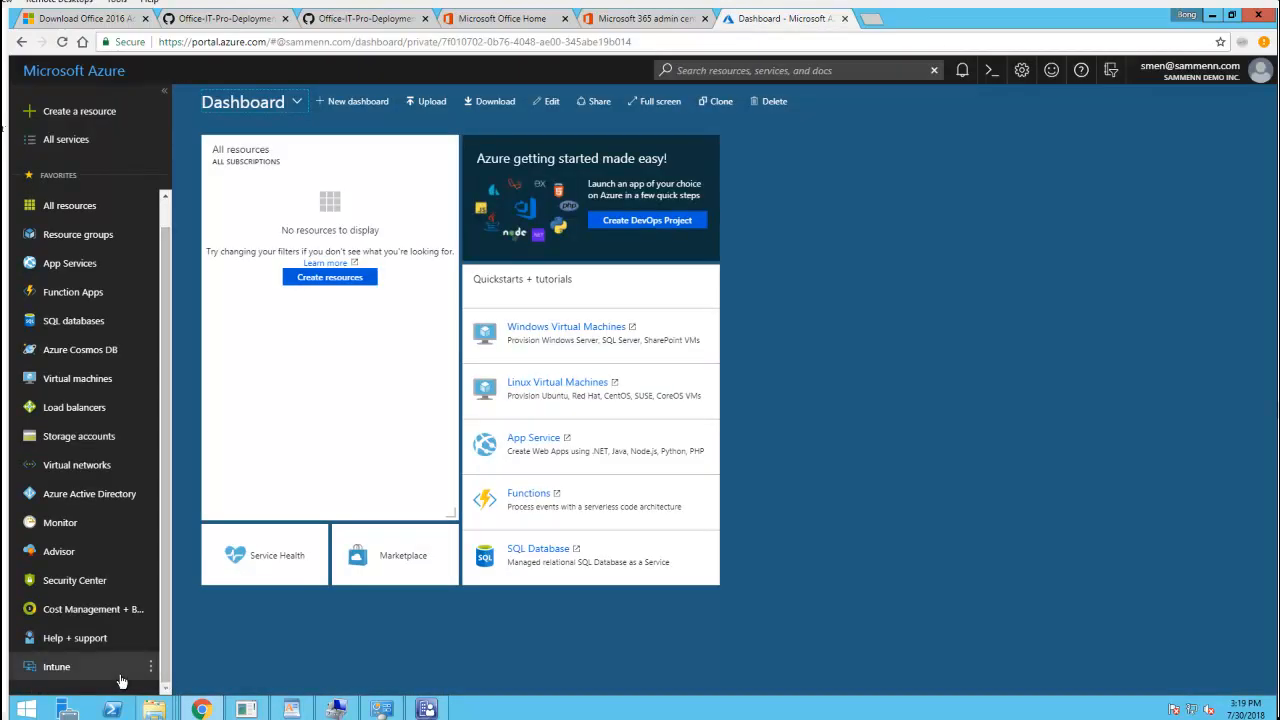
click(66, 669)
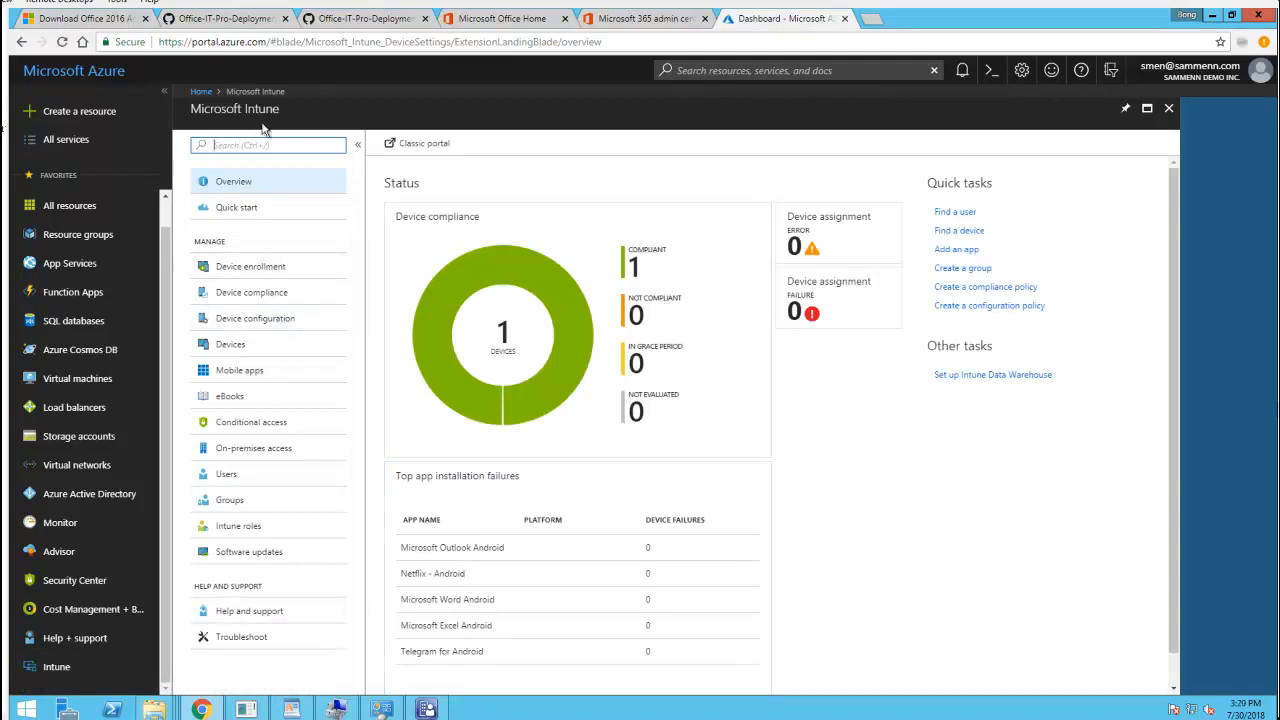
Go to Device enrollment > Windows enrollment > Deployment Profiles and start a new profile
click(254, 274)
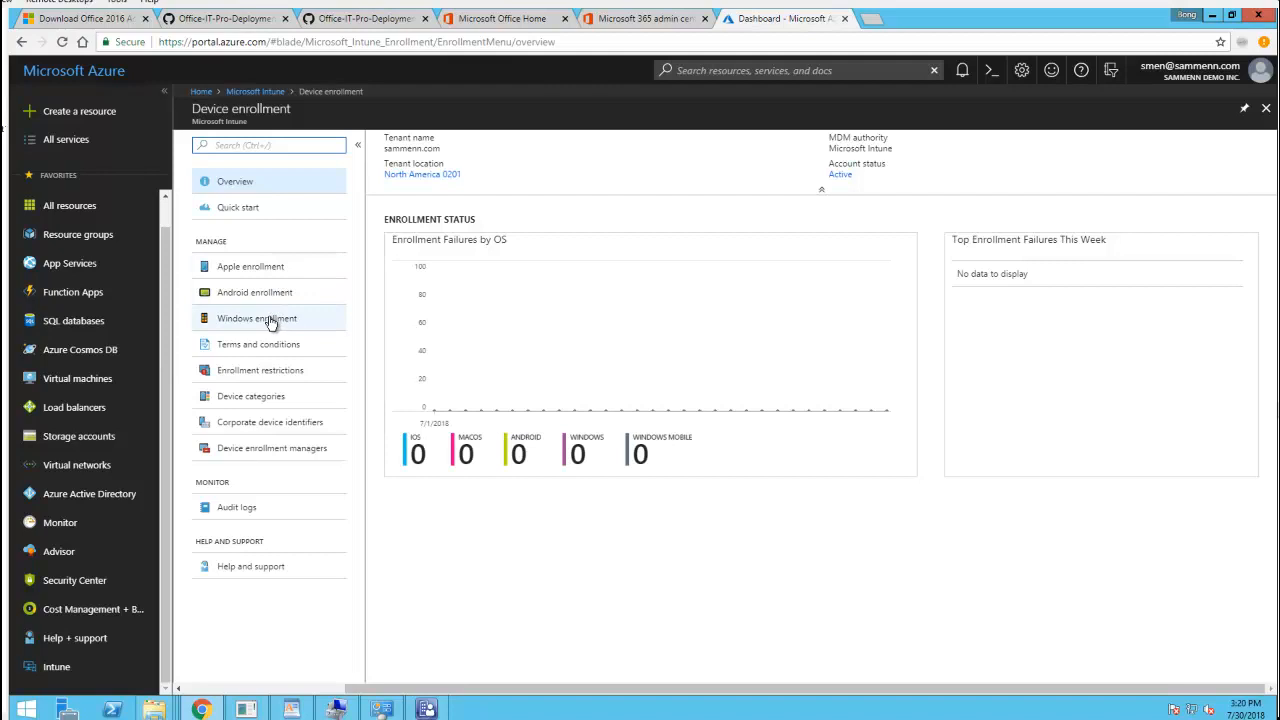
click(265, 319)
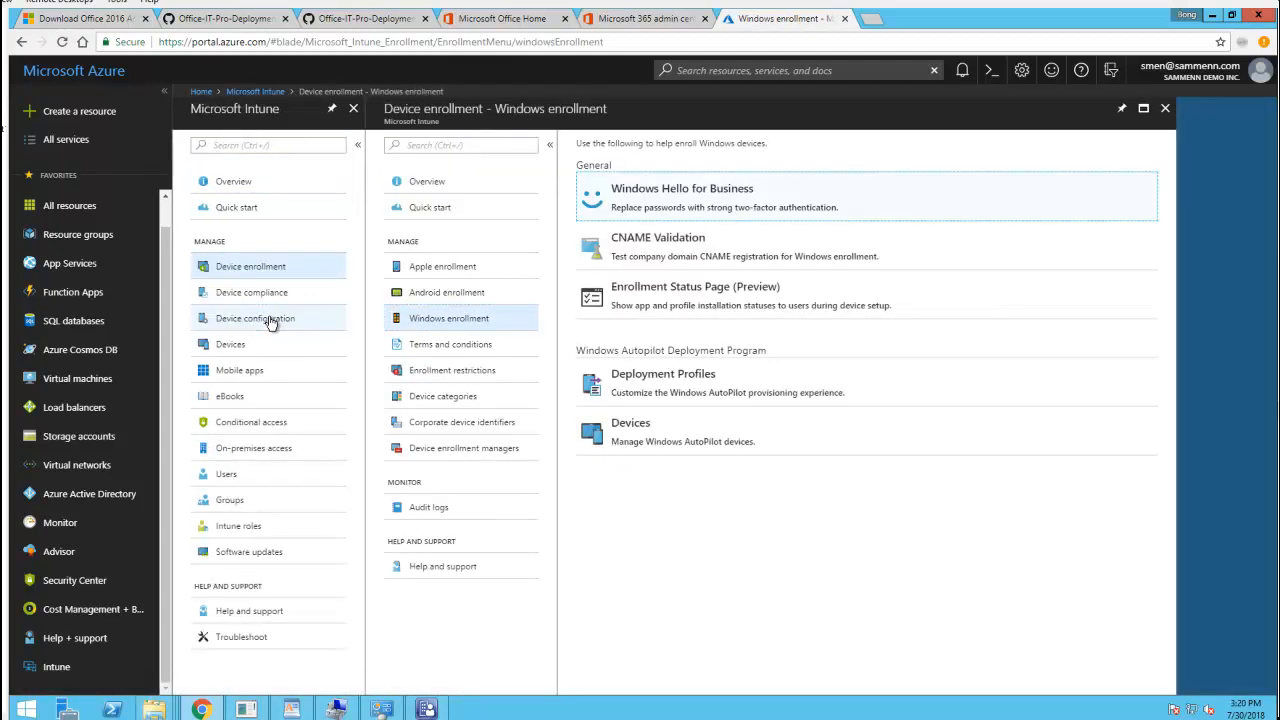
click(478, 330)
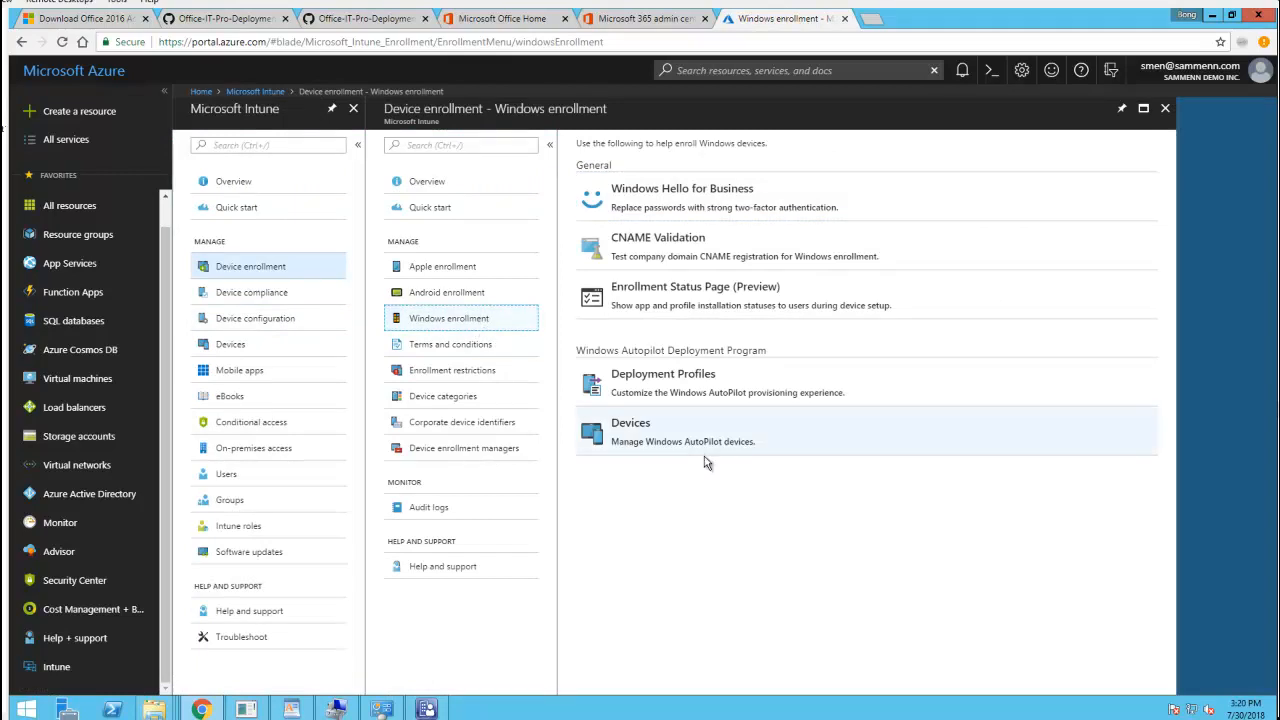
click(672, 385)
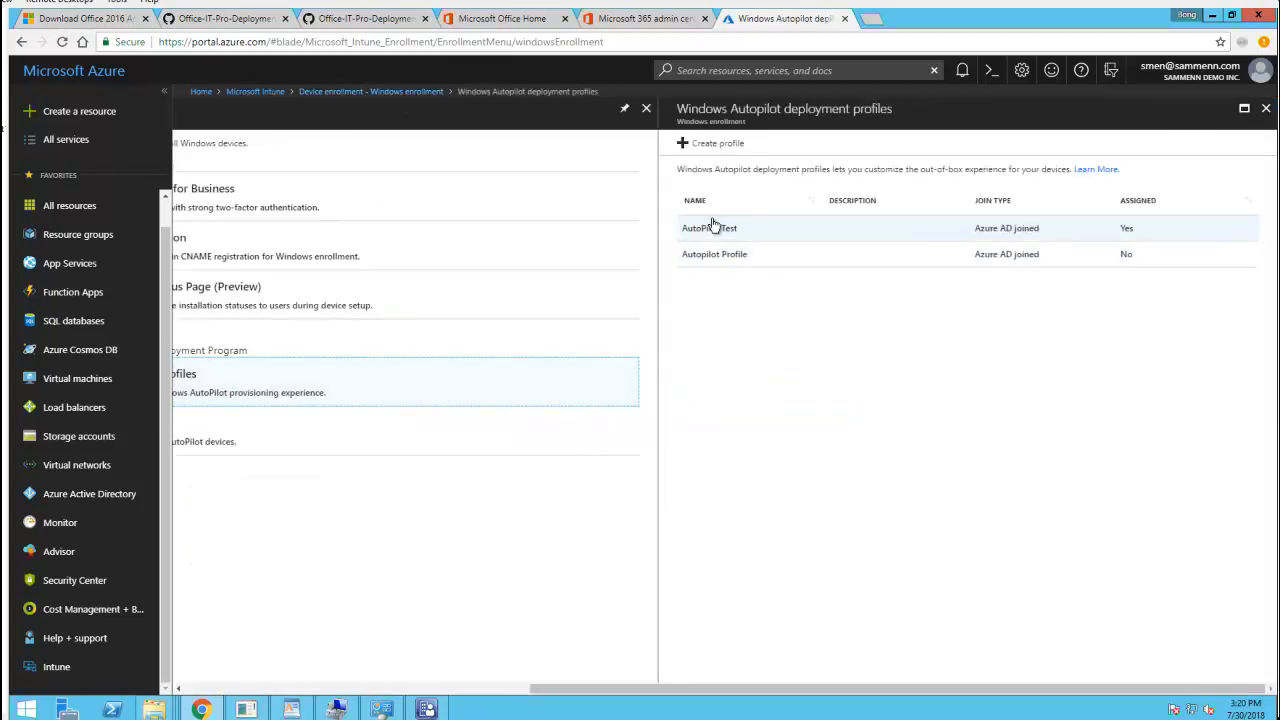
click(688, 148)
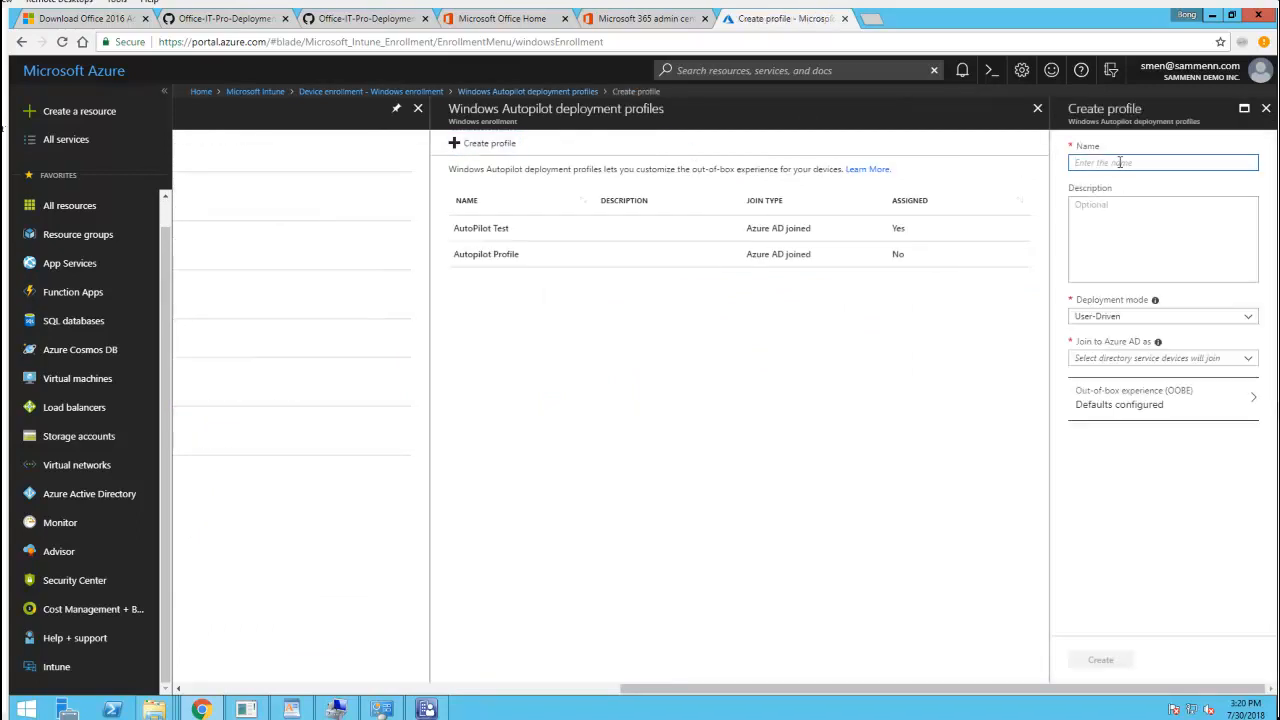
Name the profile 'Autopilot Demo' with User-Driven deployment mode and Azure AD joined
text(Autopilot Demo)
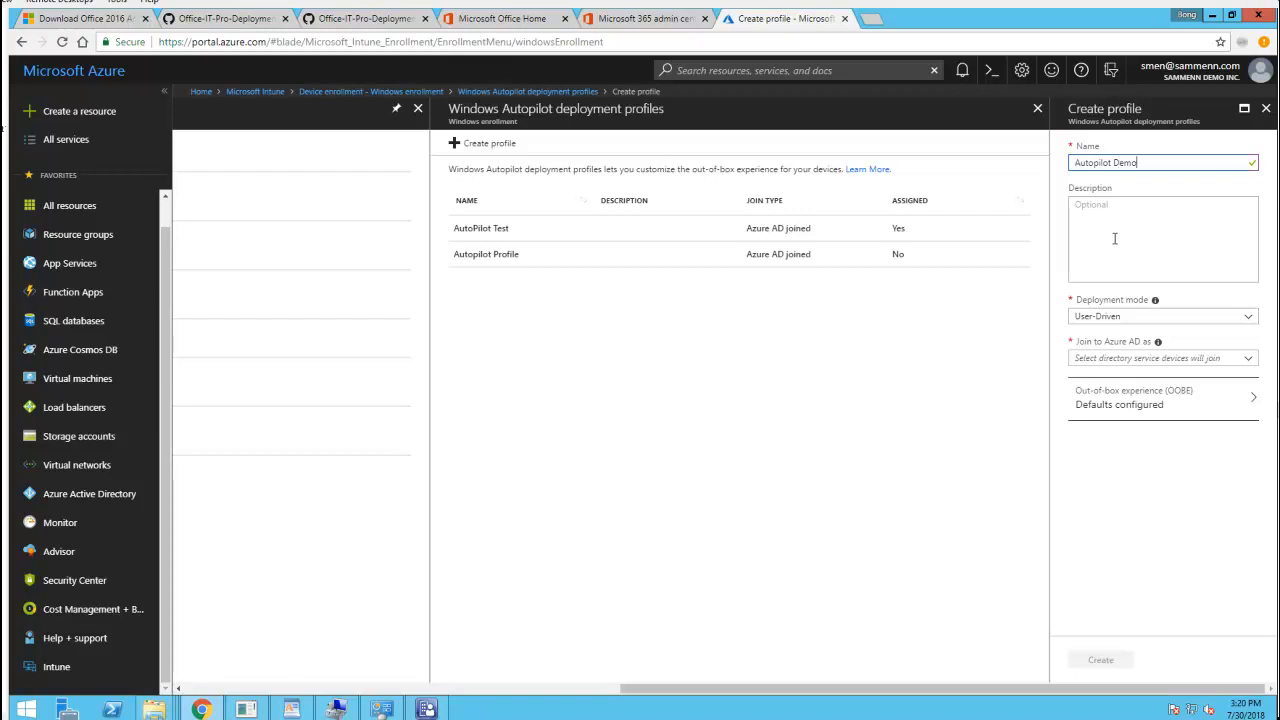
click(1124, 318)
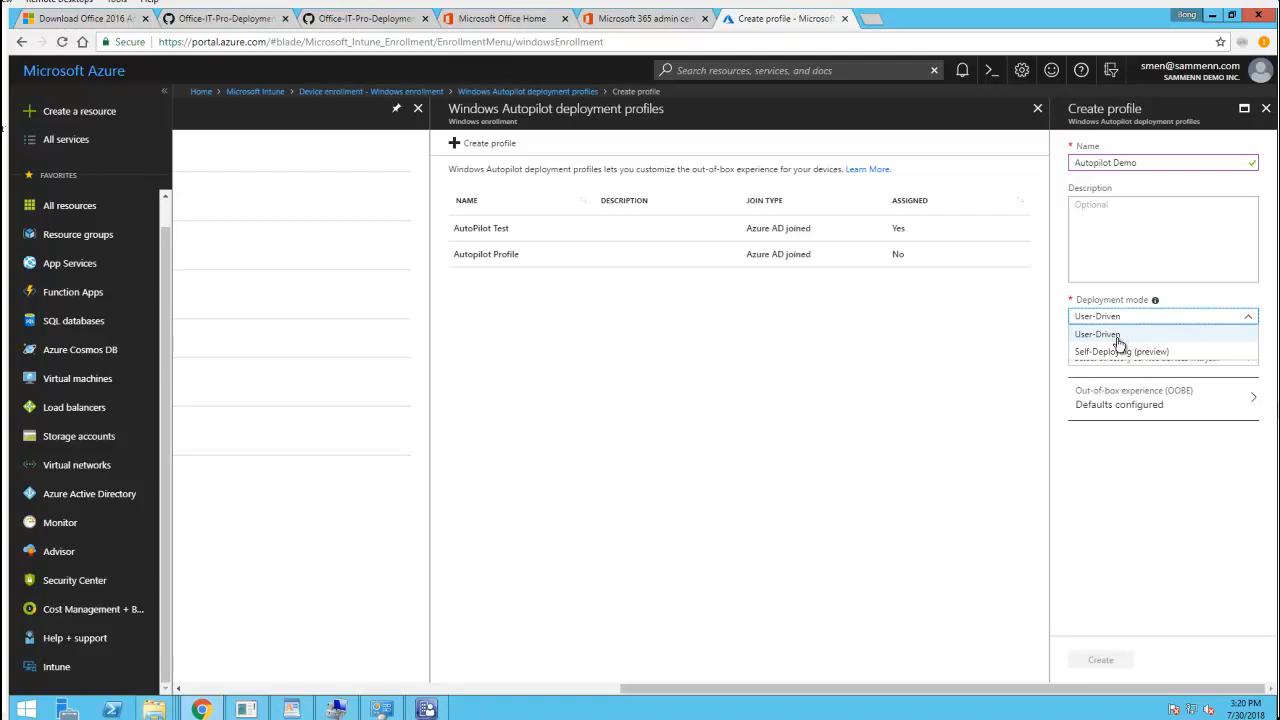
click(1175, 262)
click(1151, 358)
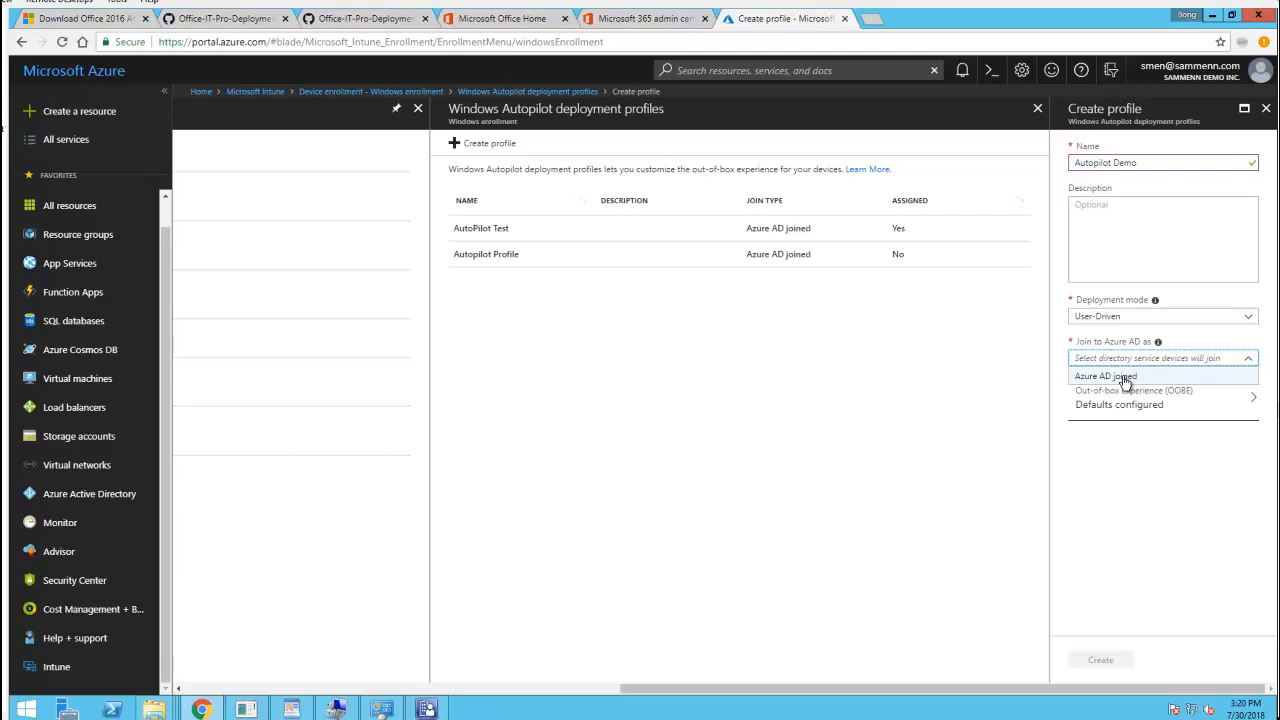
click(1124, 378)
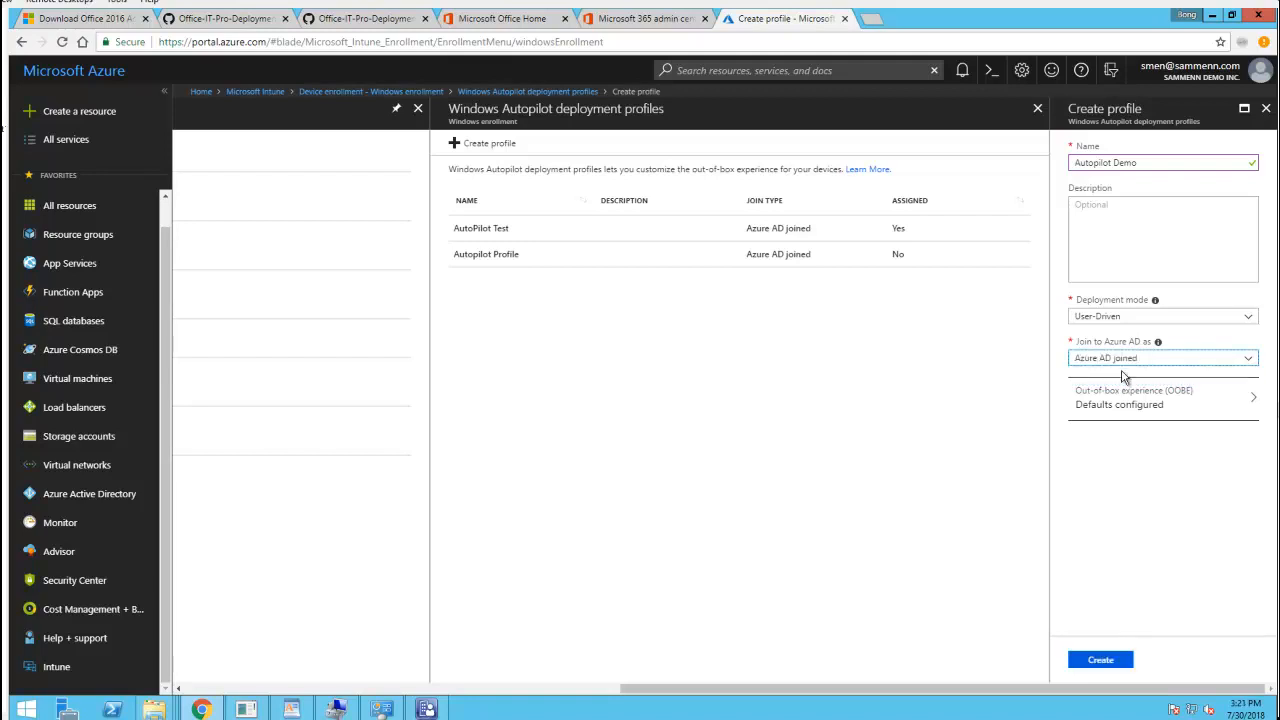
Set the out-of-box user account type to Administrator, save, and create the Autopilot Demo profile
click(1127, 405)
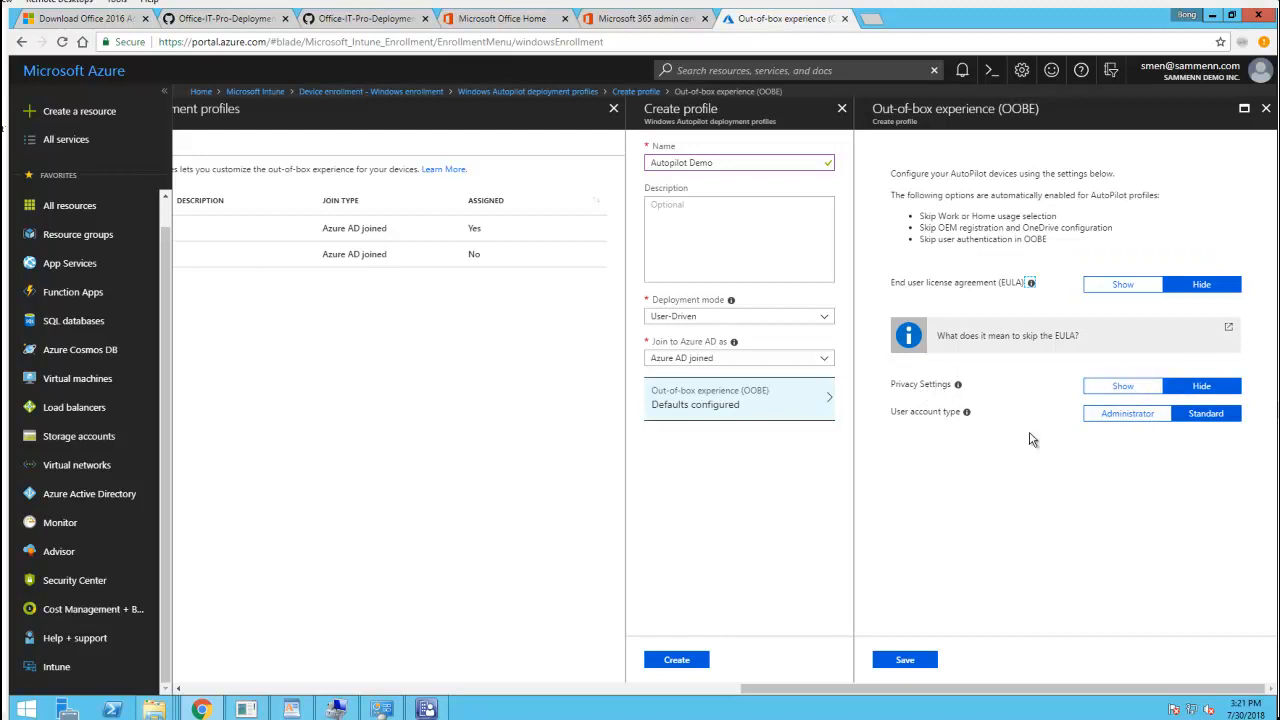
click(1127, 414)
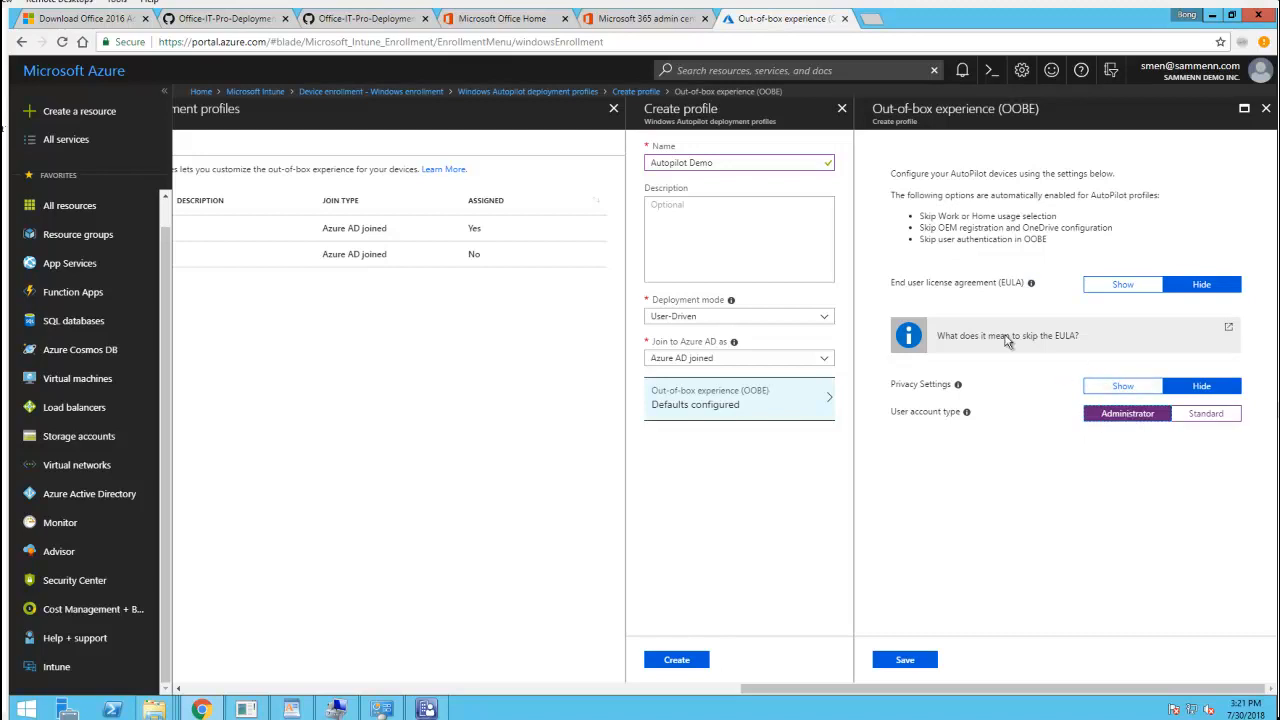
click(907, 661)
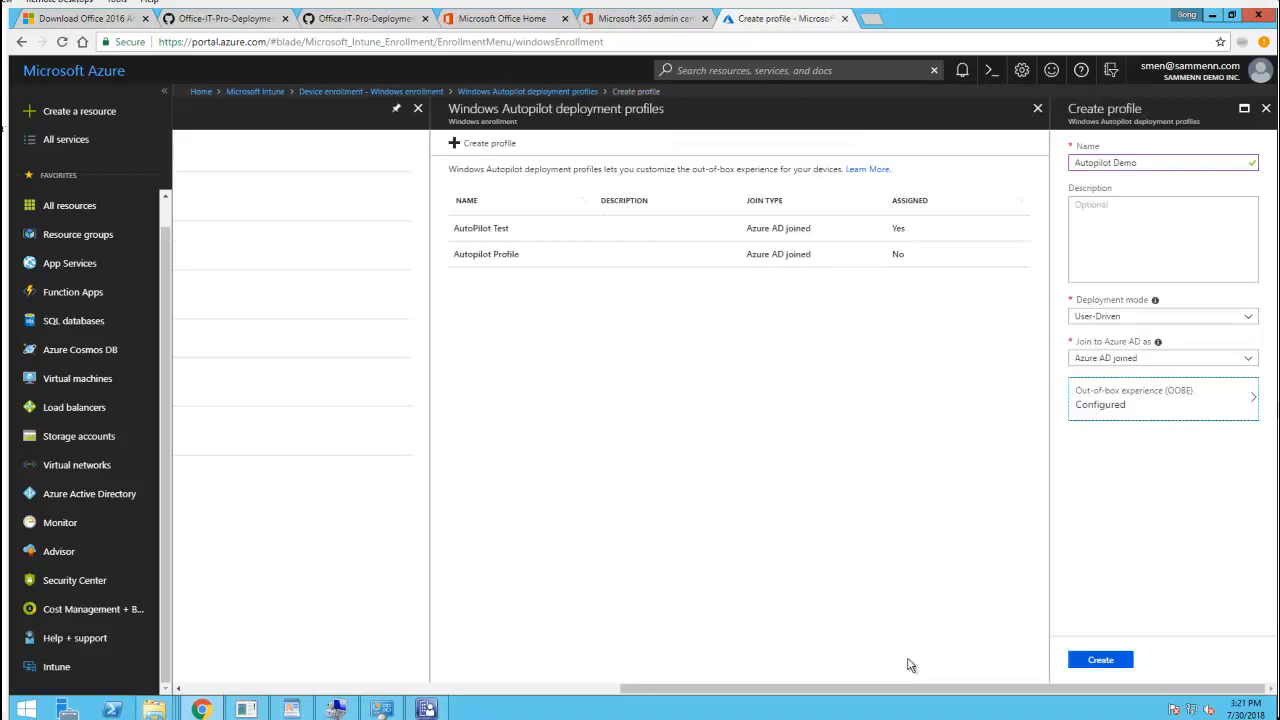
click(1116, 661)
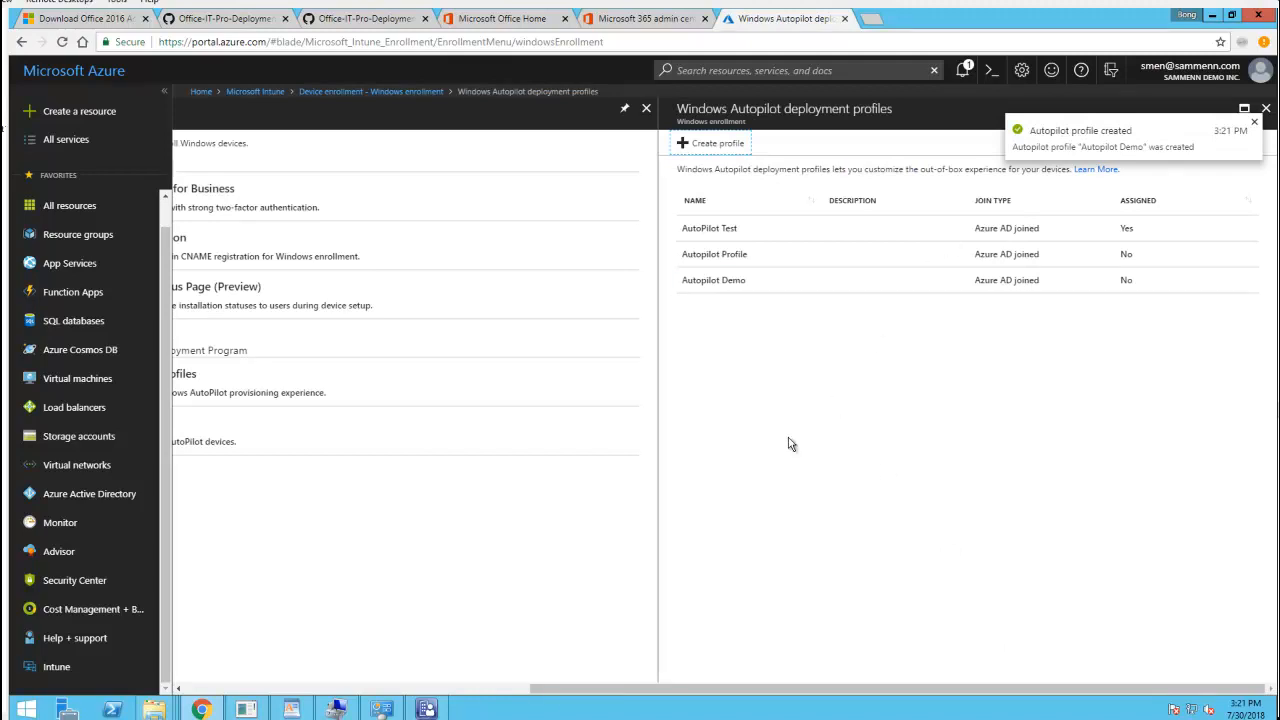
Delete the Virtual Machine device from the Windows enrollment Devices list, then open a new browser tab
click(505, 692)
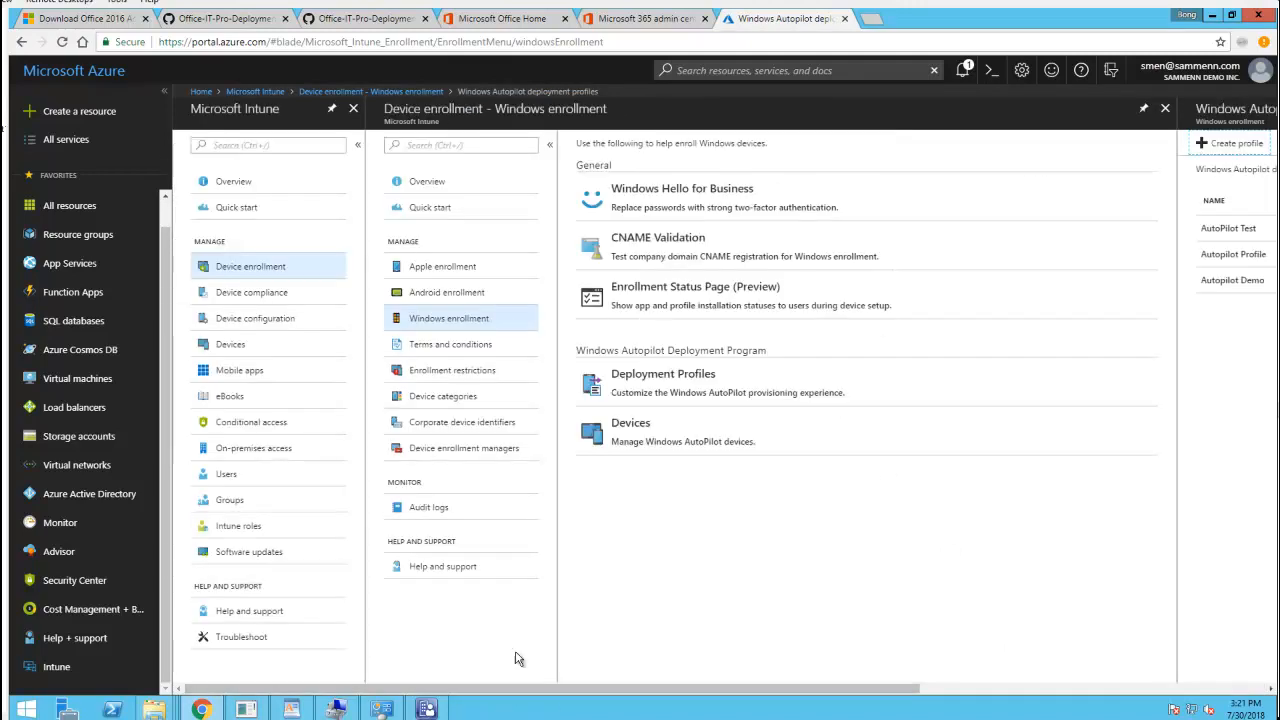
click(705, 433)
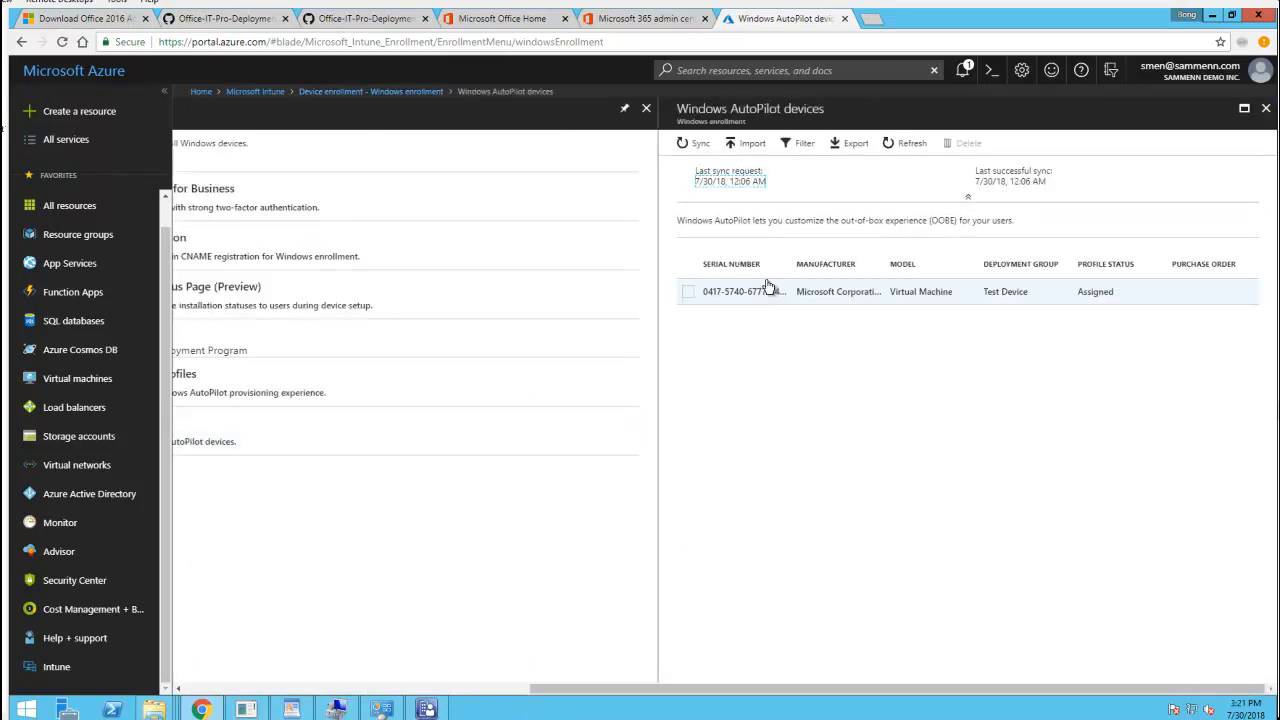
click(689, 293)
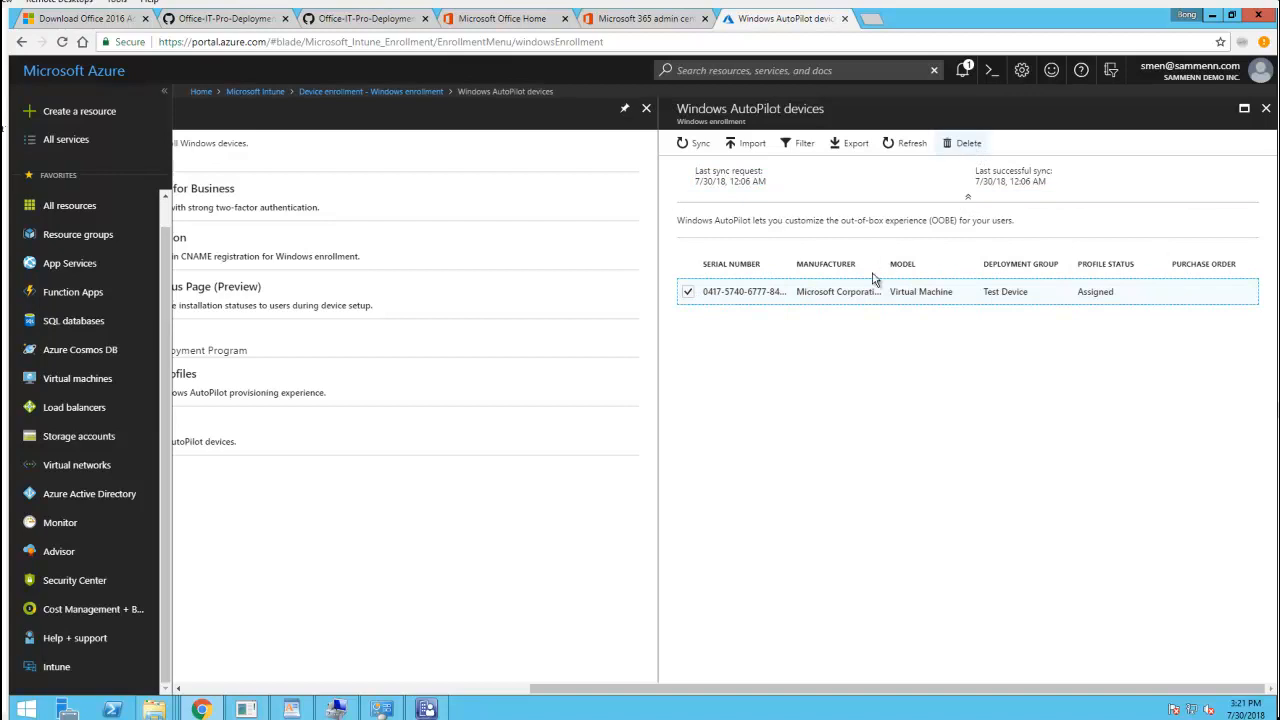
click(969, 147)
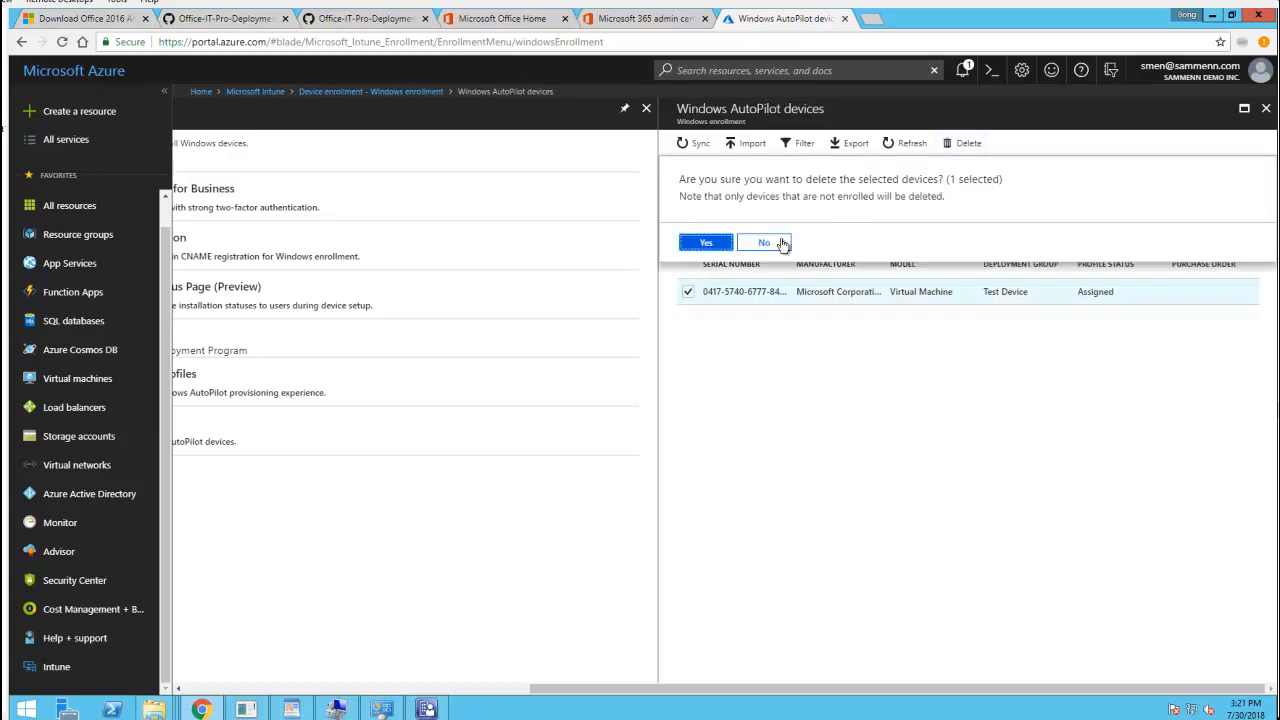
click(703, 245)
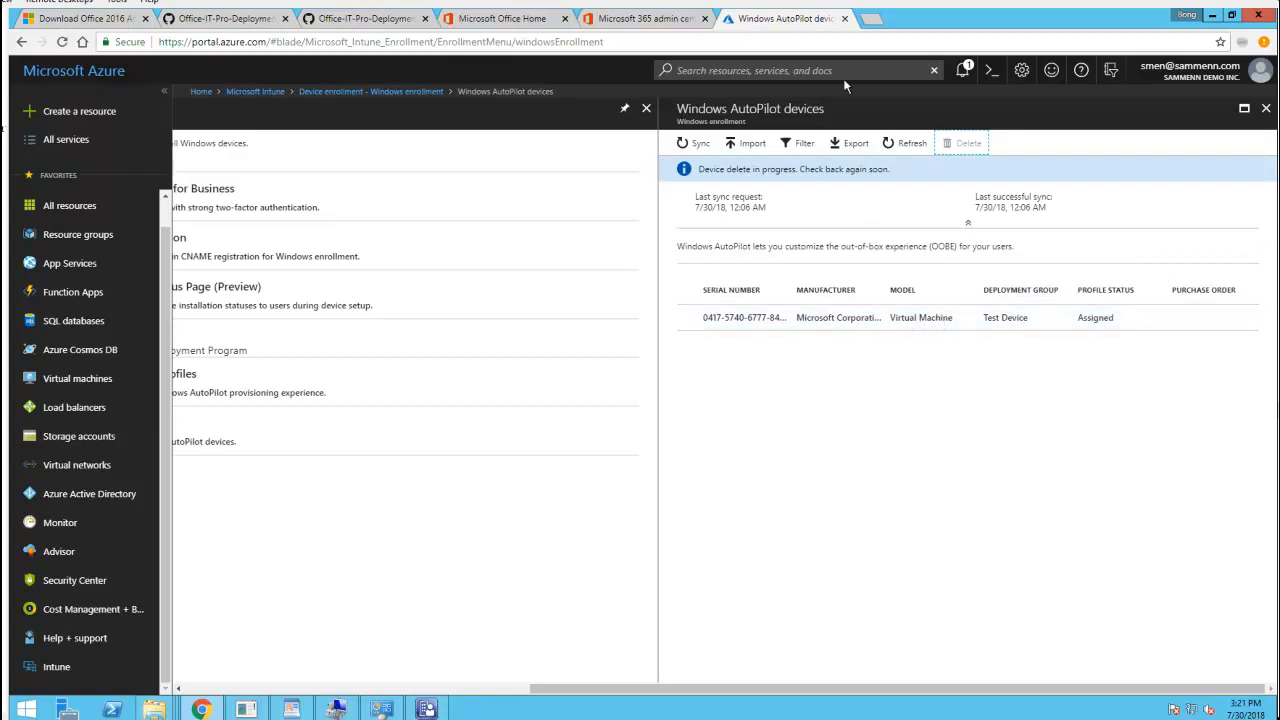
click(870, 19)
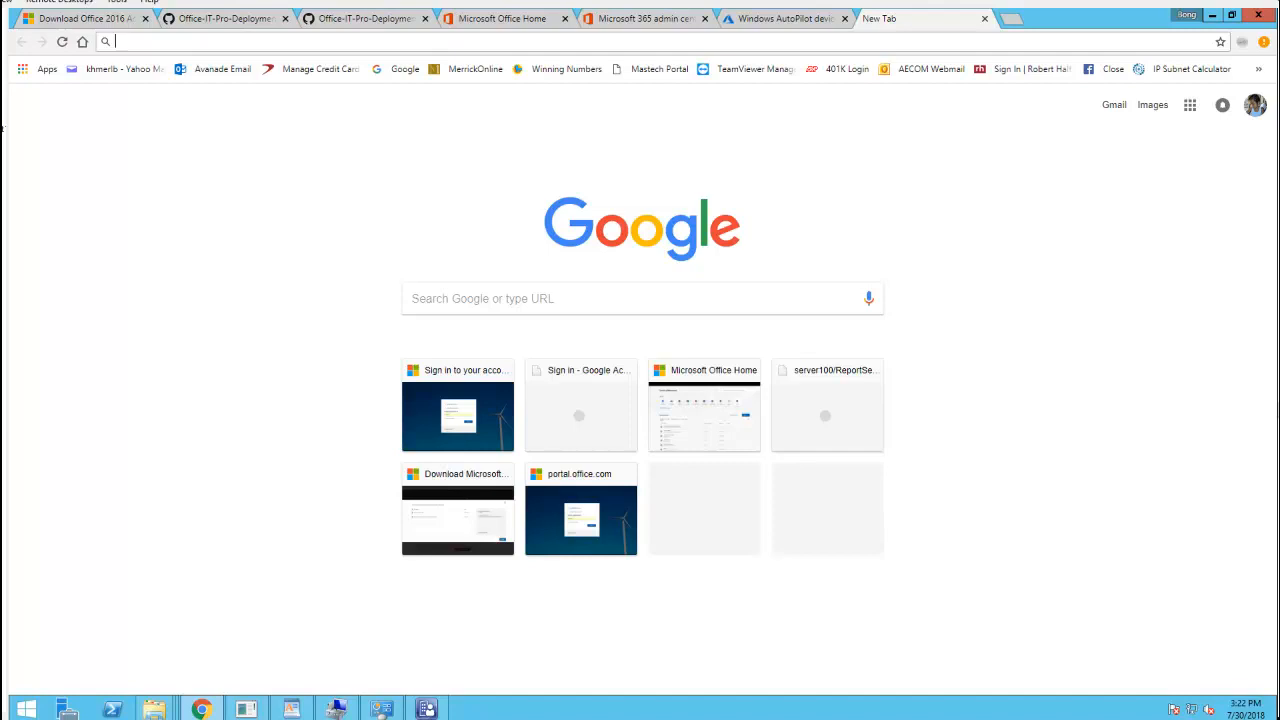
Load businessstore.microsoft.com using the 'store' address bar suggestion trimmed to the base site
click(362, 47)
text(s)
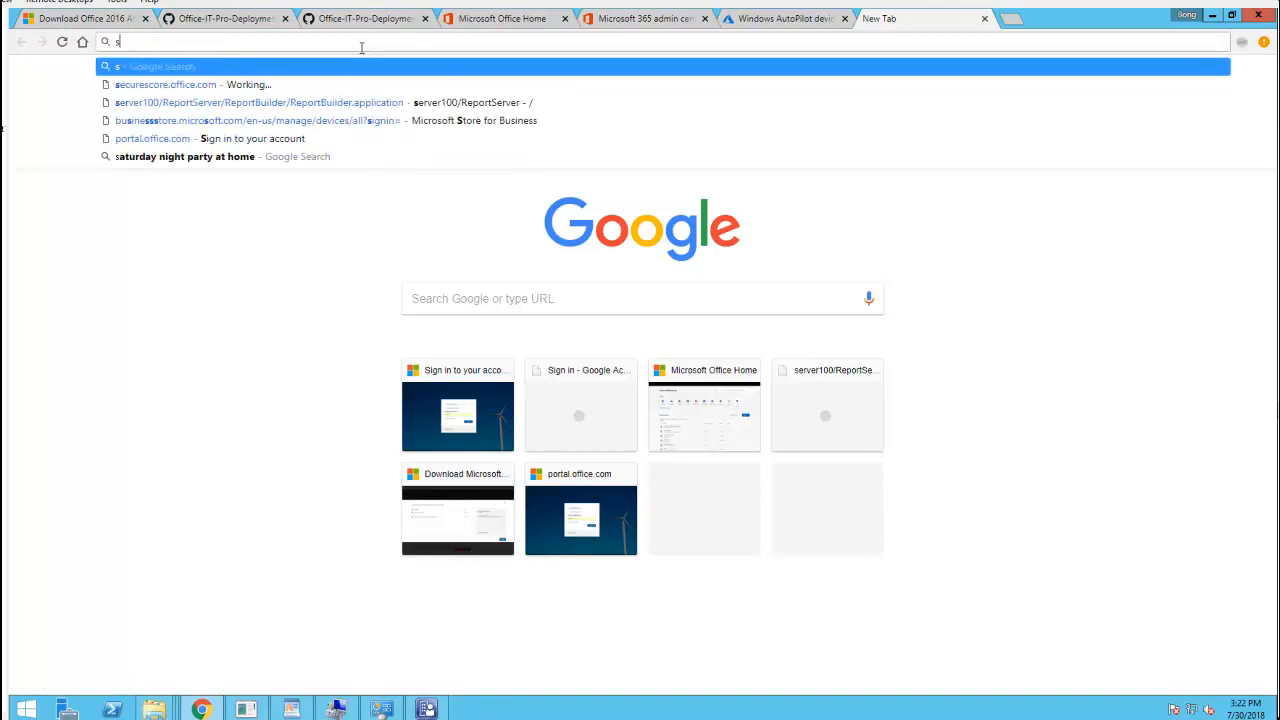
text(t)
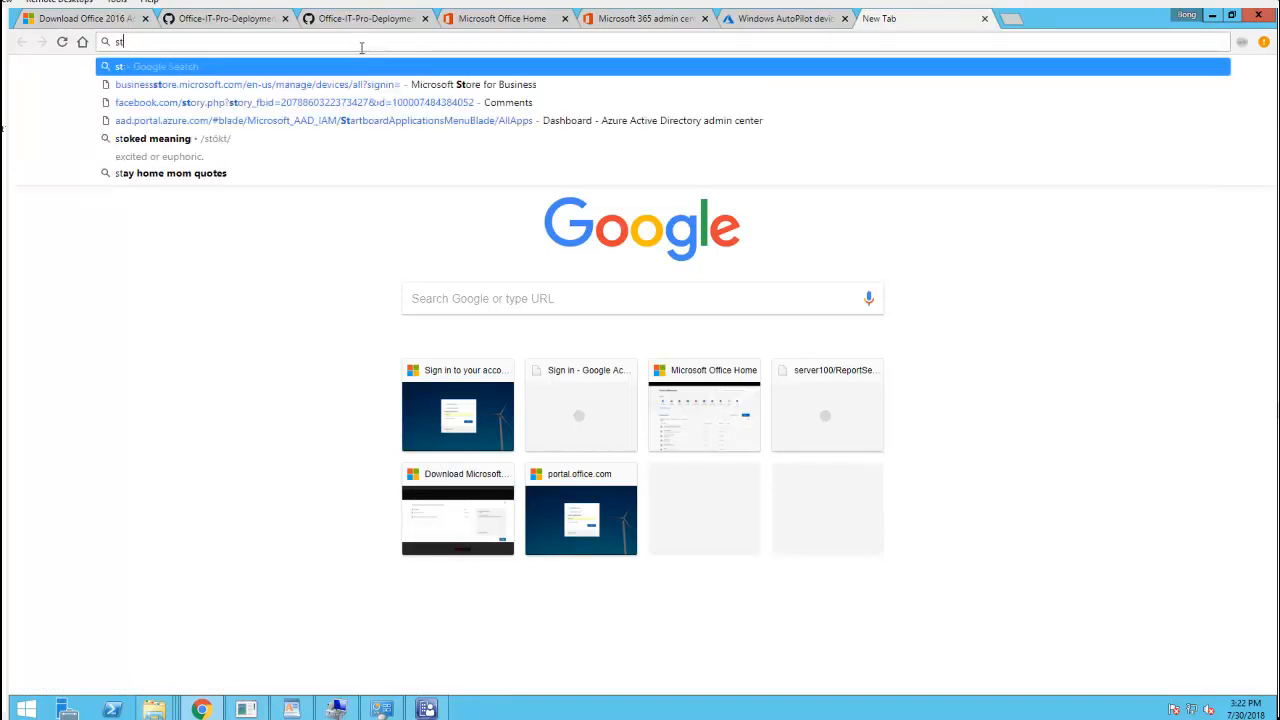
text(ore)
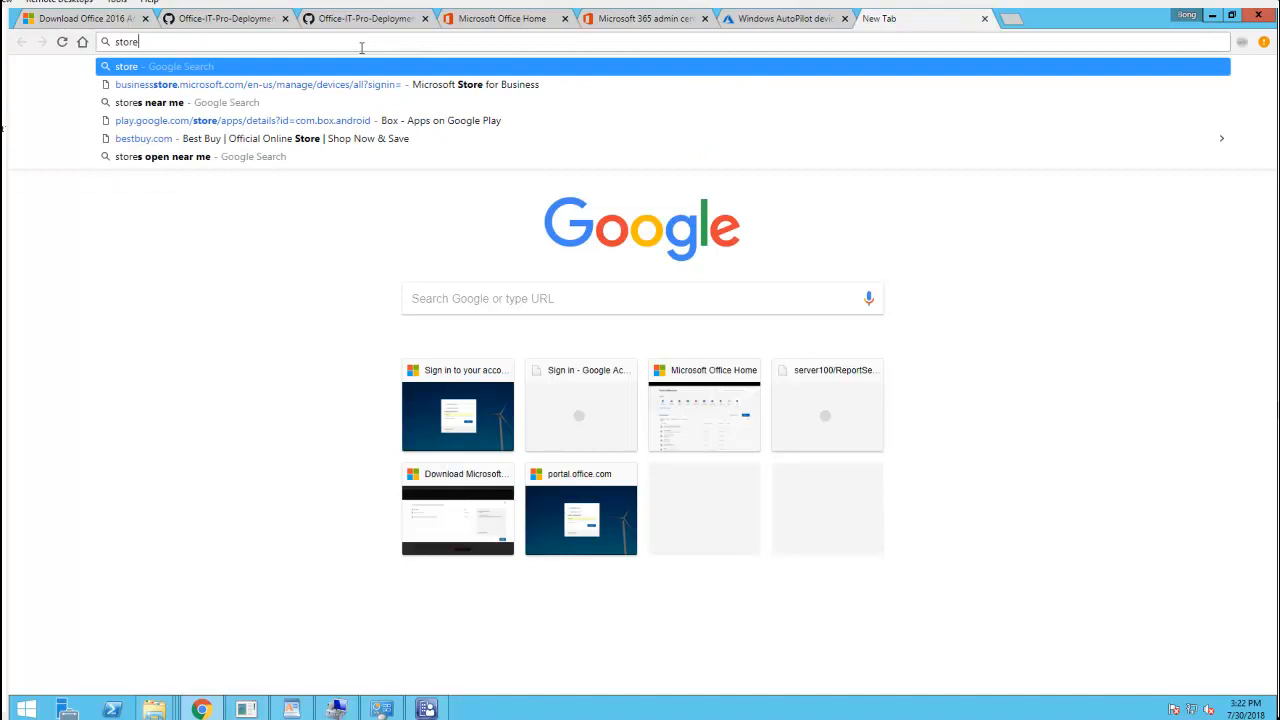
key(Down)
key(BackSpace)
key(BackSpace)
key(BackSpace)
key(BackSpace)
key(BackSpace)
key(BackSpace)
key(BackSpace)
key(BackSpace)
key(BackSpace)
key(BackSpace)
key(BackSpace)
key(BackSpace)
key(BackSpace)
key(BackSpace)
key(BackSpace)
key(BackSpace)
key(BackSpace)
key(BackSpace)
key(BackSpace)
key(BackSpace)
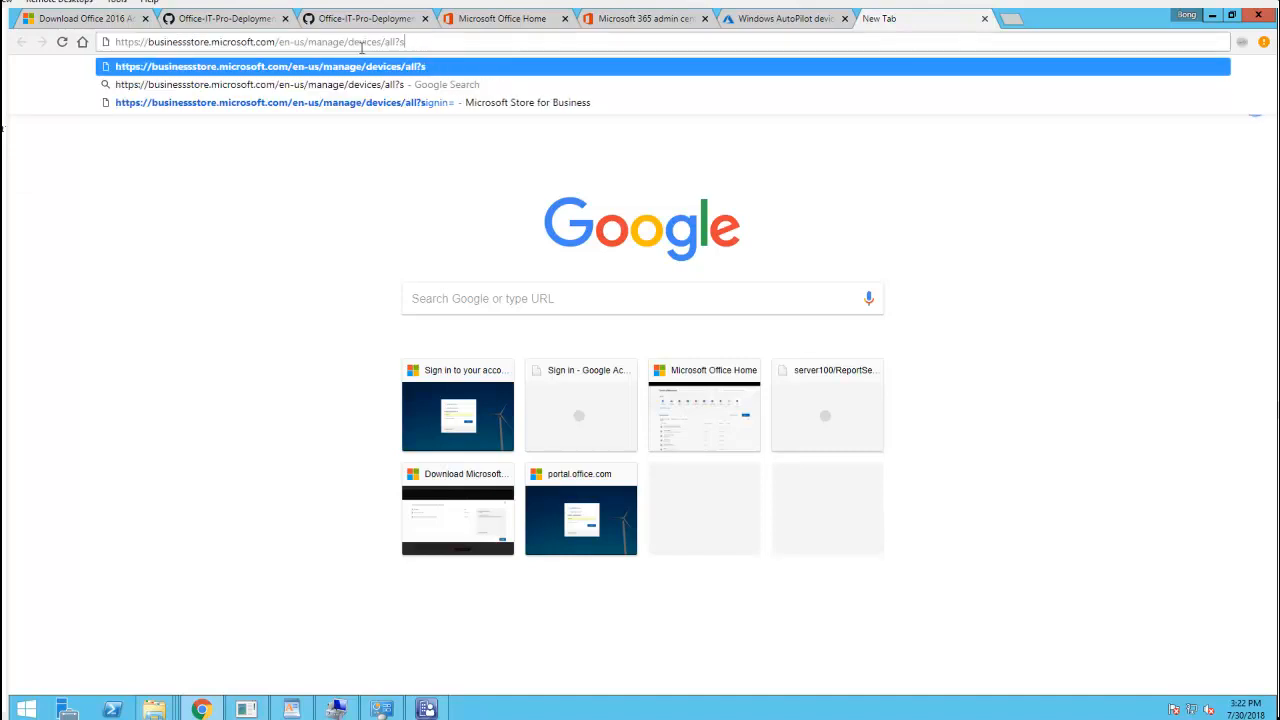
key(BackSpace)
key(BackSpace)
key(BackSpace)
key(BackSpace)
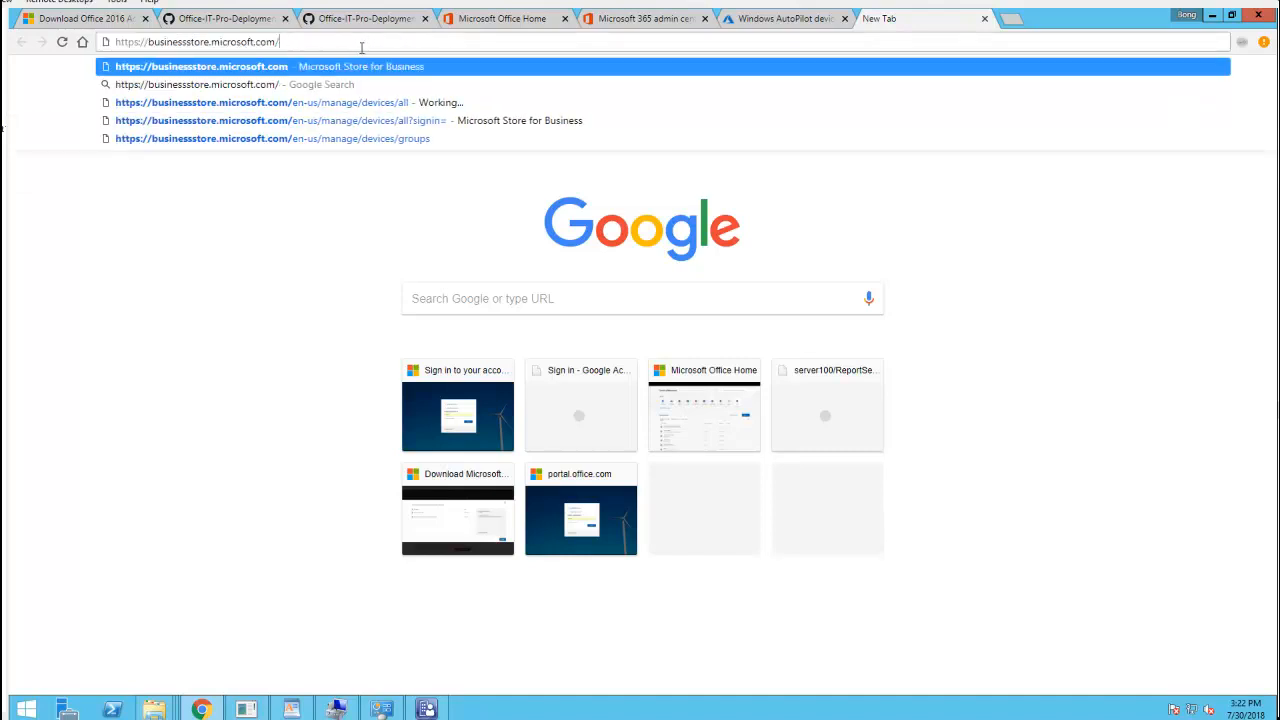
key(Return)
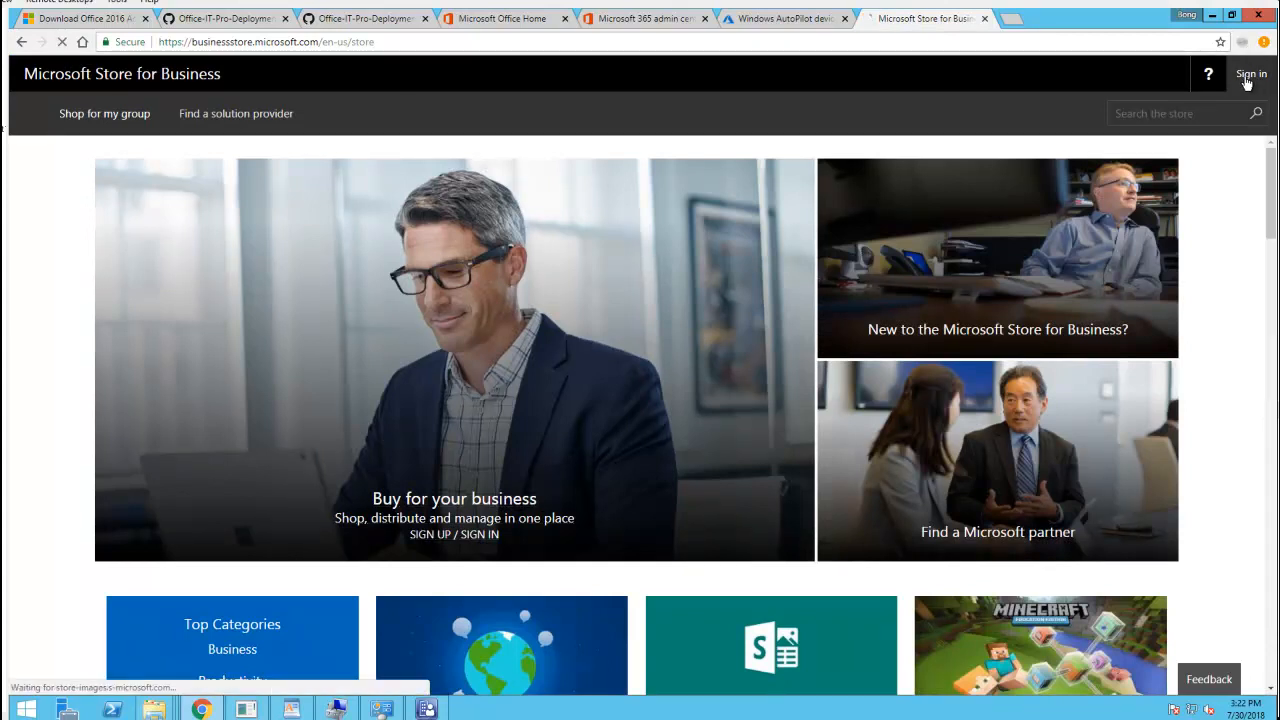
Sign in to Microsoft Store for Business and open Manage > Devices
click(1247, 80)
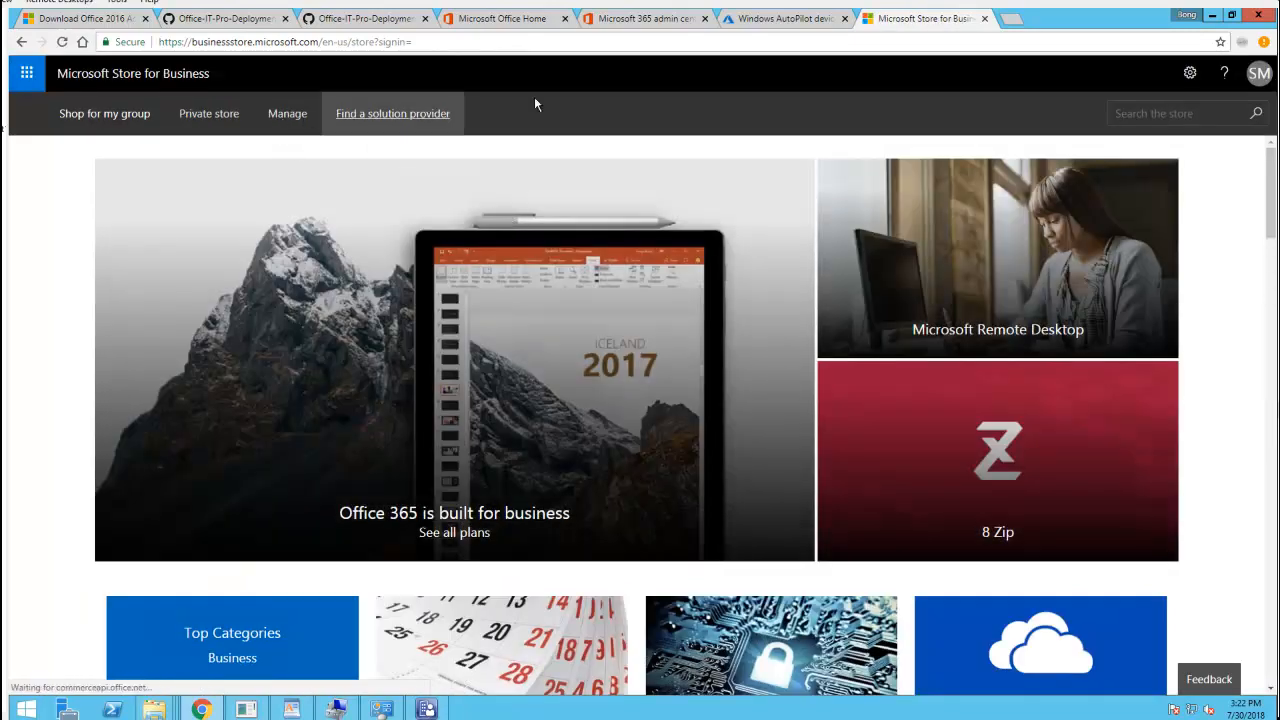
click(287, 116)
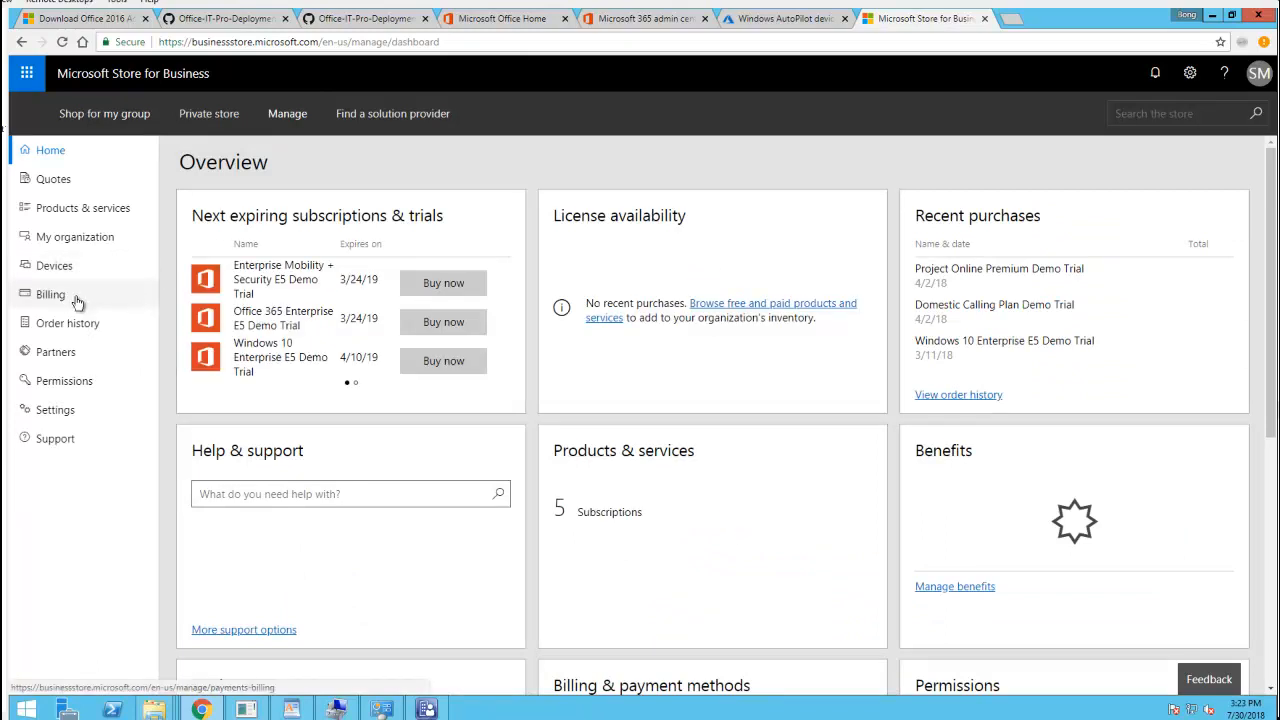
click(62, 267)
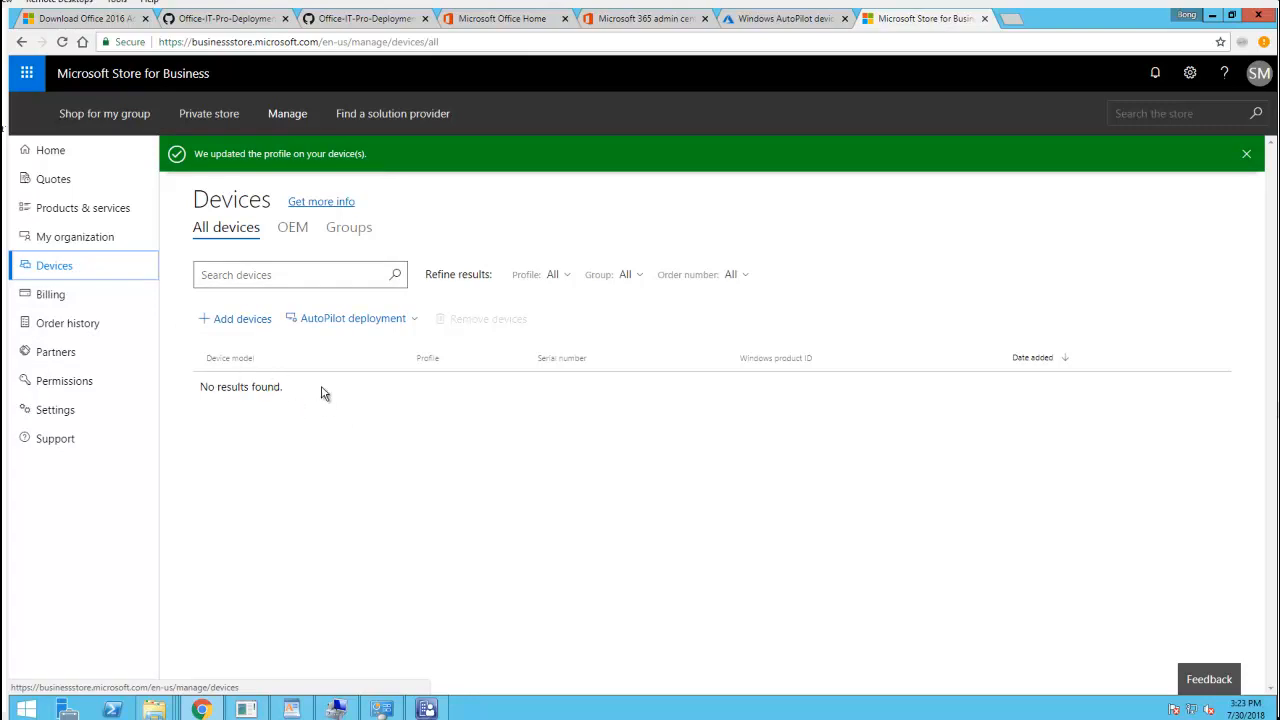
Check the organization profile and OEM devices tab, then return to the empty All devices list
click(83, 245)
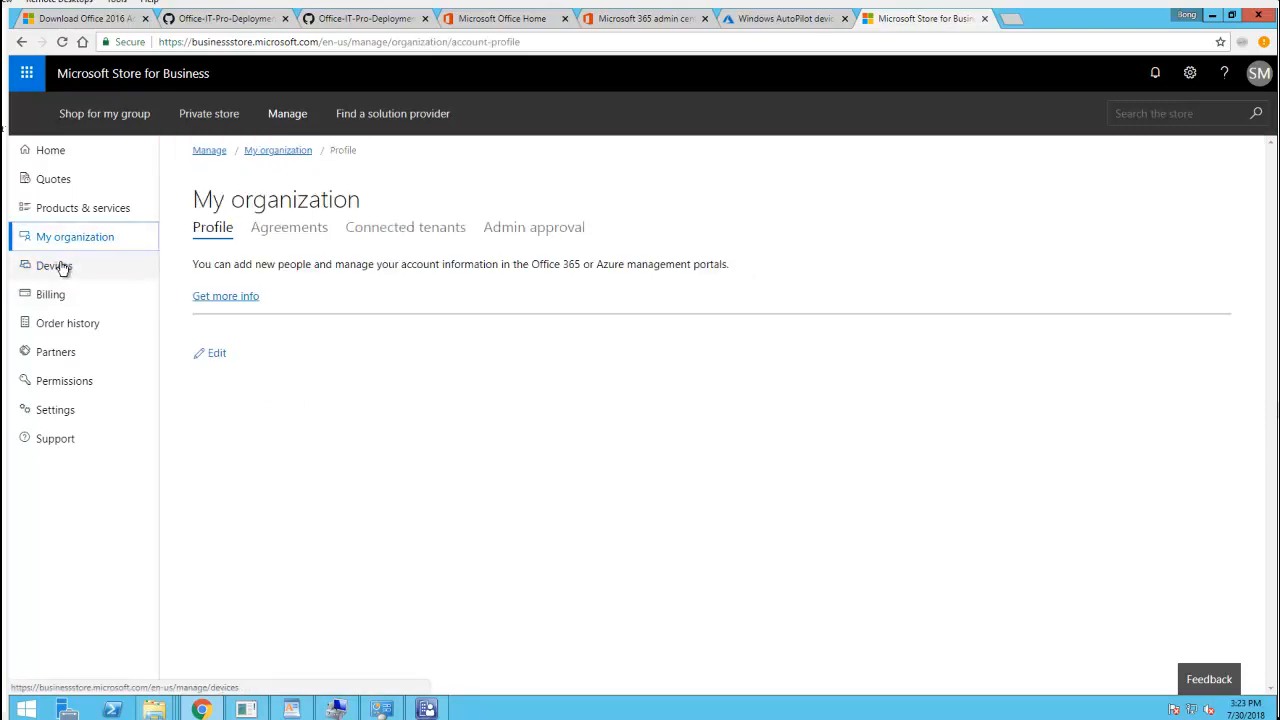
click(60, 274)
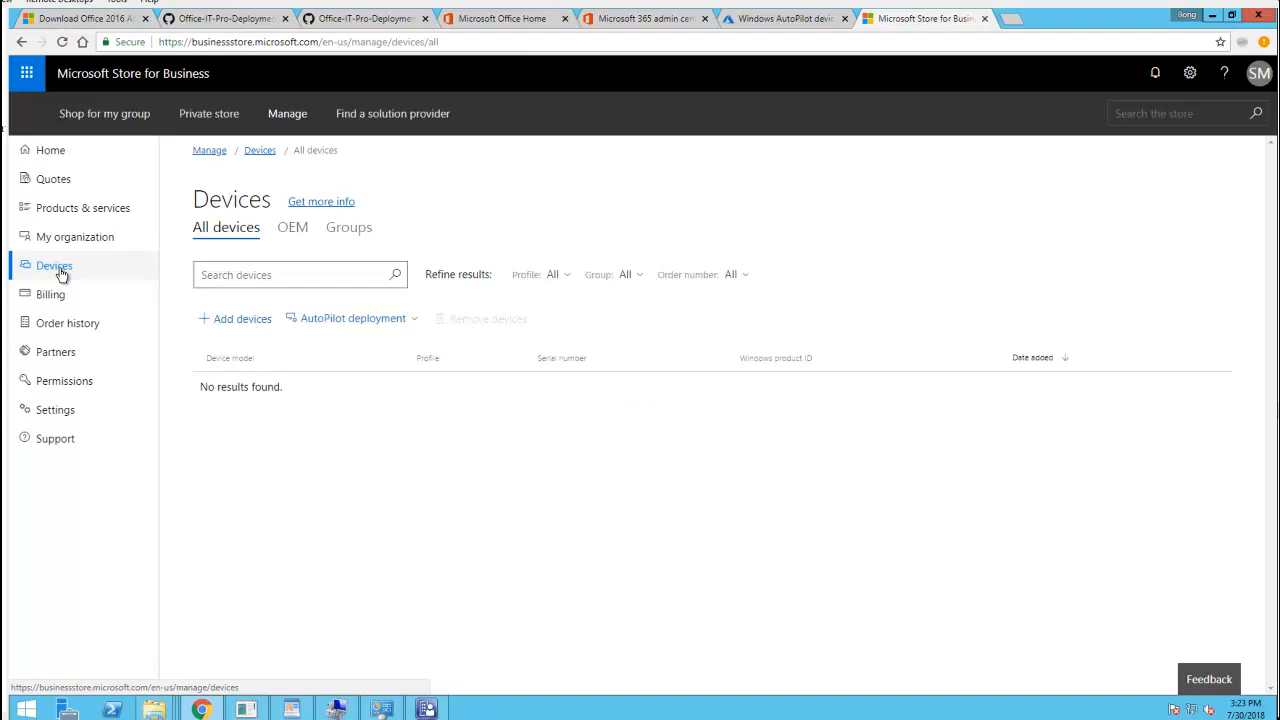
click(62, 240)
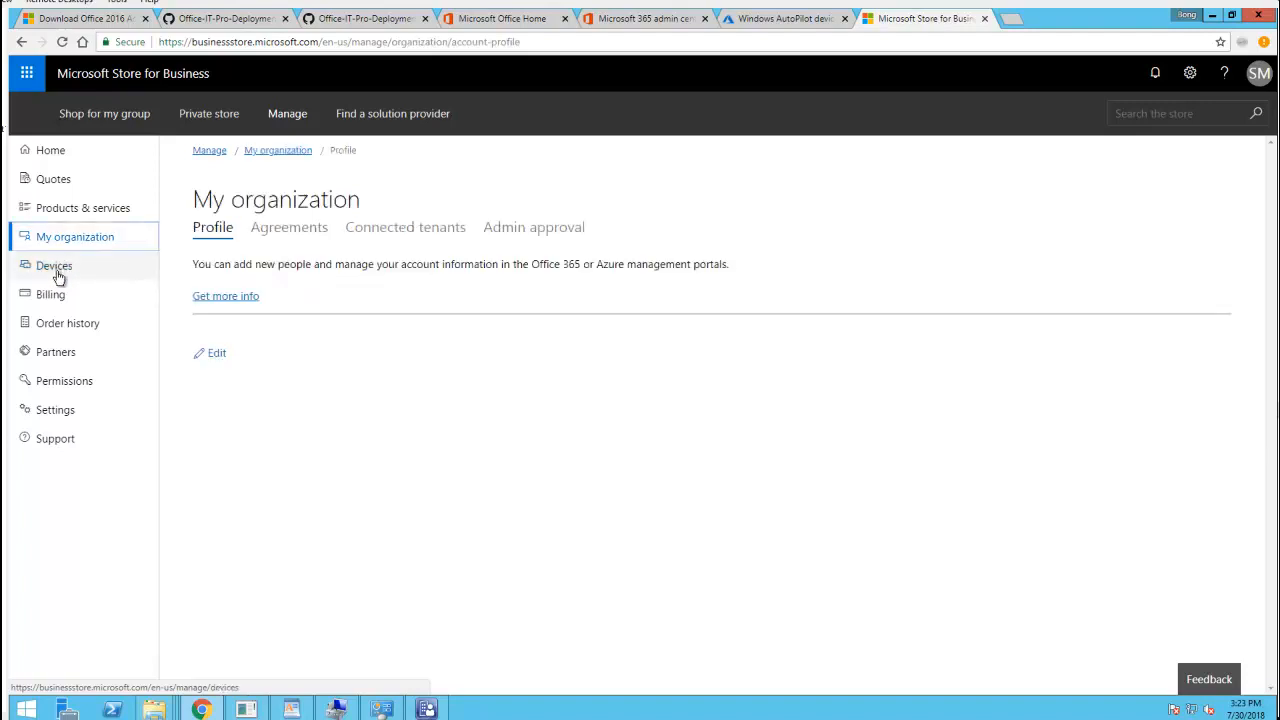
click(58, 272)
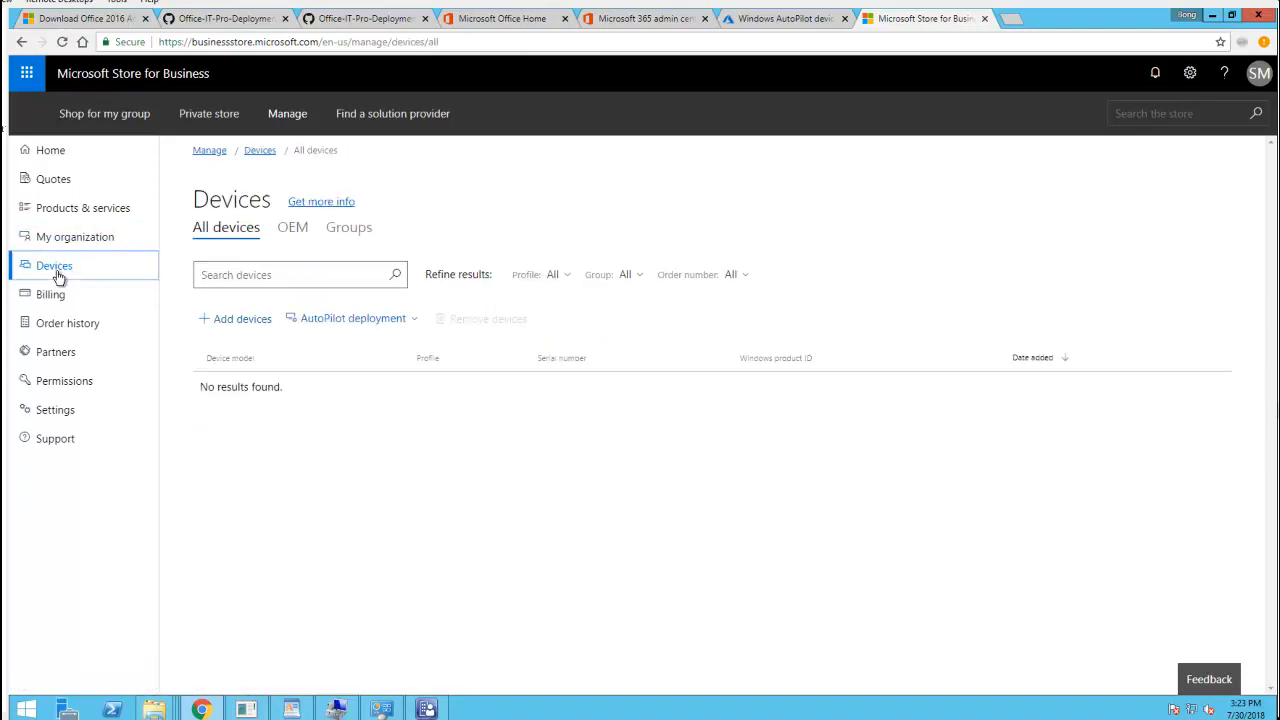
click(295, 230)
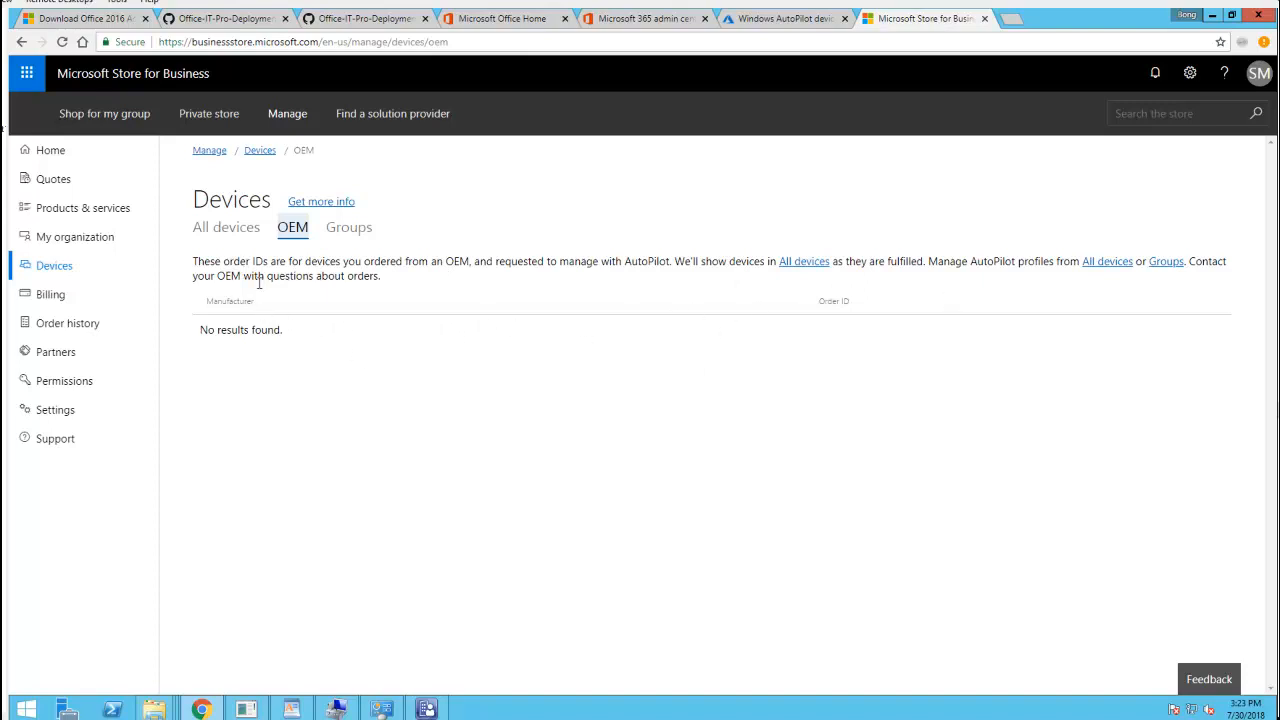
click(229, 234)
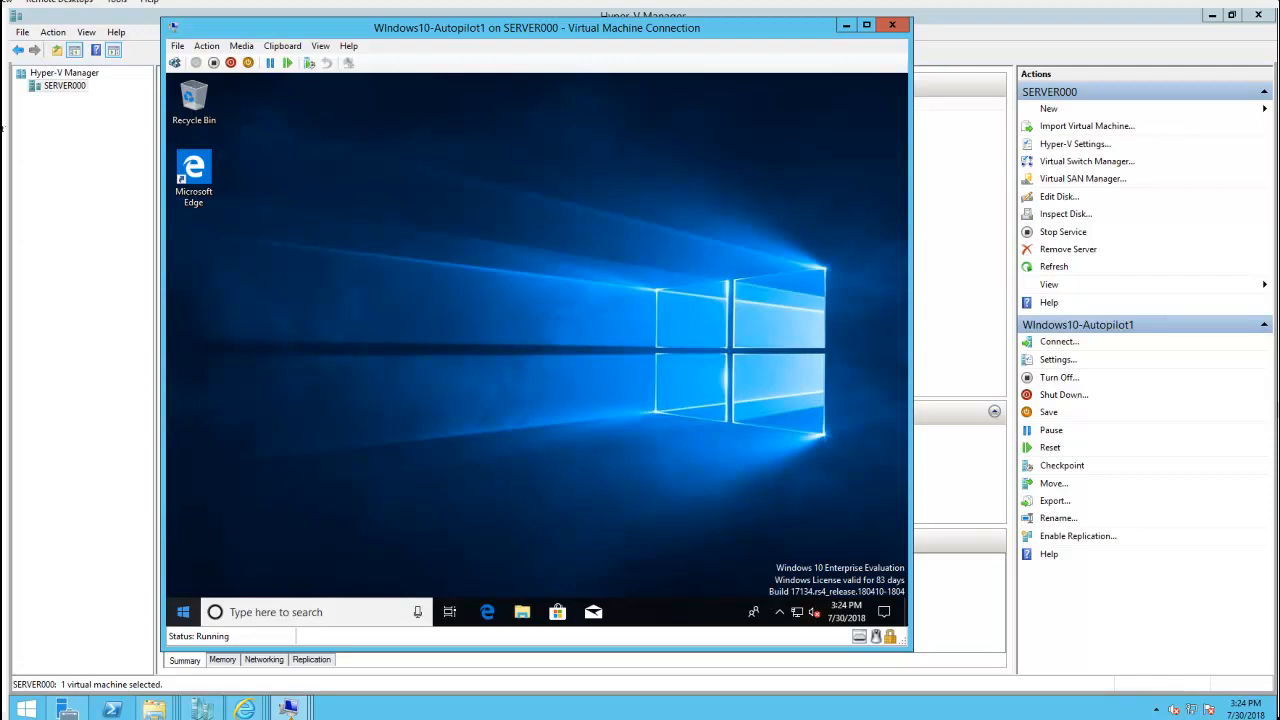
Search 'power' in the VM and run Windows PowerShell as administrator, approving the UAC prompt
click(297, 613)
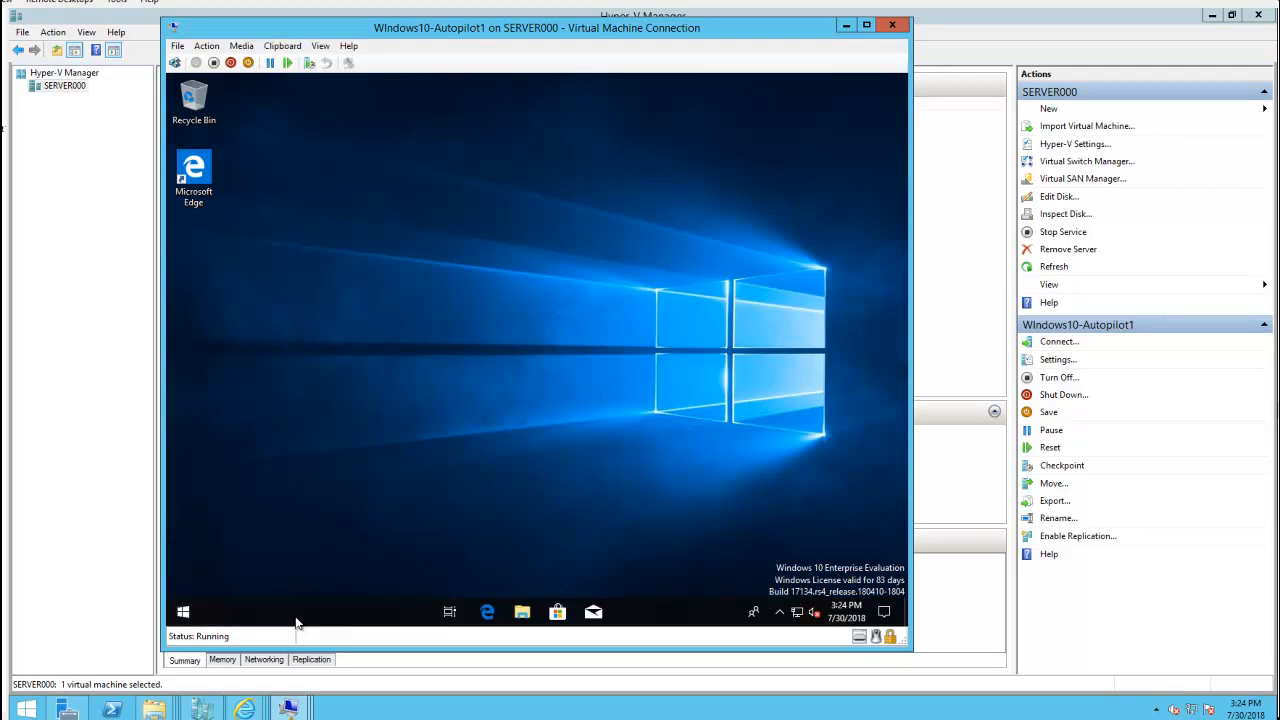
text(p)
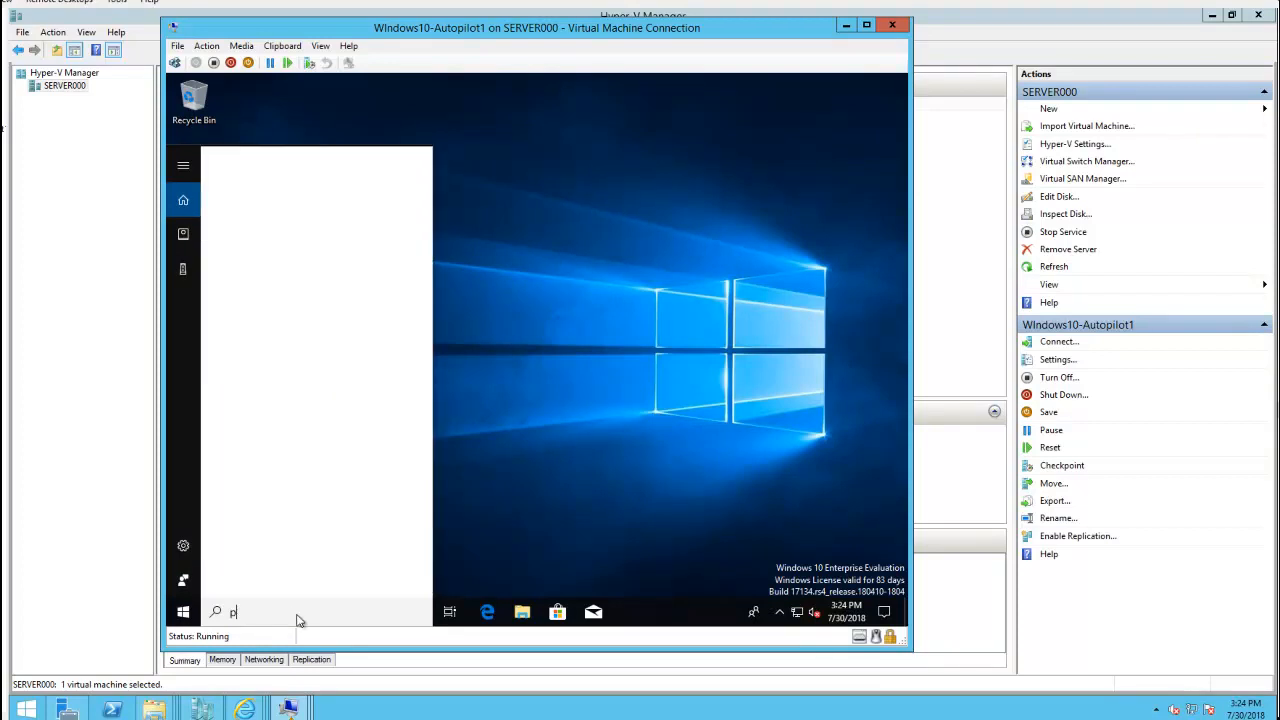
text(ower)
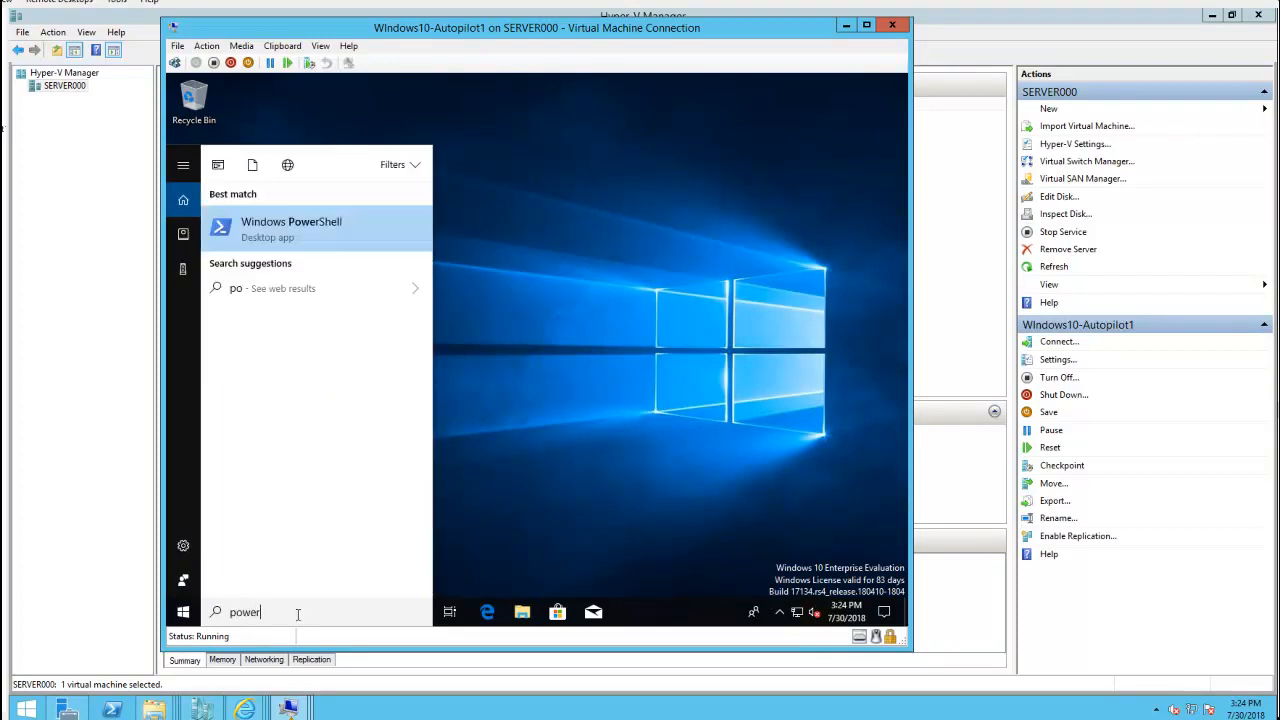
click(305, 231)
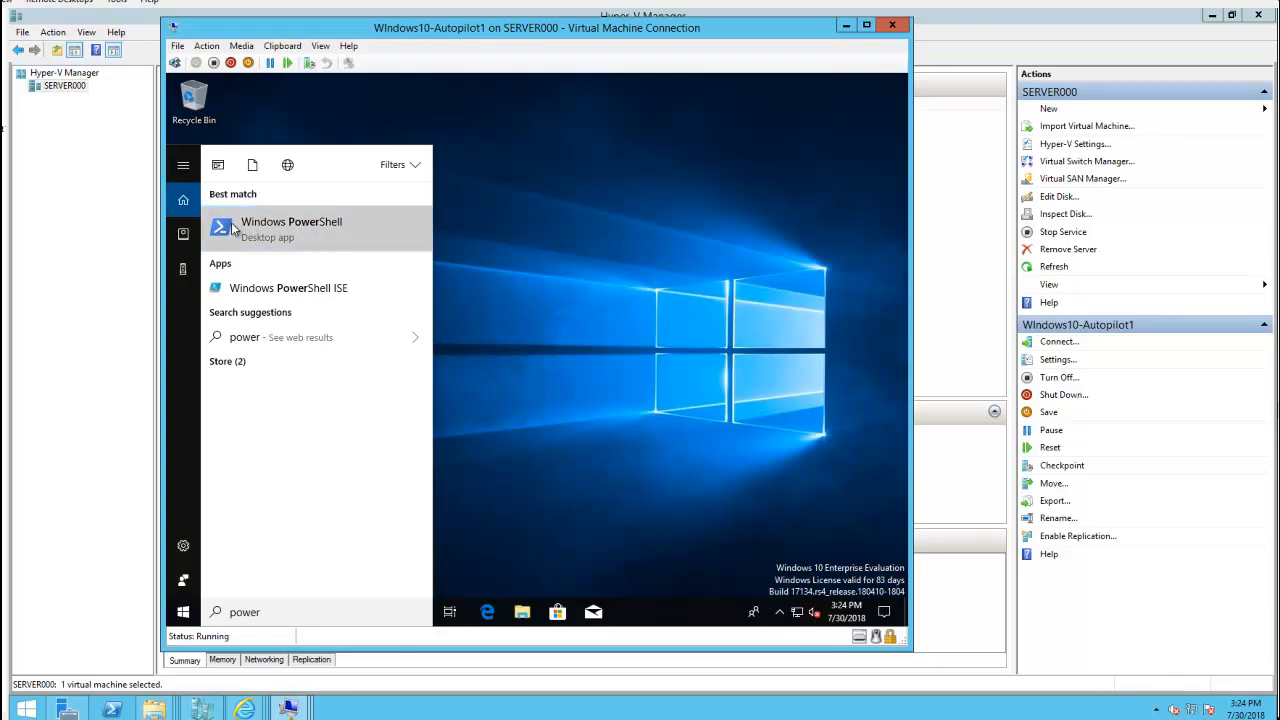
right_click(236, 228)
click(285, 241)
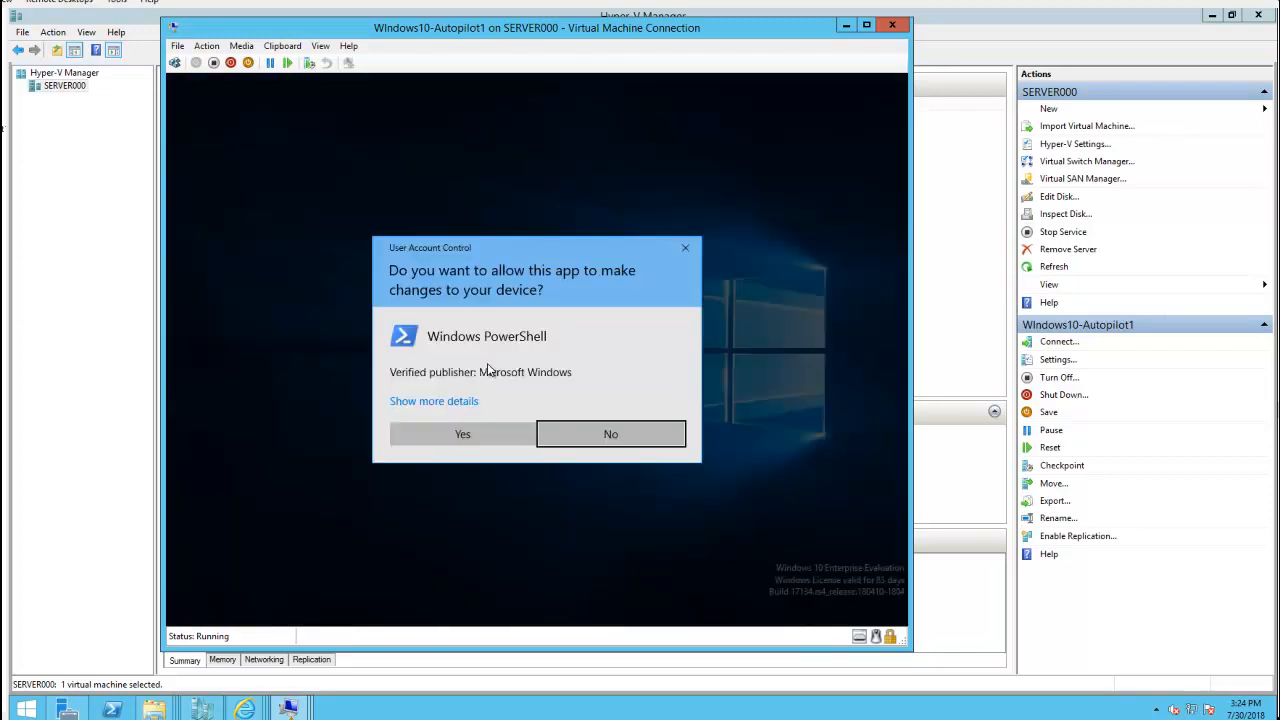
click(469, 439)
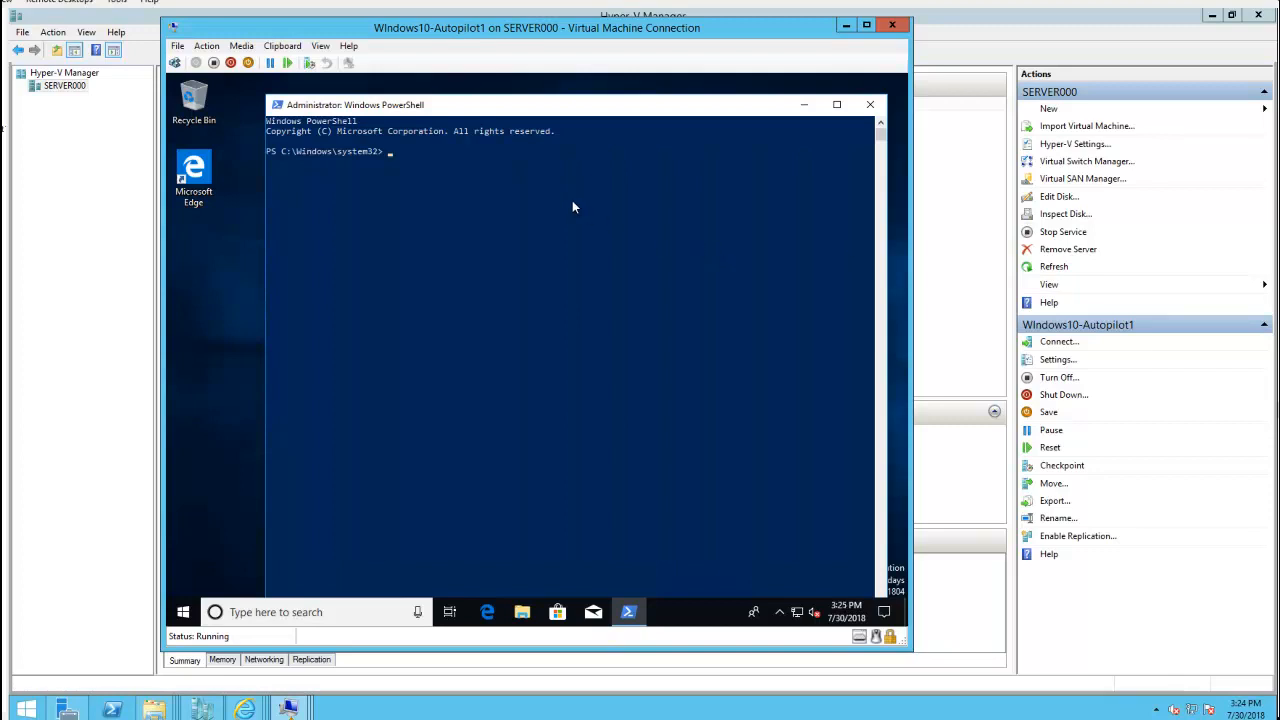
Run Install-Script -Name Get-WindowsAutoPilotInfo in the VM's elevated PowerShell window
text(Install-Script -)
key(Tab)
text(Get-Windows Auto)
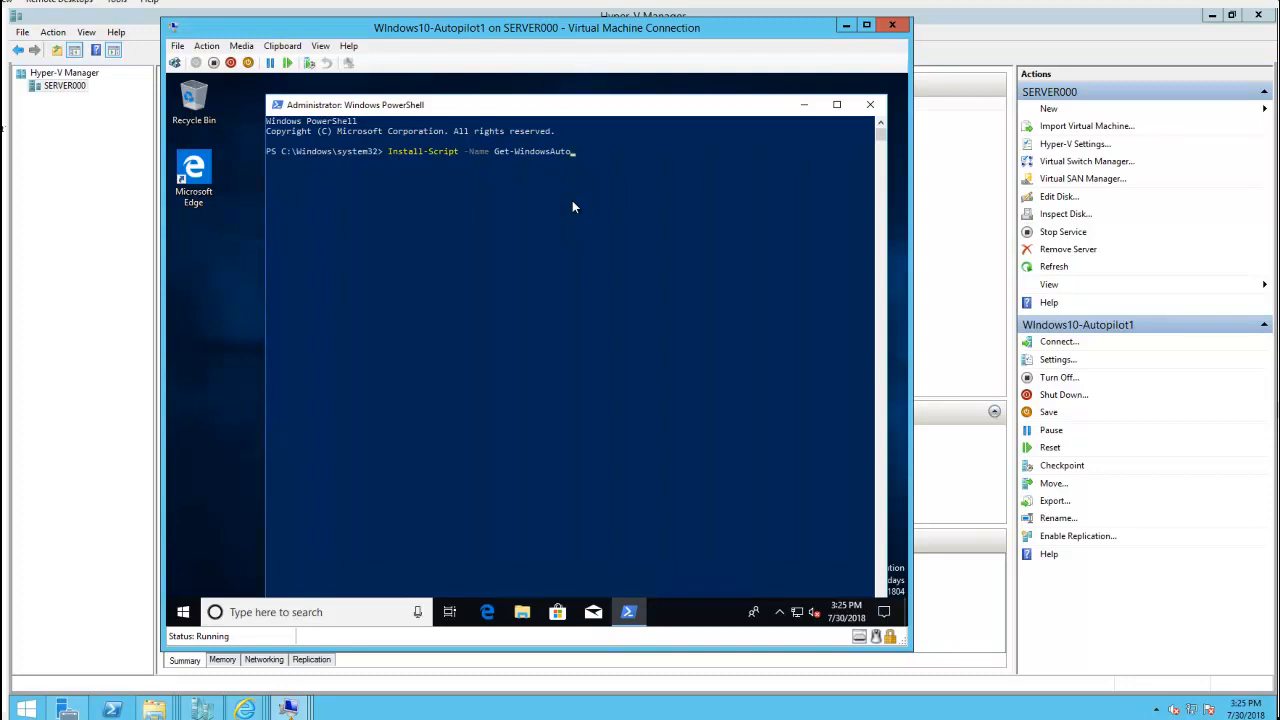
text(PilotInfo)
key(Return)
click(510, 181)
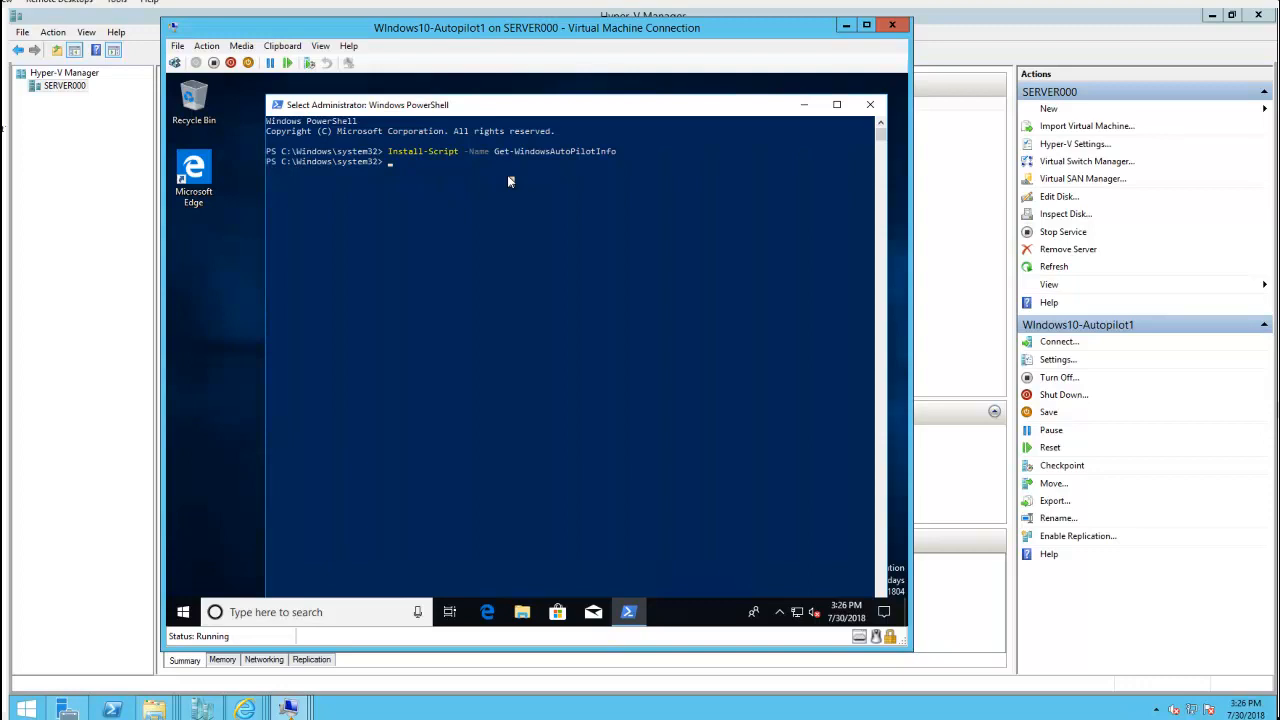
Set the PowerShell execution policy to Unrestricted
text(Set)
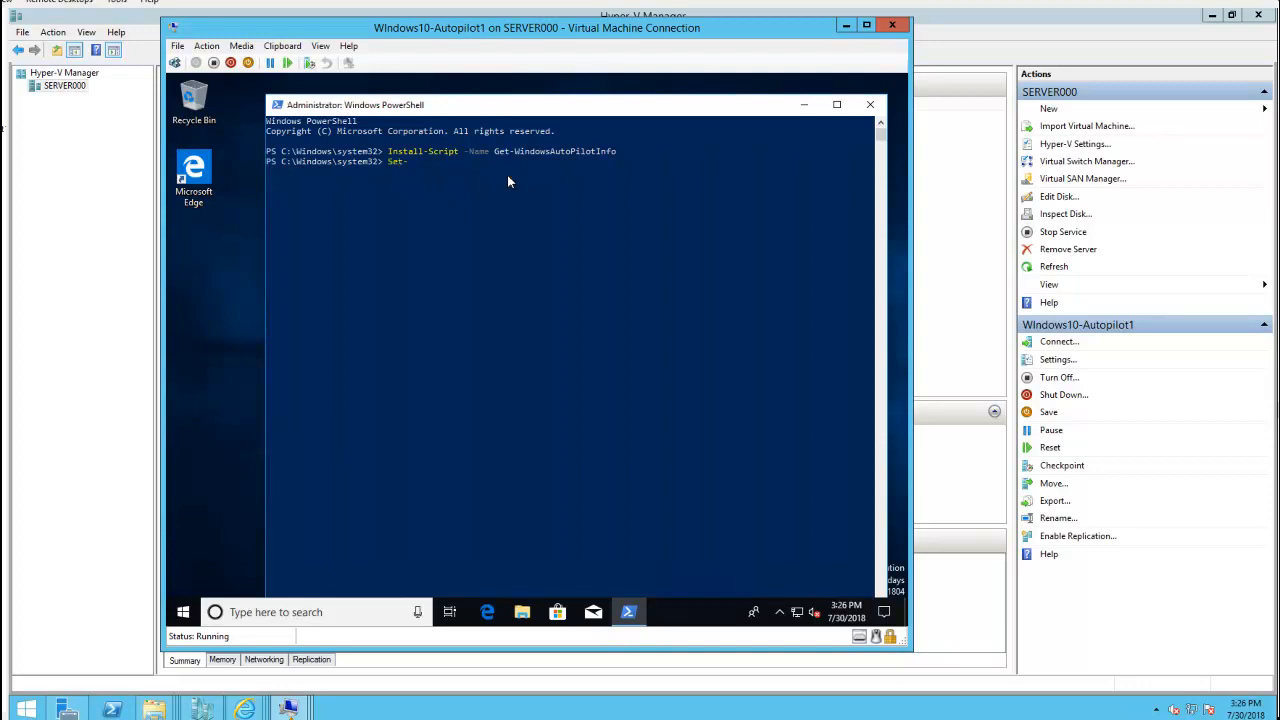
text(-ExecutionPolicy -ExecutionP)
text(olicy Unrestricted)
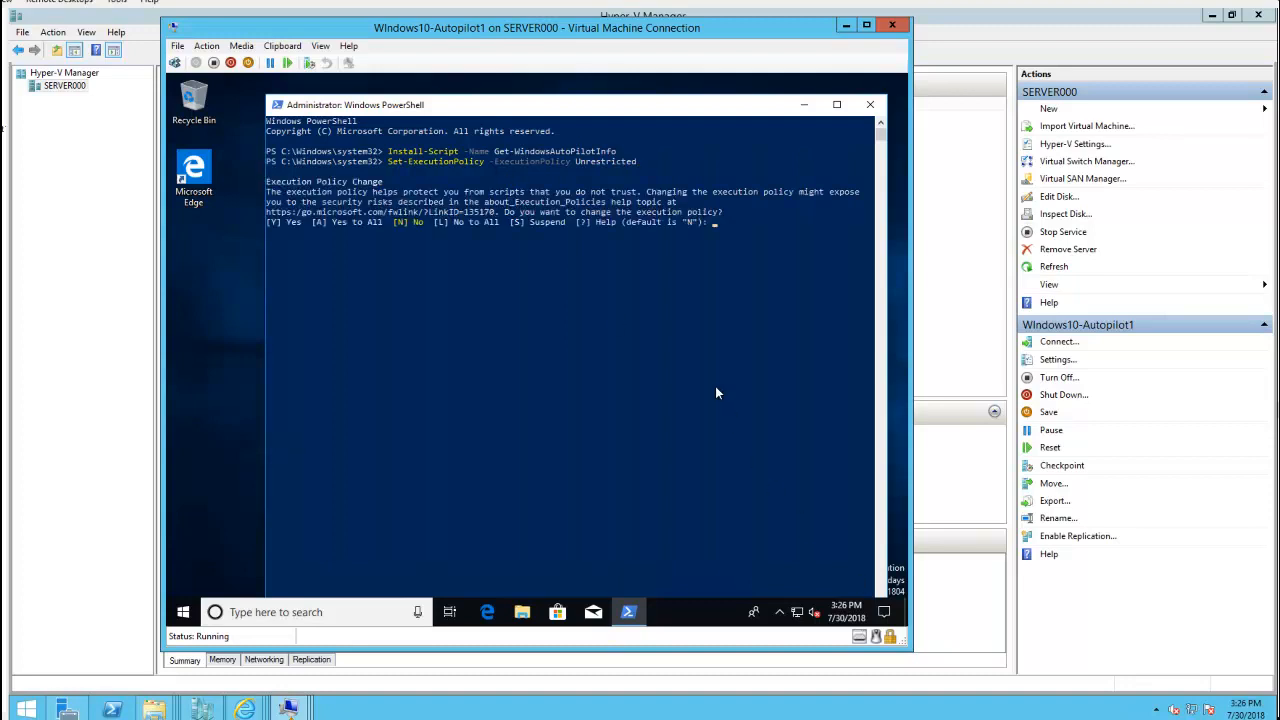
key(Return)
Start the command Get-WindowsAutoPilotInfo.ps1 -Output at the PowerShell prompt
click(520, 251)
click(464, 234)
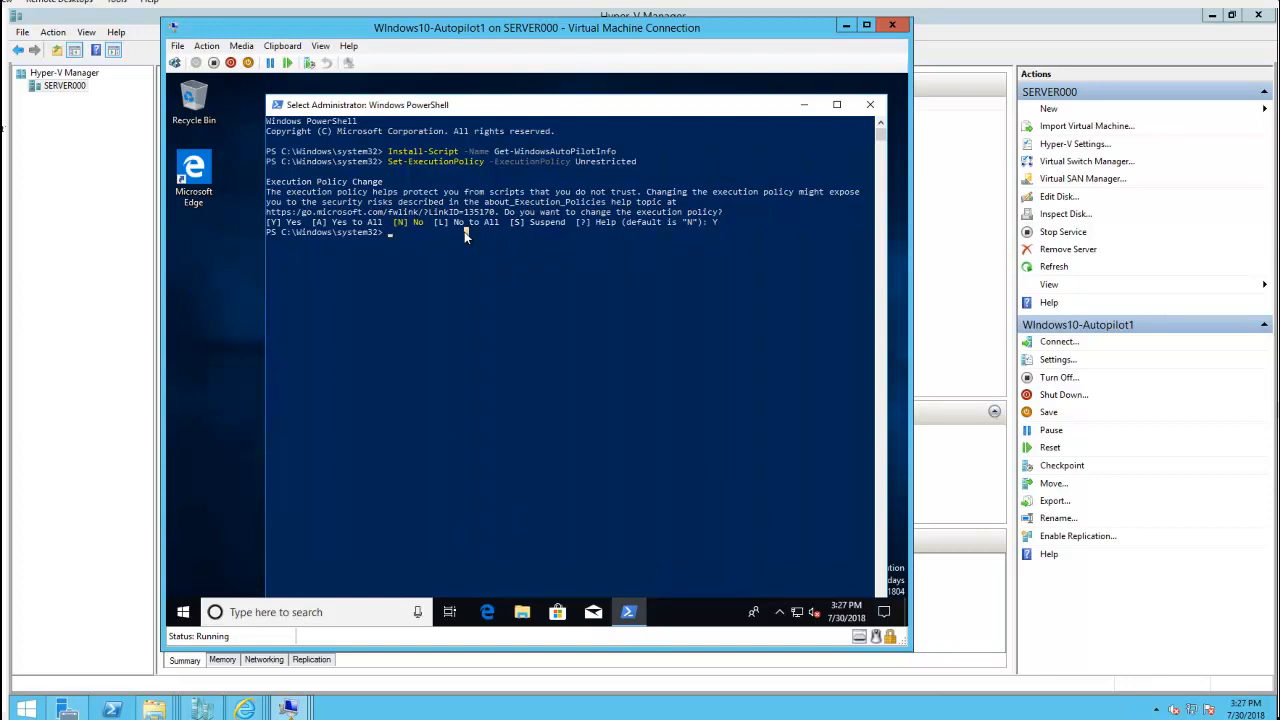
text(Get)
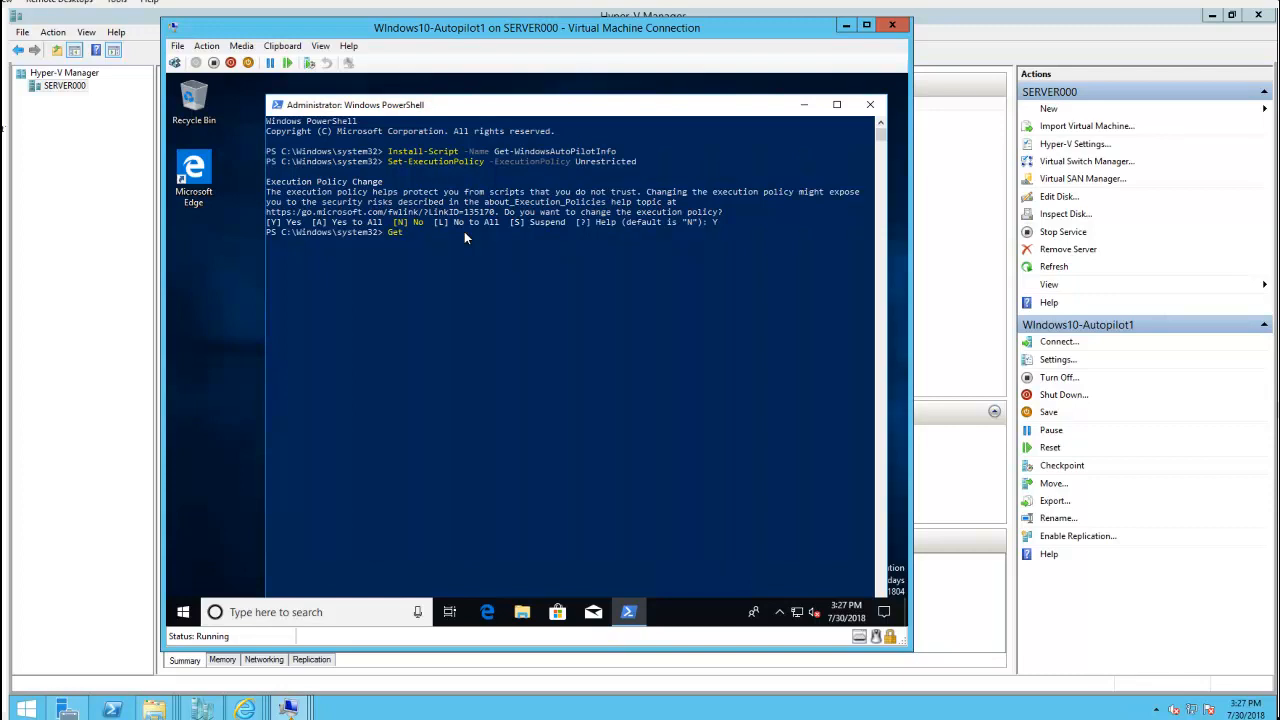
text(-Windo)
text(nfo.ps1 -Output)
Open Local Disk (C:) in the VM's File Explorer
click(523, 611)
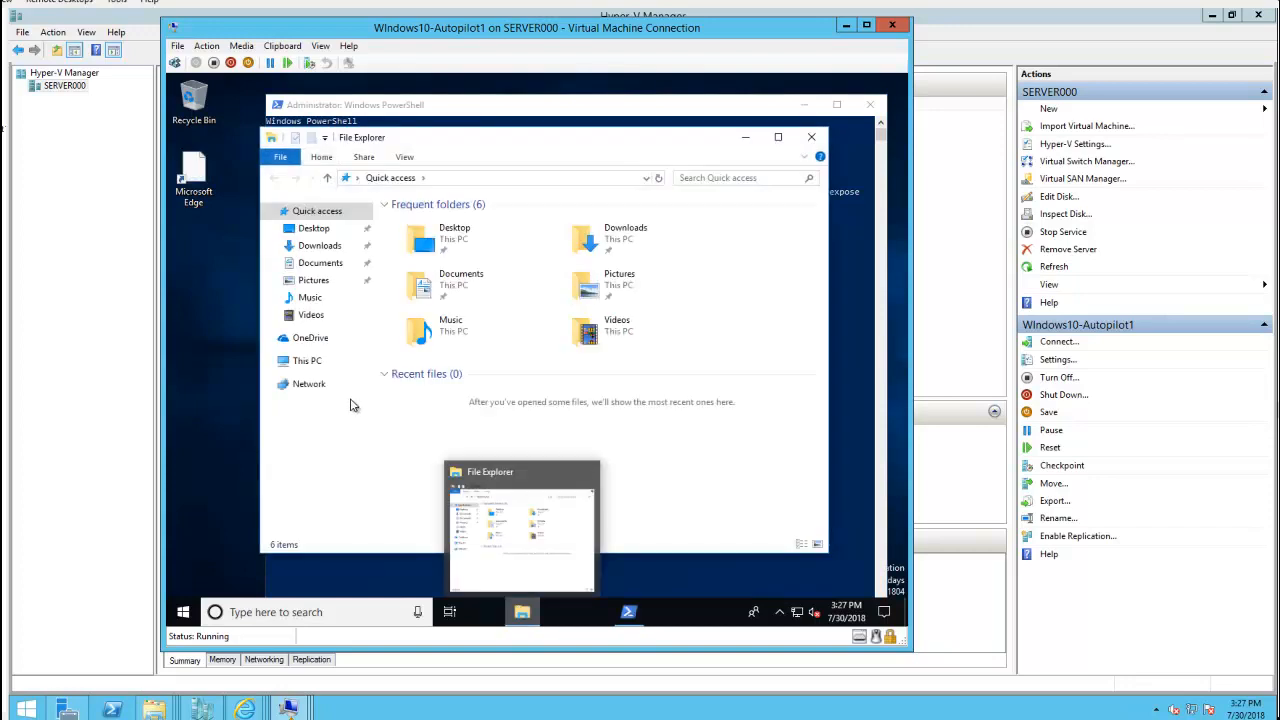
click(312, 366)
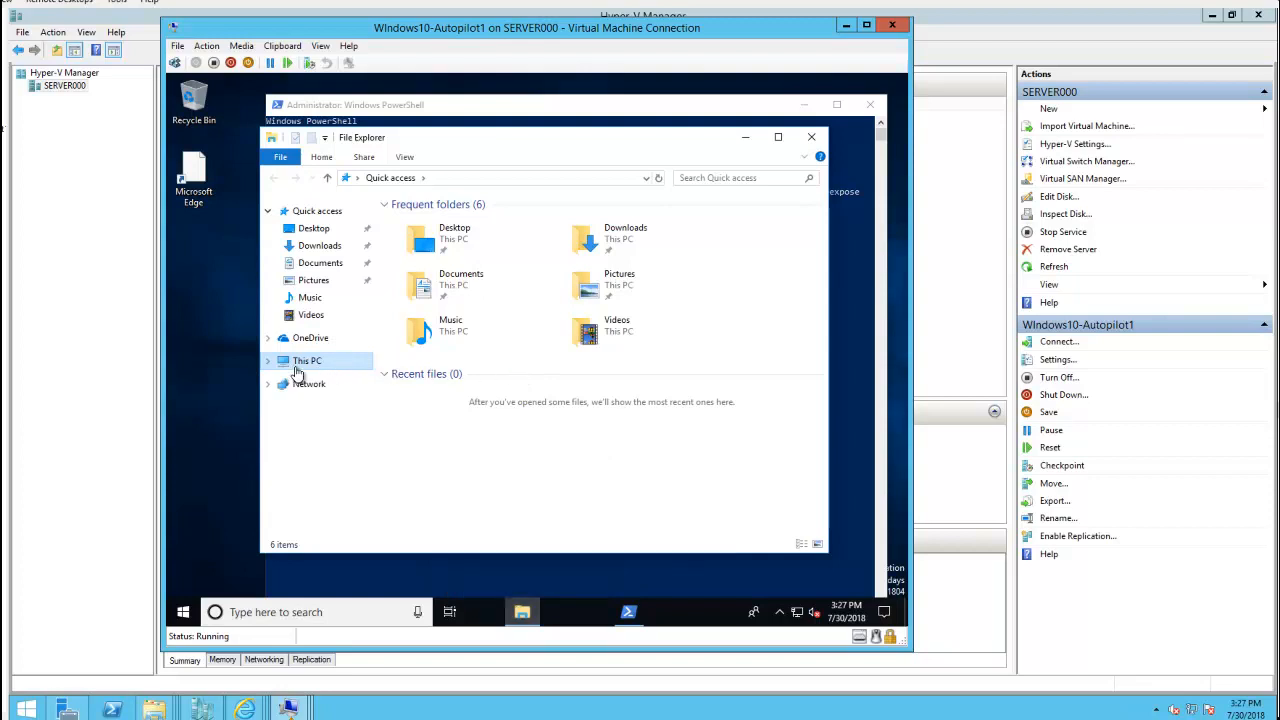
click(279, 366)
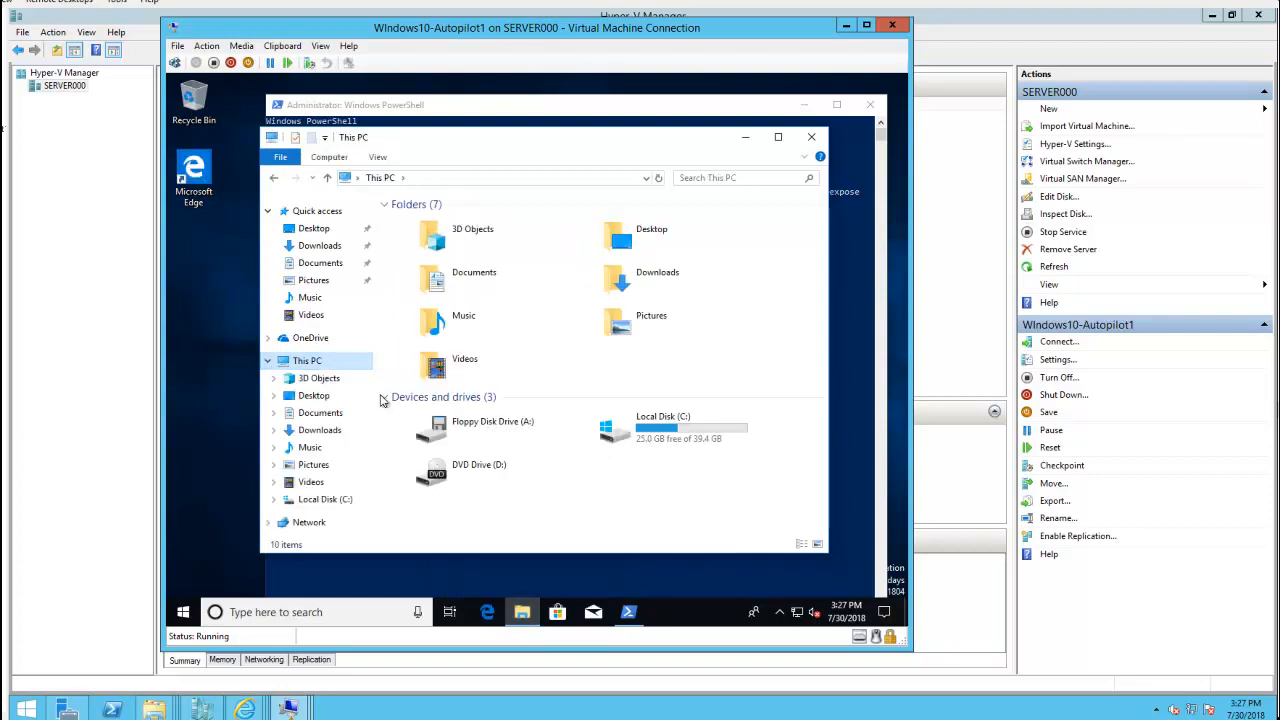
double_click(662, 446)
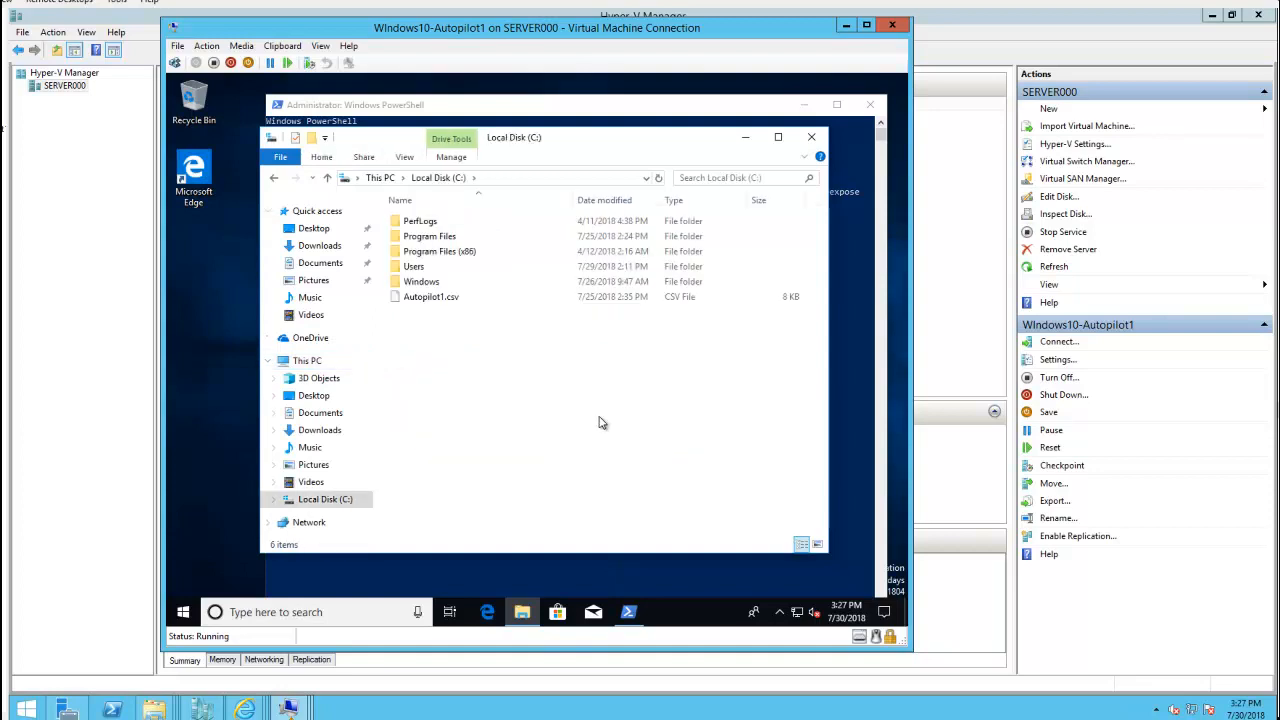
Create a new folder named autopilot on C:, then minimize Explorer and return to PowerShell
right_click(476, 353)
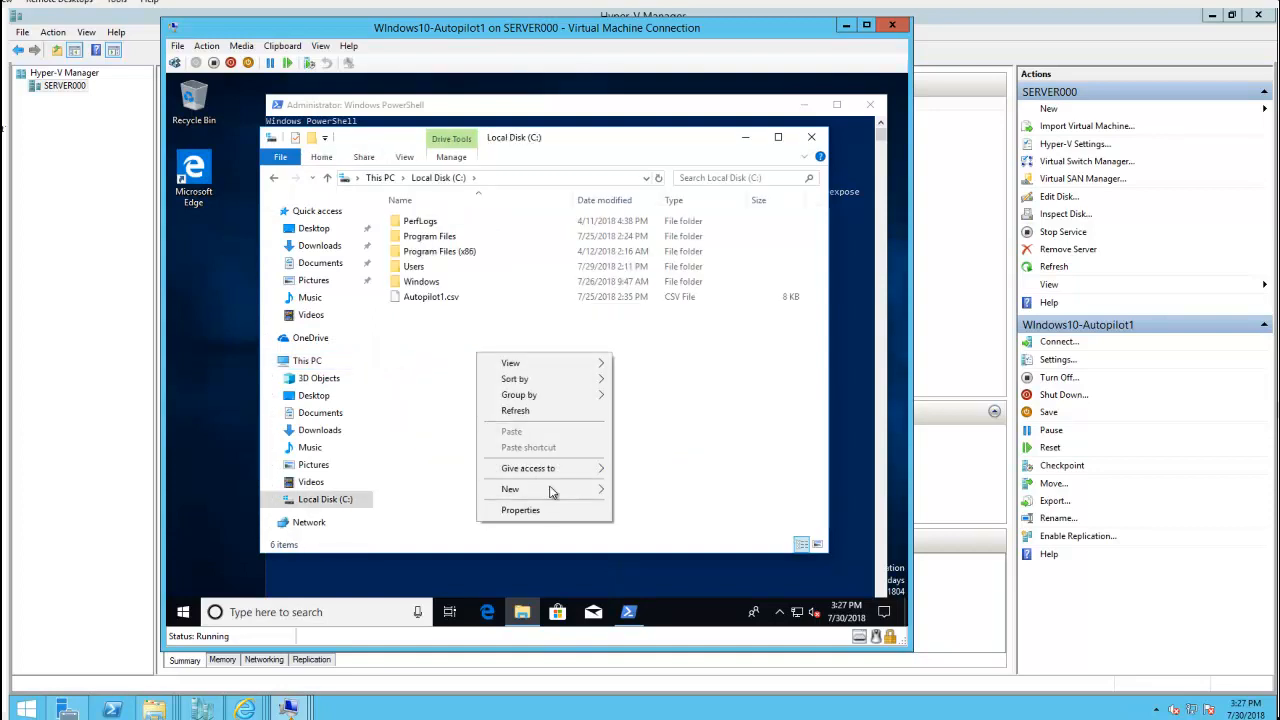
mouse_move(553, 489)
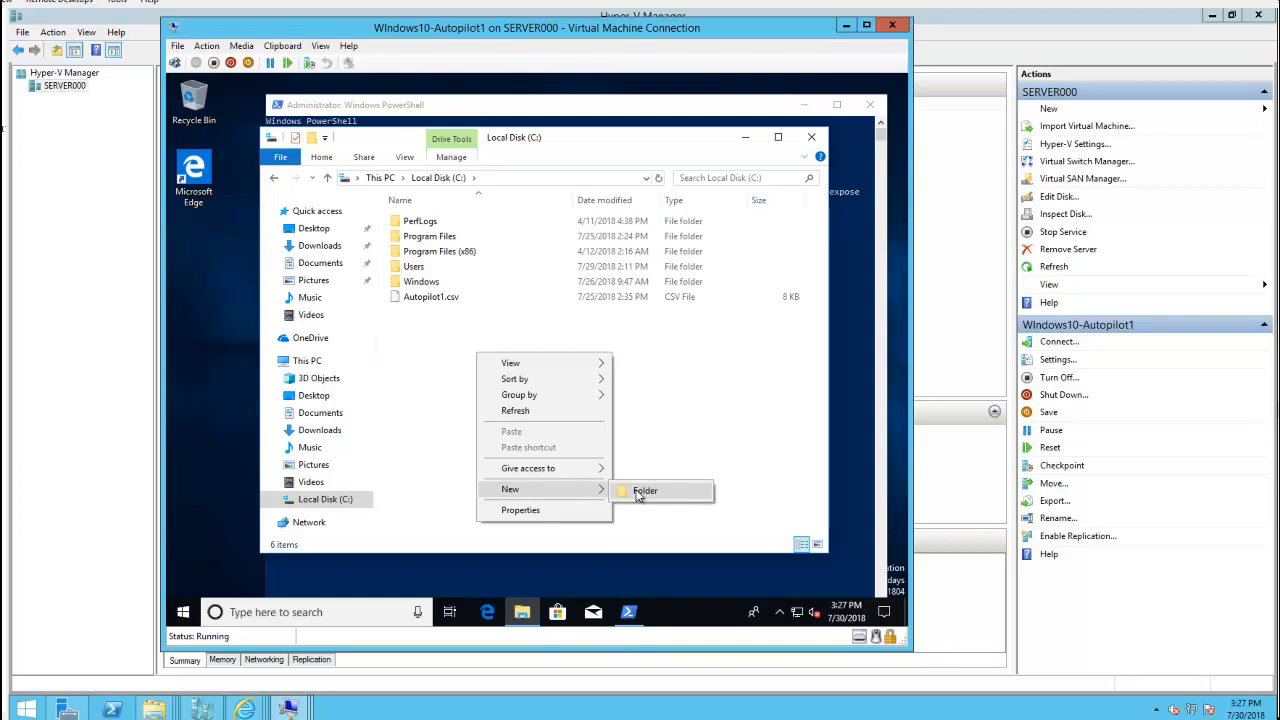
click(640, 489)
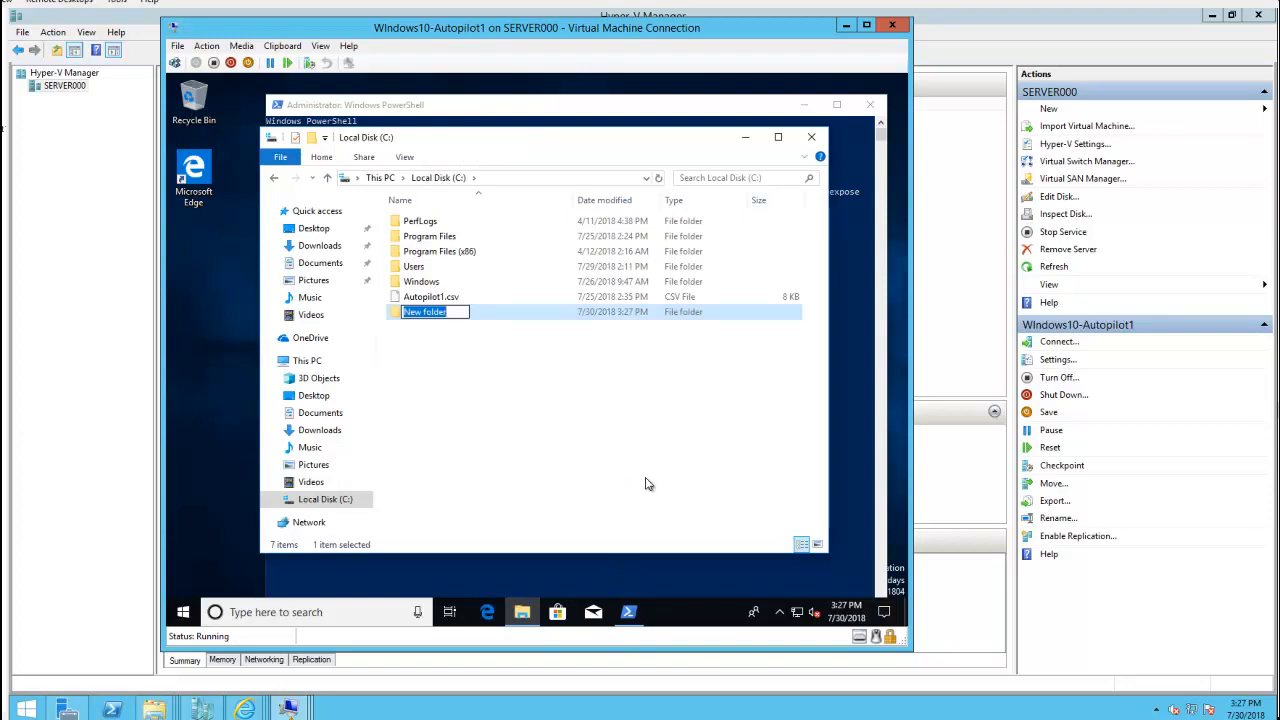
text(autopilot)
click(592, 440)
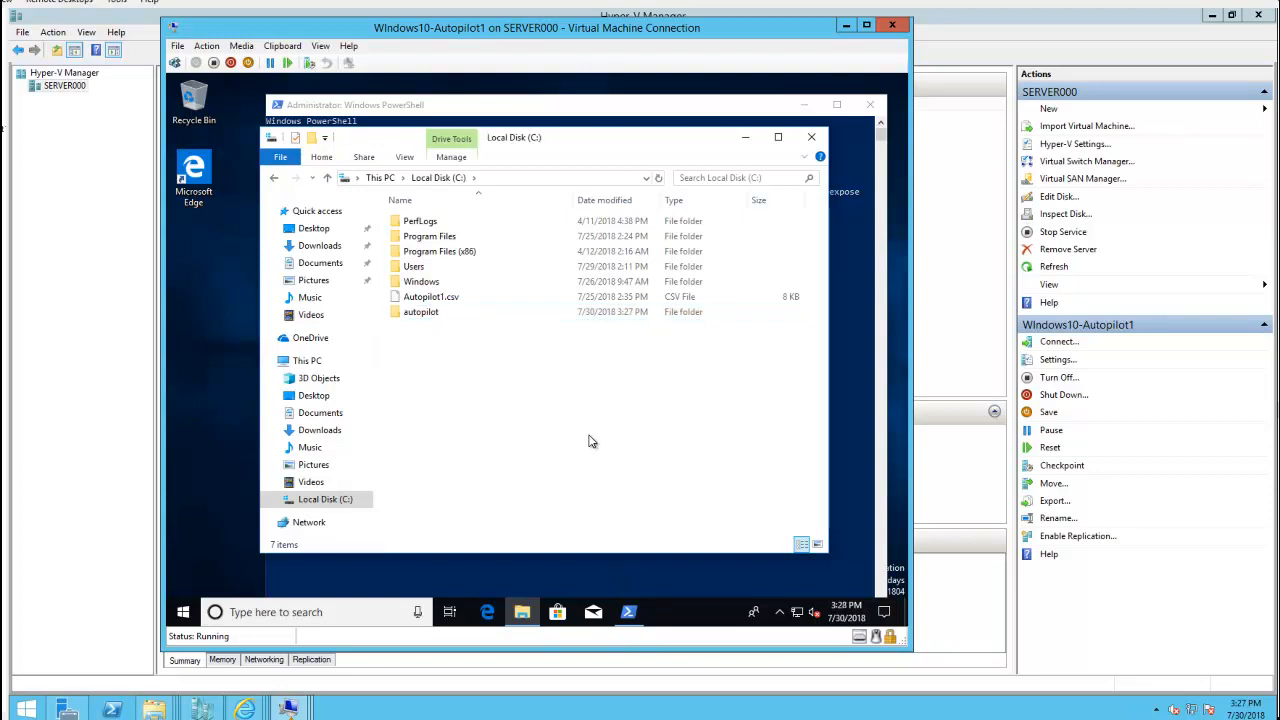
click(745, 137)
click(614, 232)
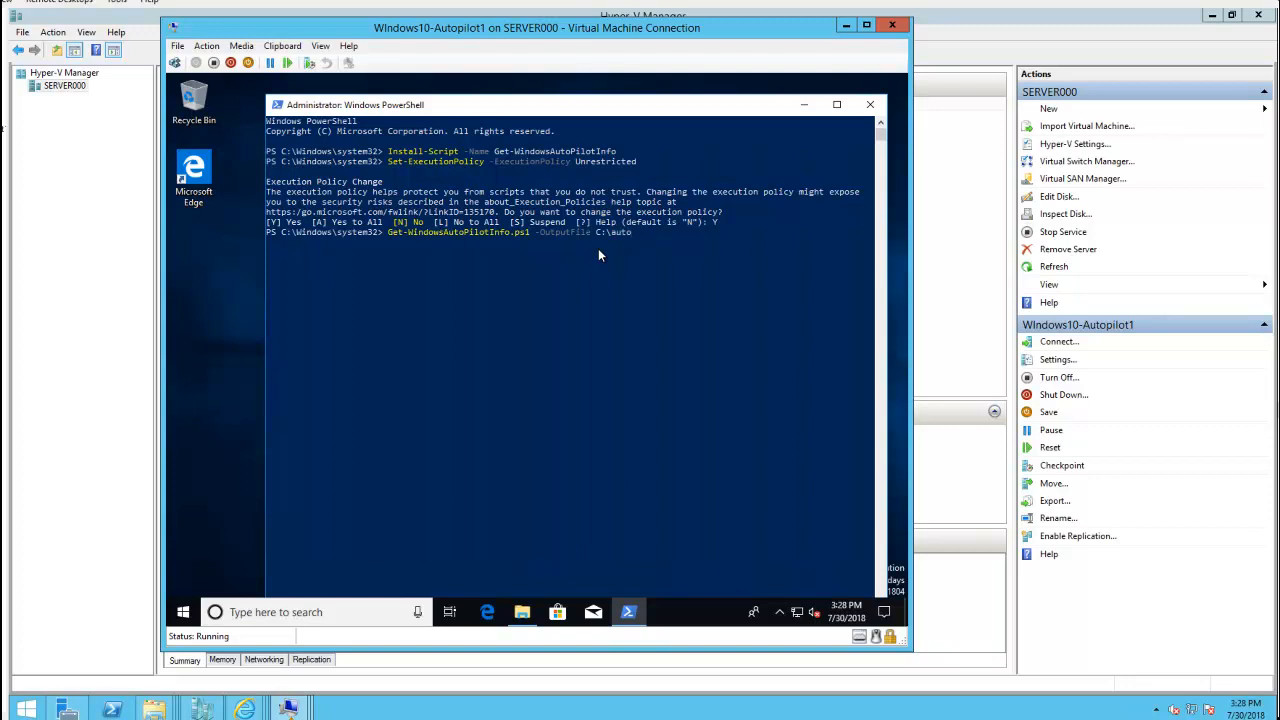
Run Get-WindowsAutoPilotInfo.ps1 -OutputFile C:\autopilot\test.csv to export the hardware information
text(ilot\test.csv)
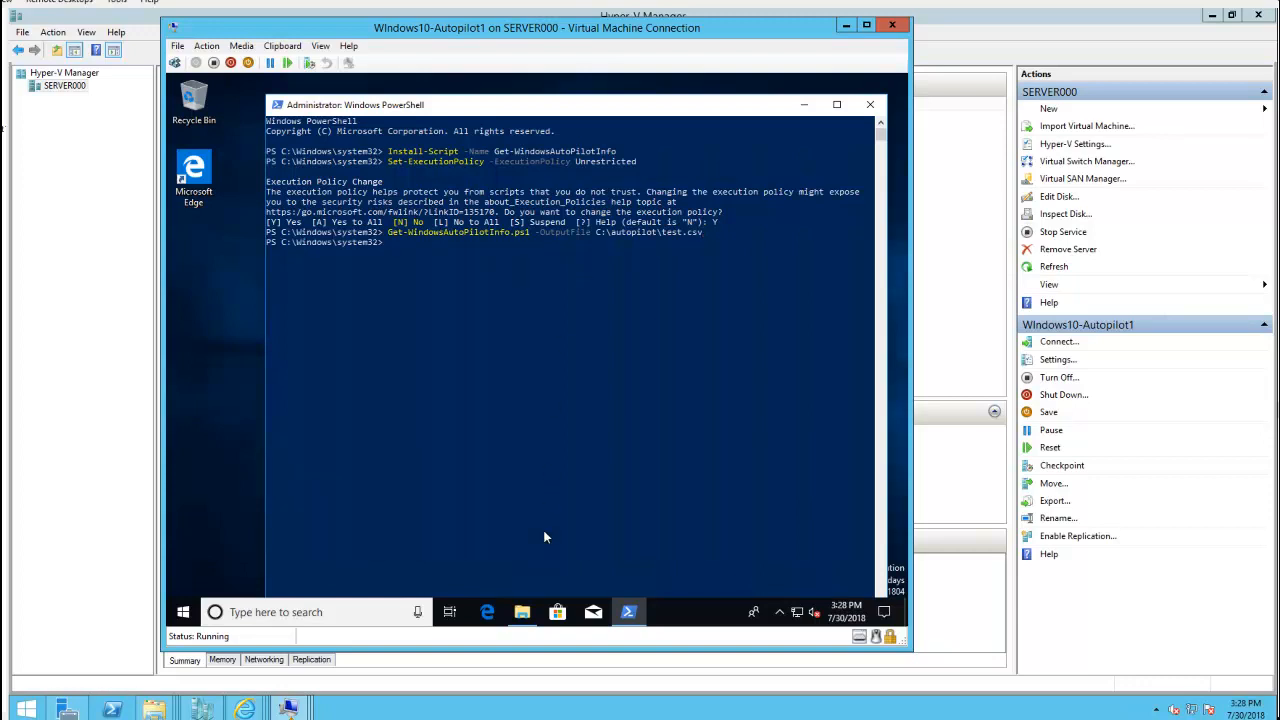
click(522, 612)
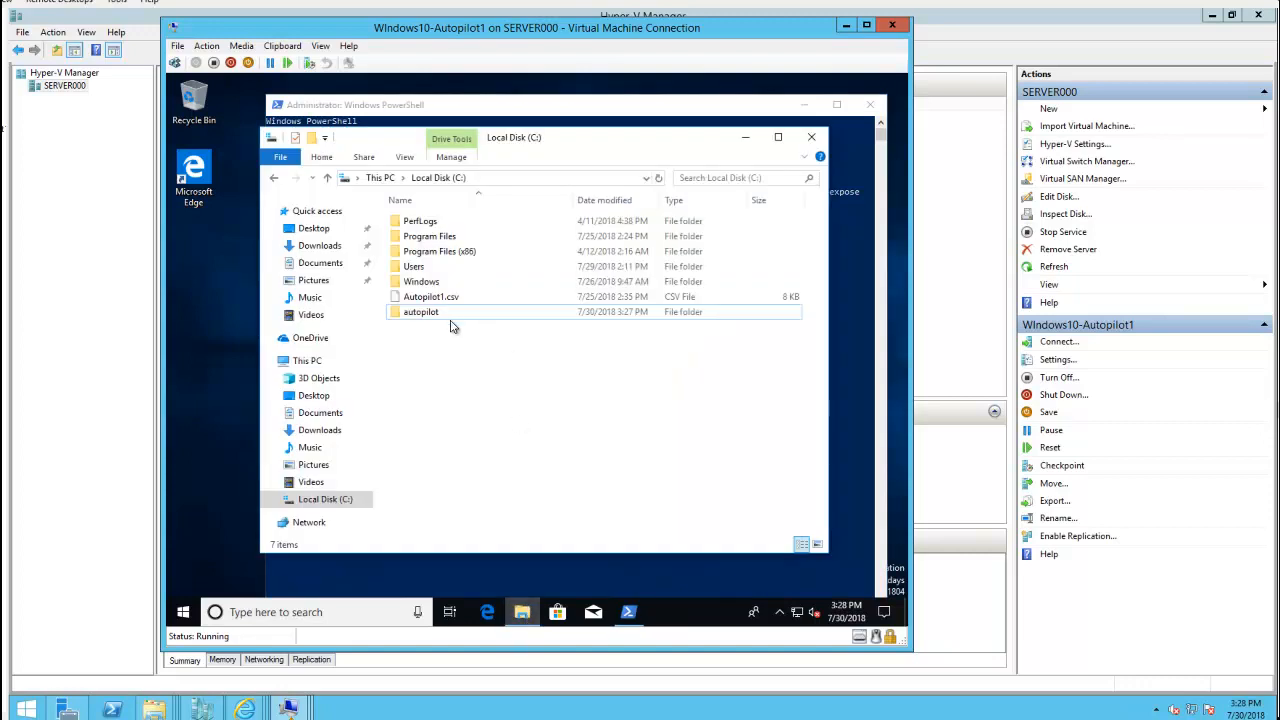
Open the autopilot folder and copy test.csv to the clipboard
double_click(449, 317)
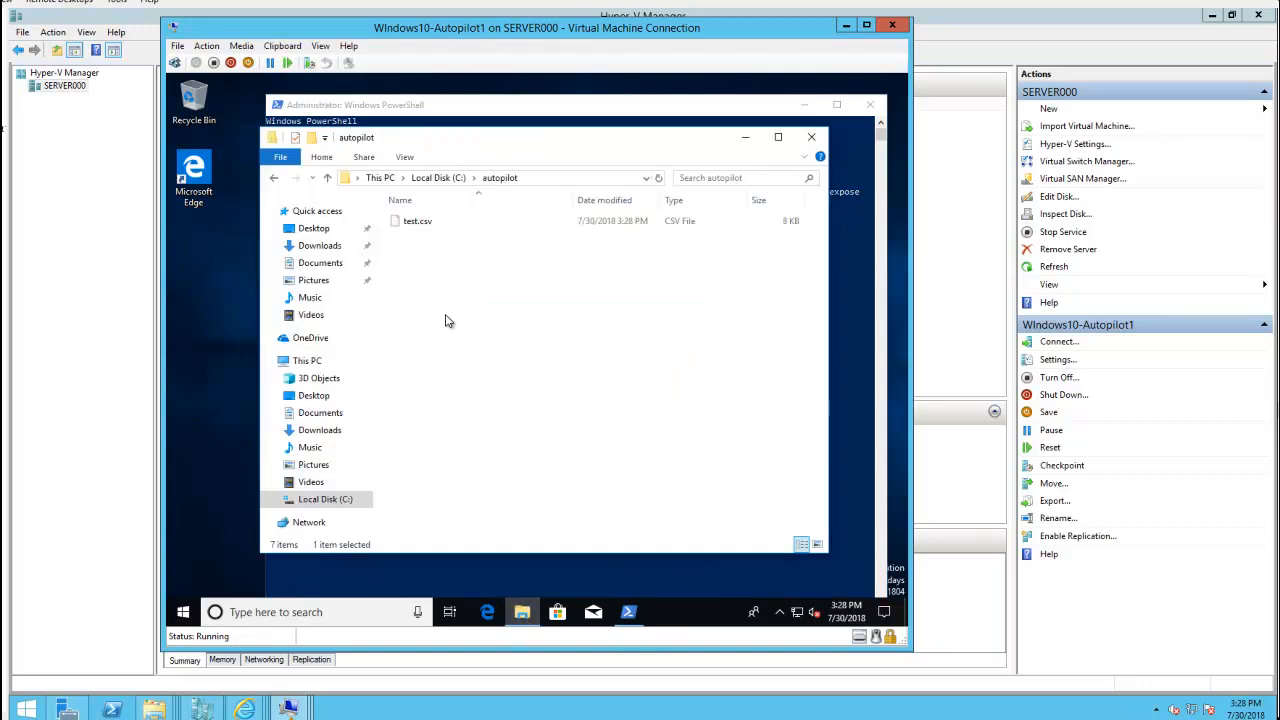
click(429, 229)
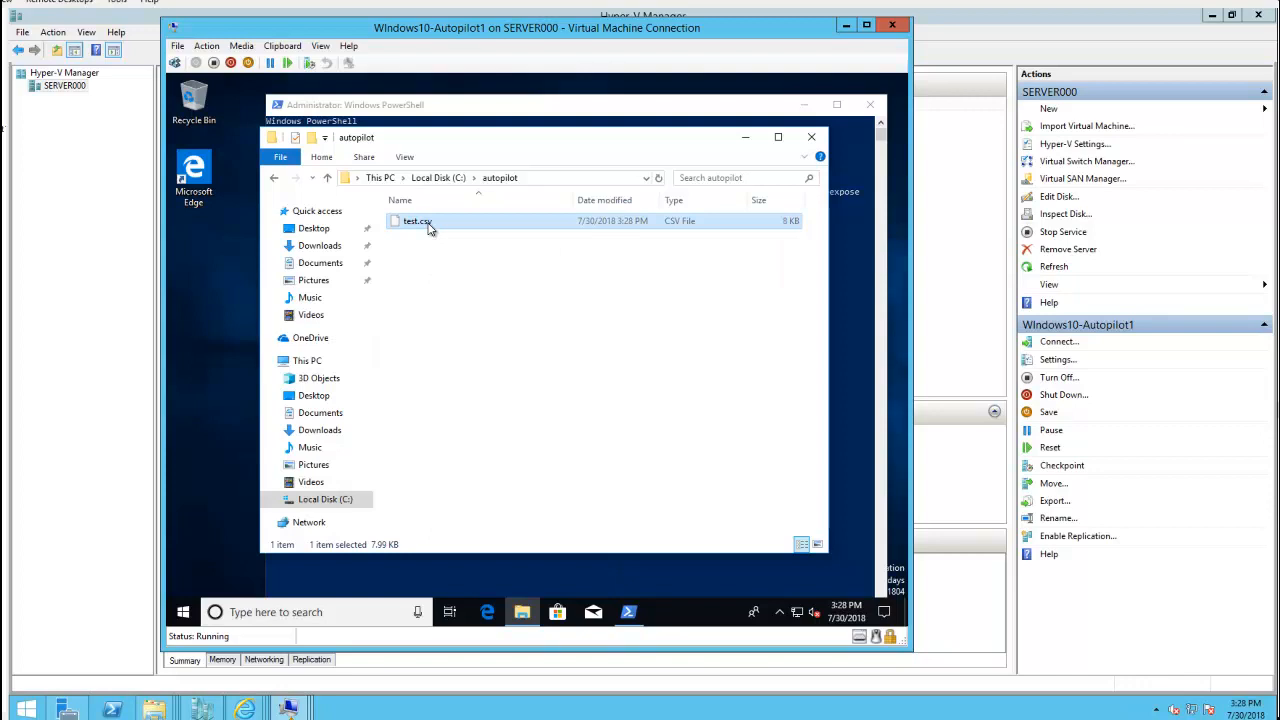
right_click(428, 224)
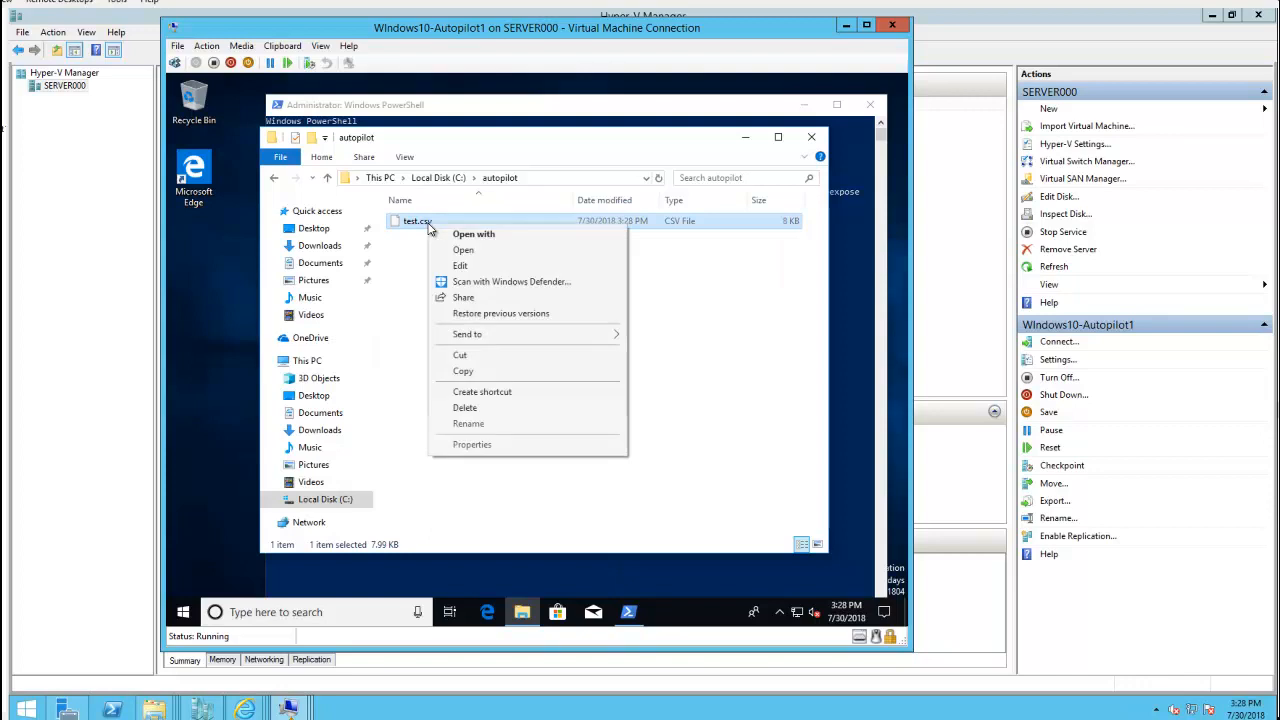
click(464, 371)
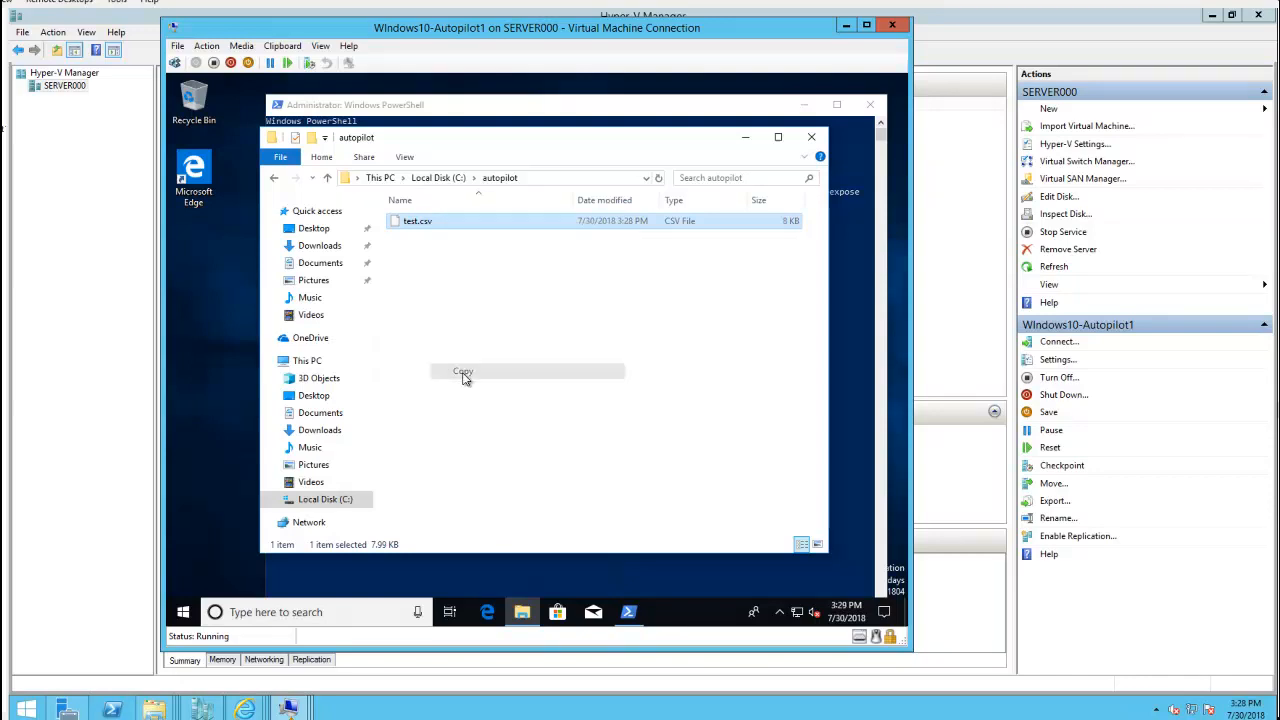
Try opening \\server001\c$ from the Run box and dismiss the network error
right_click(184, 612)
click(224, 538)
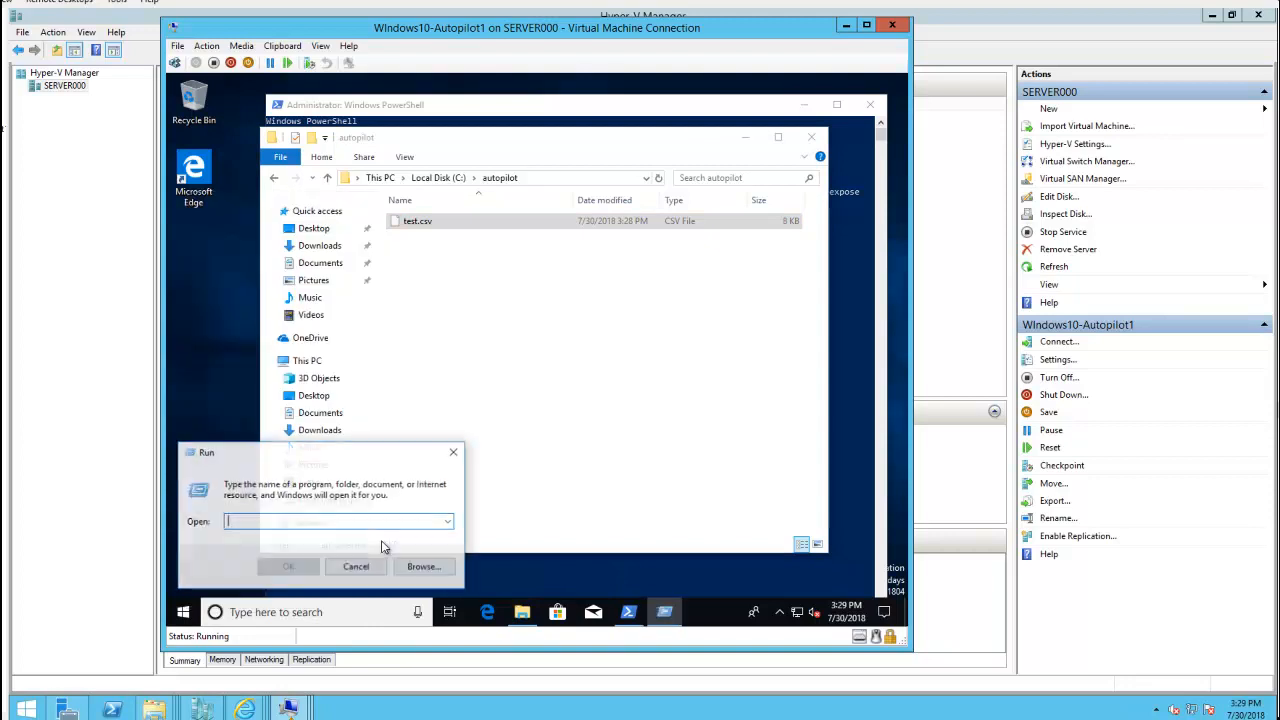
click(413, 524)
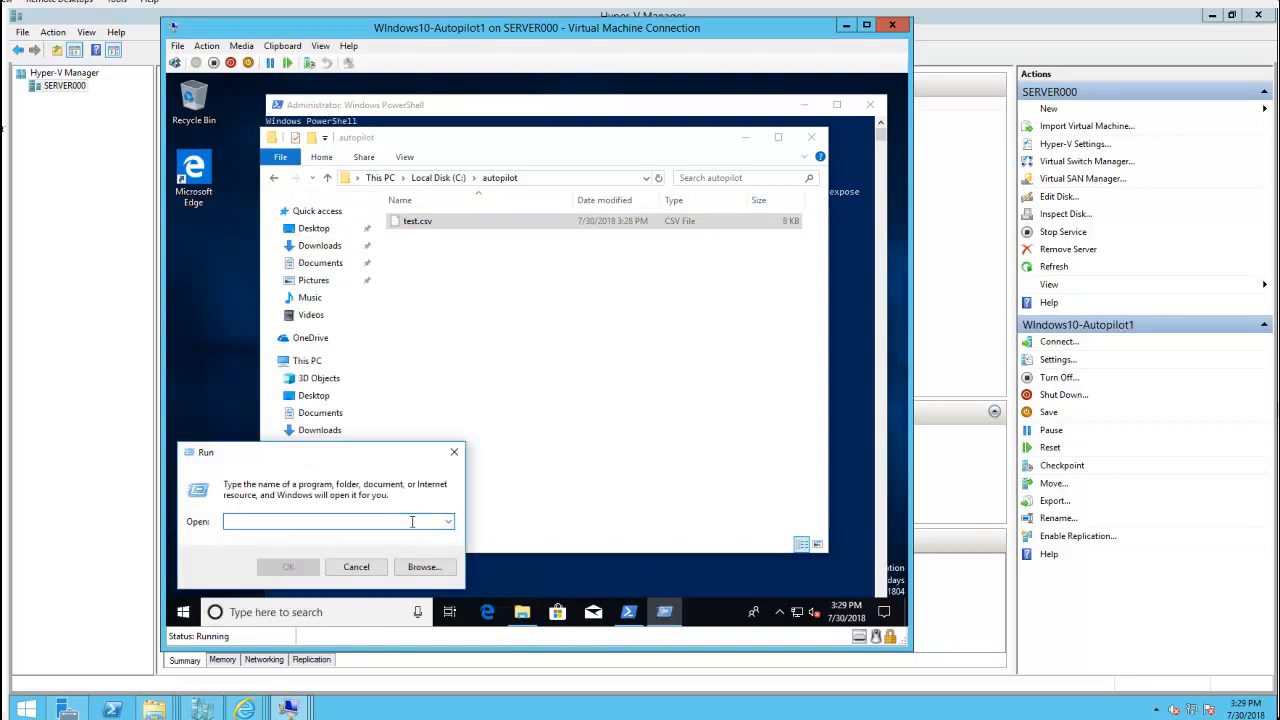
text(\\server001\c$)
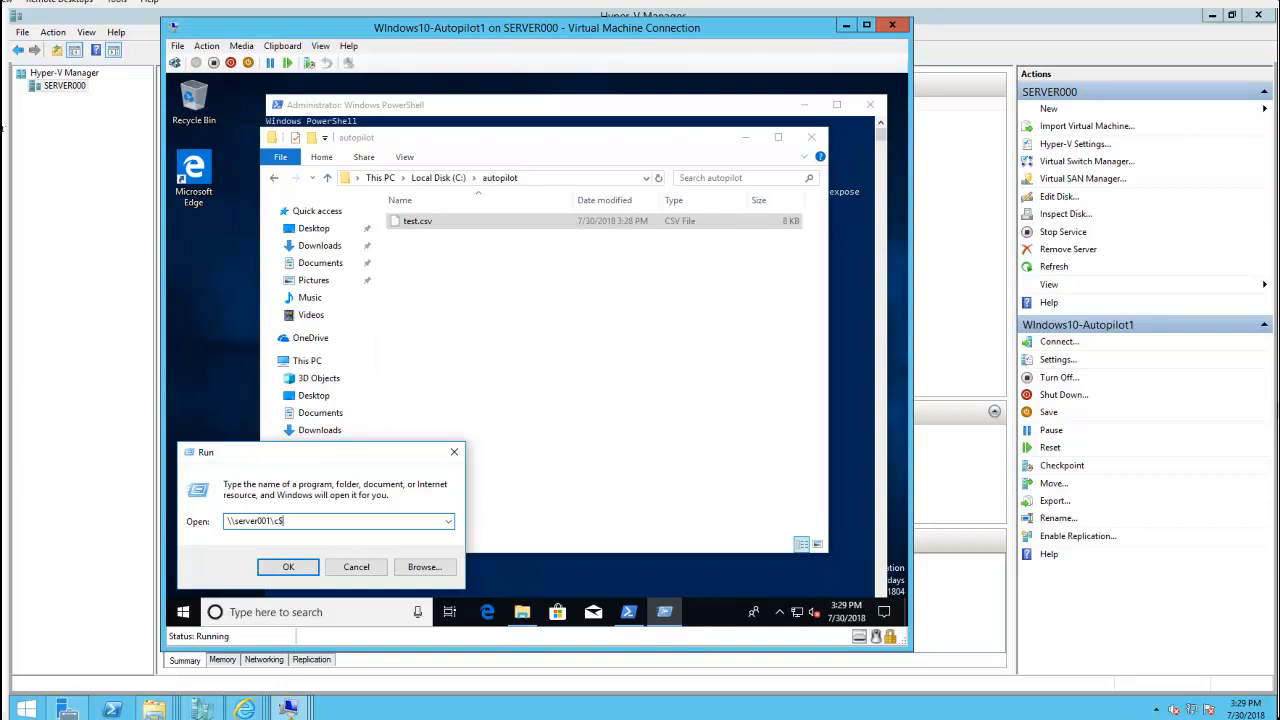
key(Return)
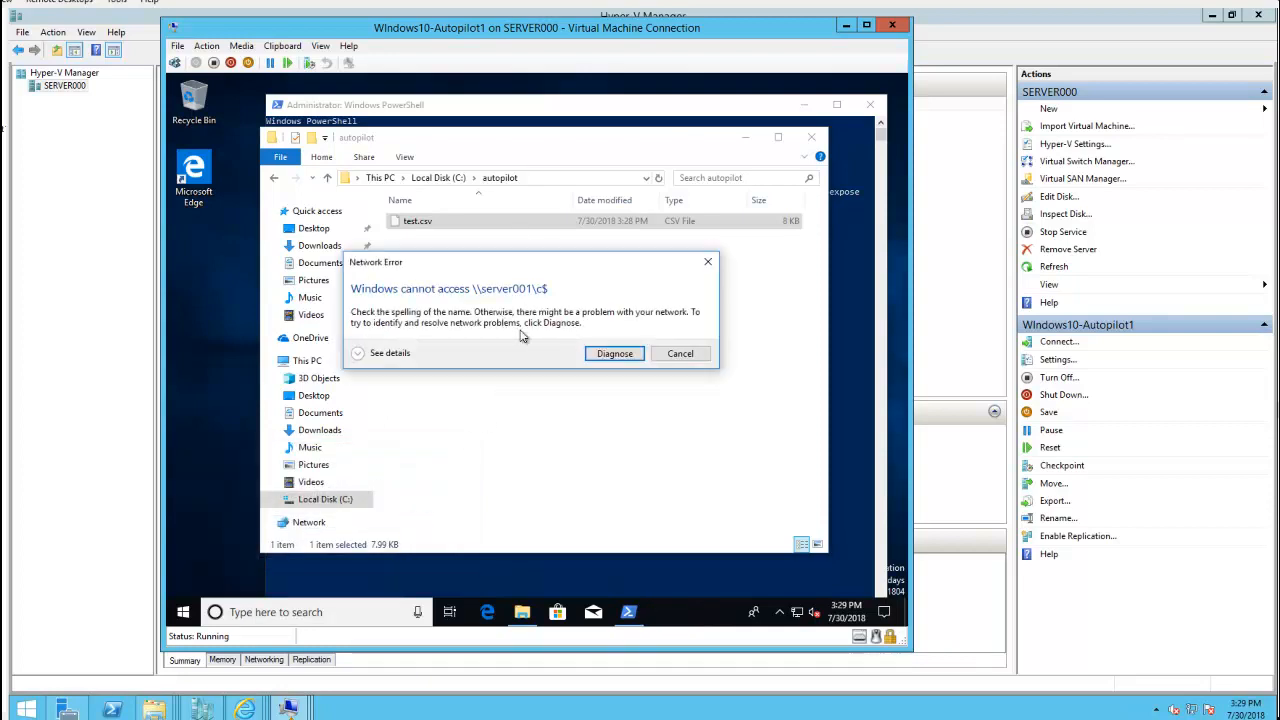
click(684, 360)
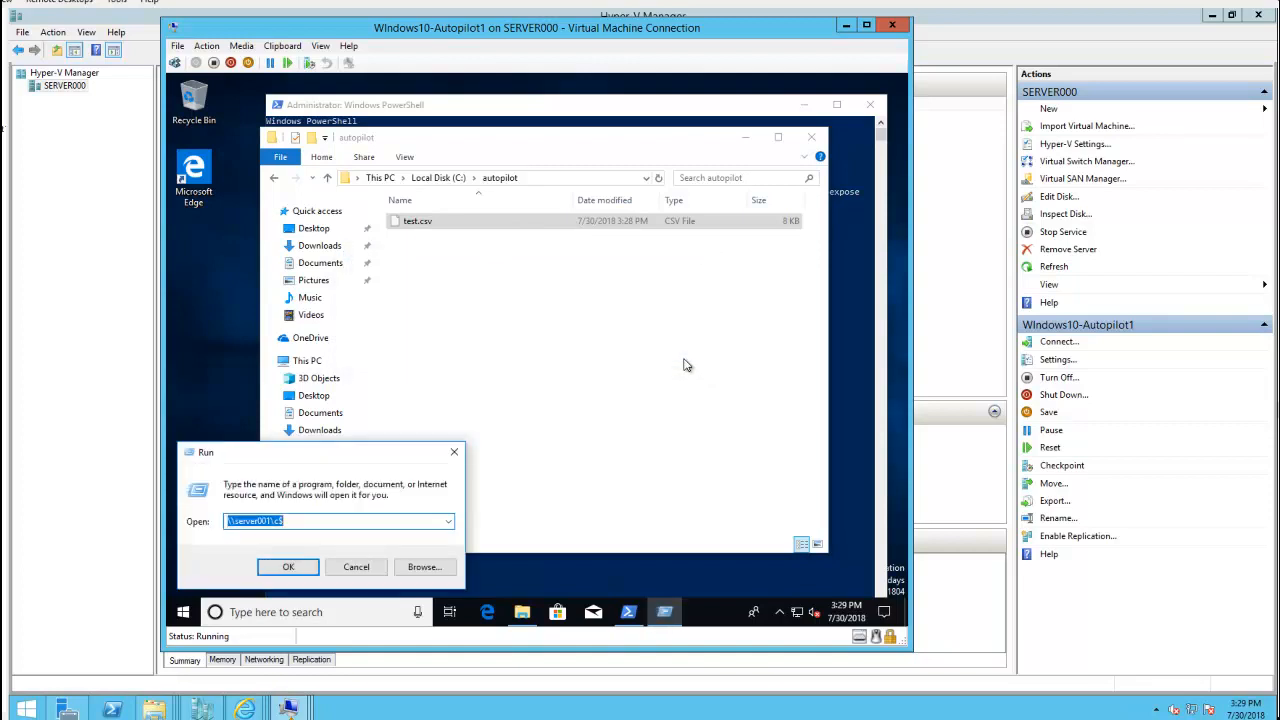
Change the Run path to \\DC2012\c$ and open it
click(275, 521)
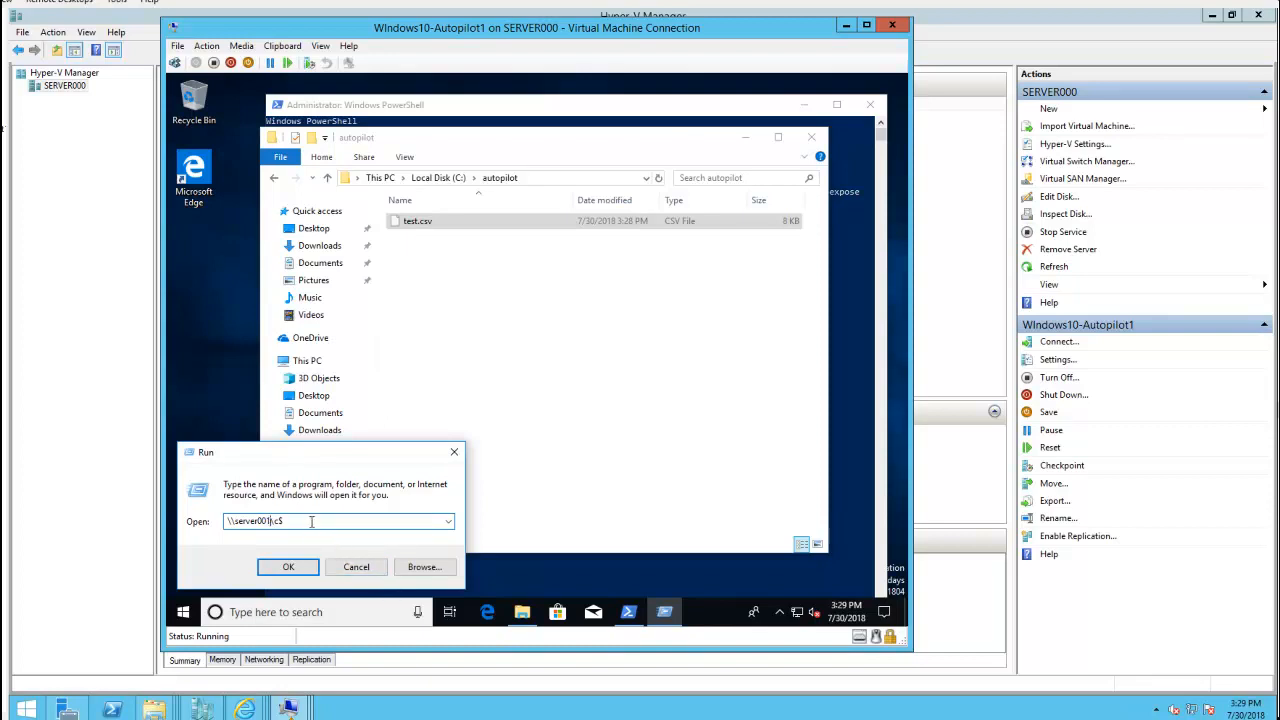
key(BackSpace)
key(BackSpace)
key(BackSpace)
text(DC)
key(Return)
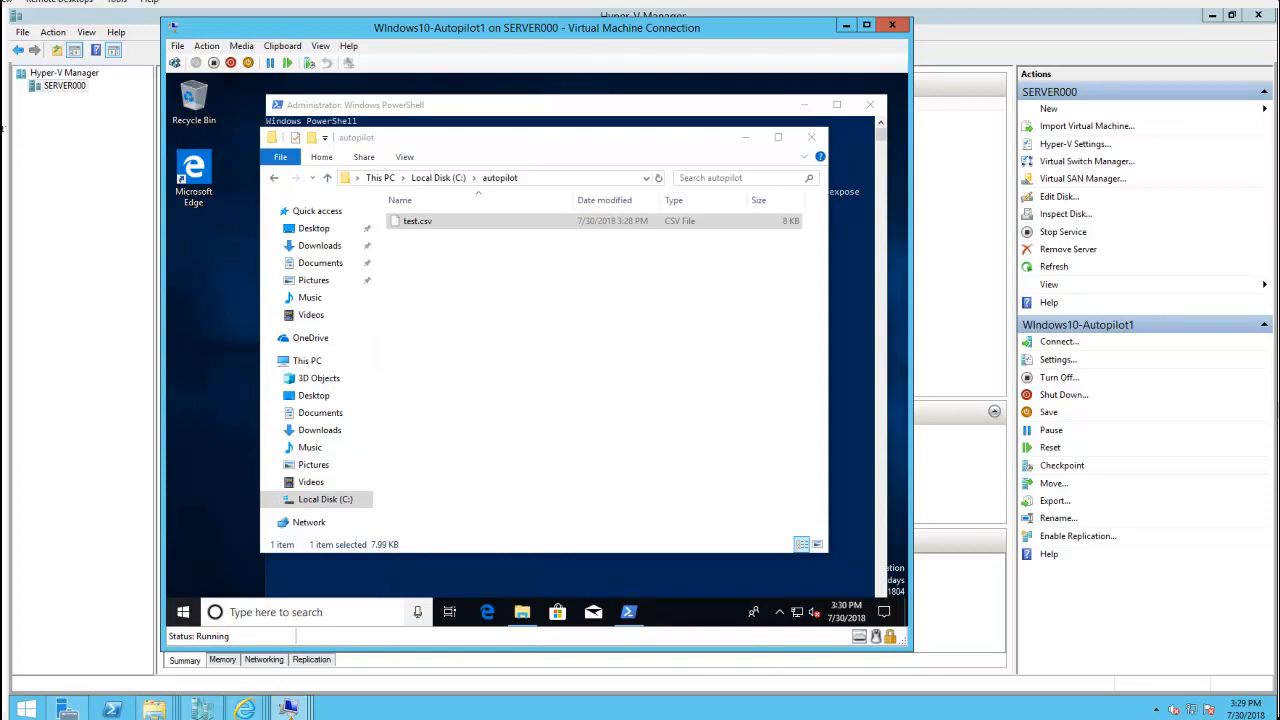
Enter the DC2012 account's user name and password, then cancel after the incorrect-password error
right_click(432, 226)
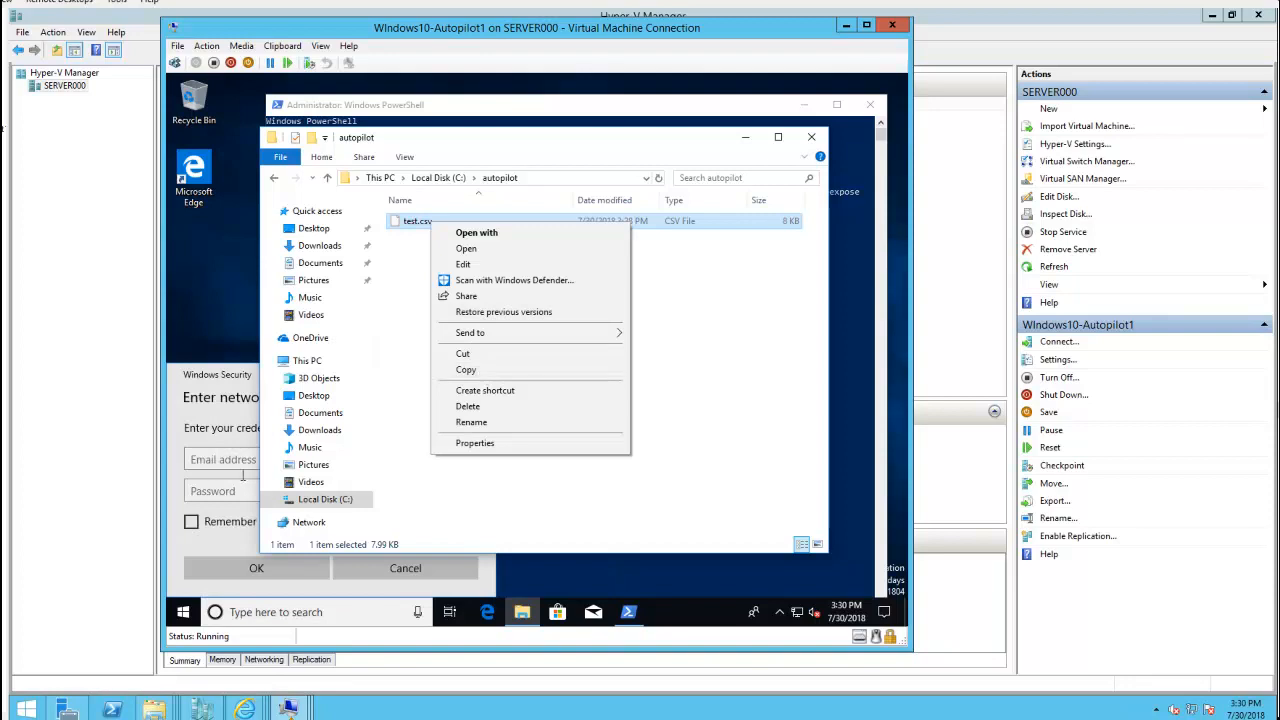
click(237, 466)
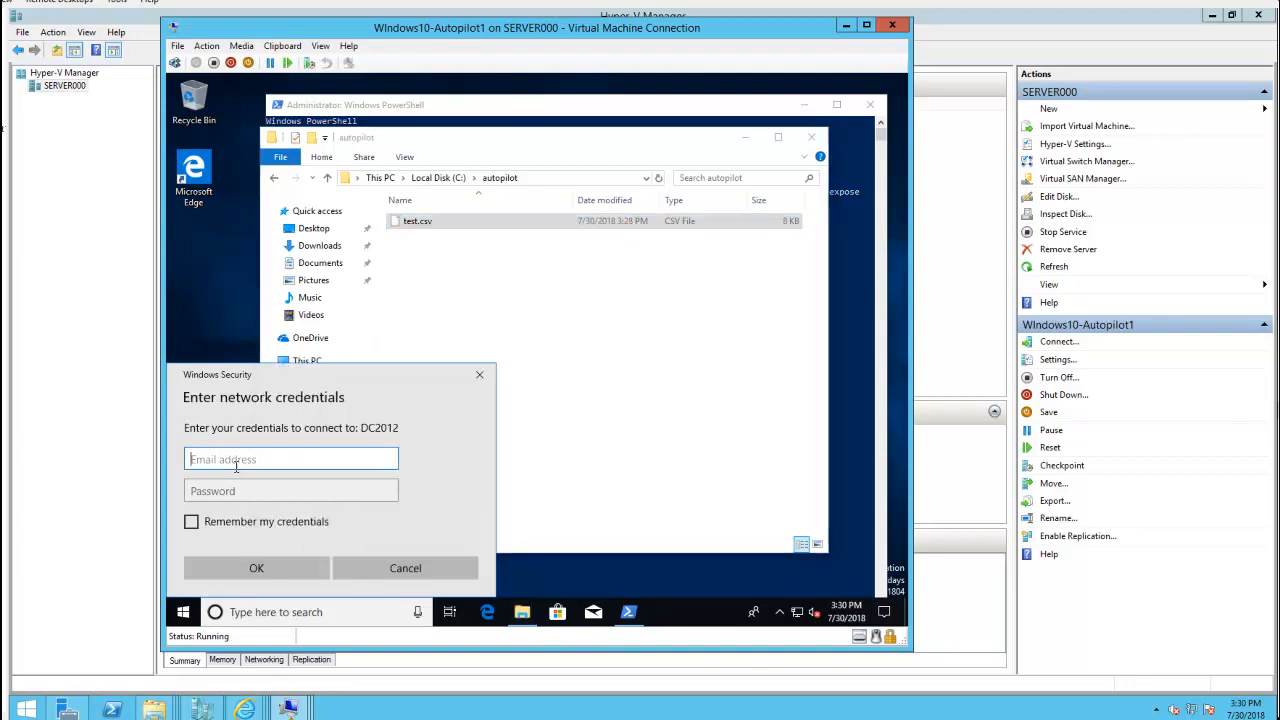
text(DC2012)
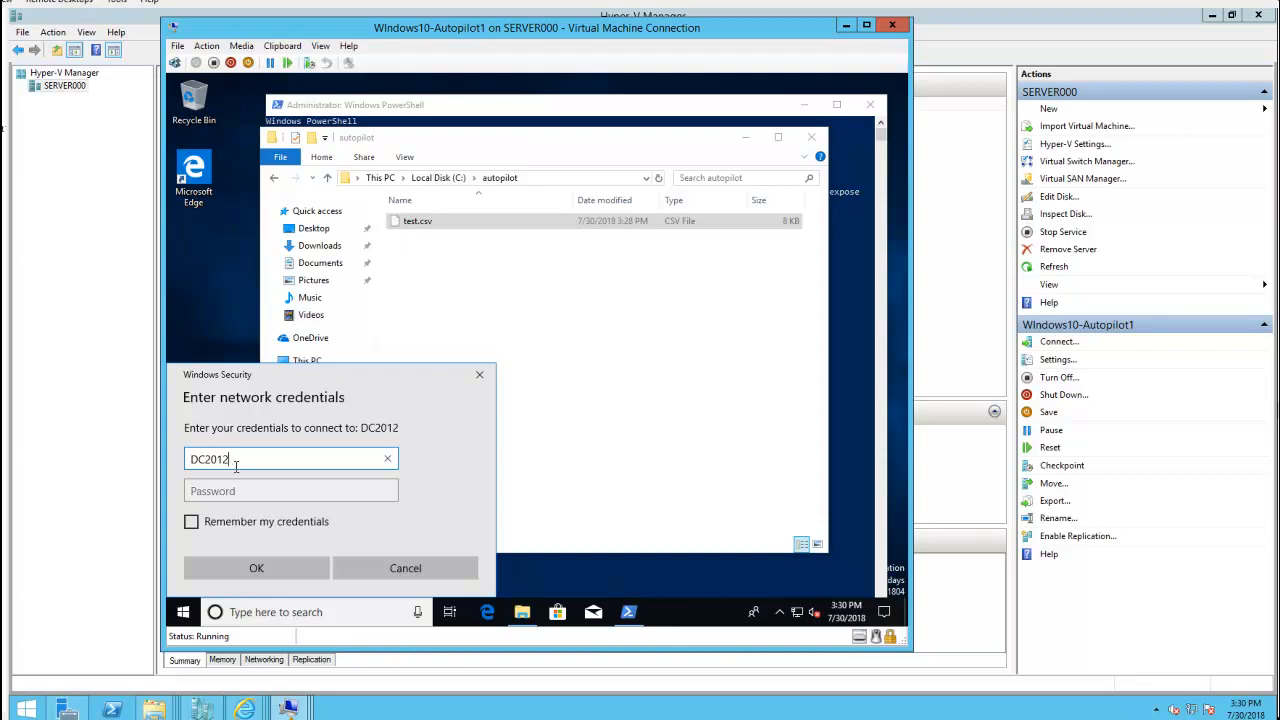
text(nsen)
key(Tab)
text(***)
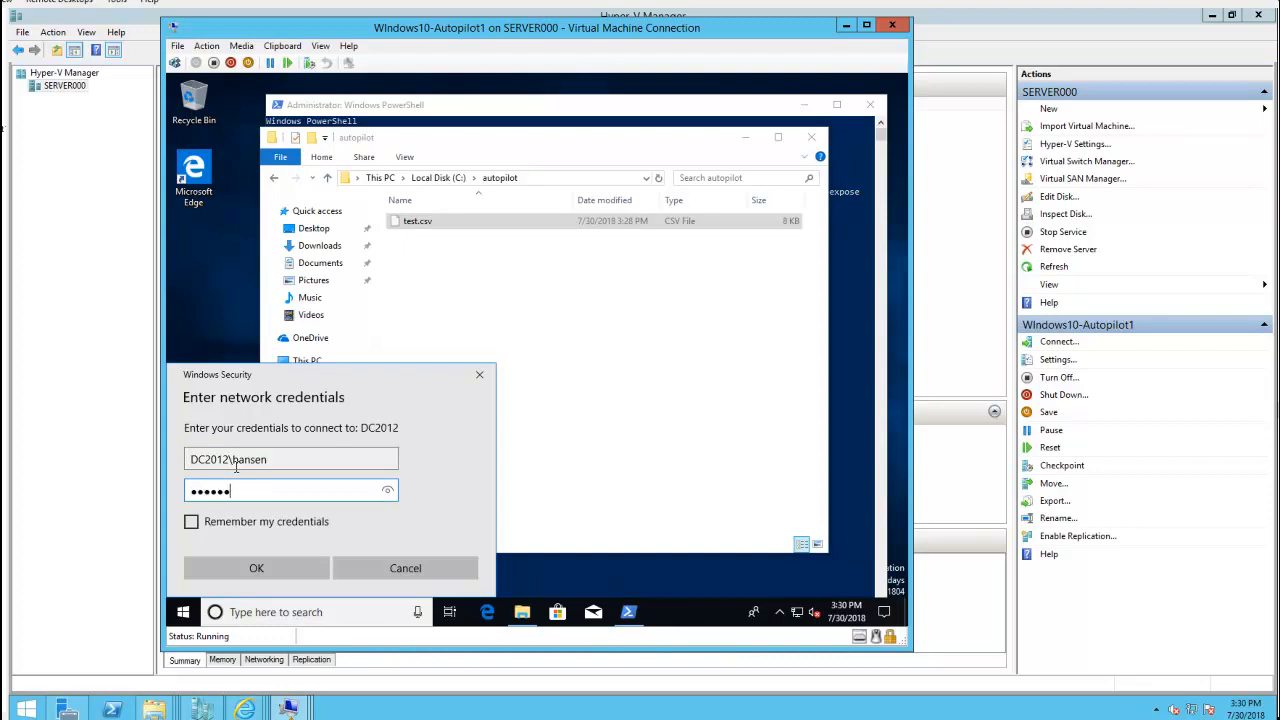
text(******)
key(Return)
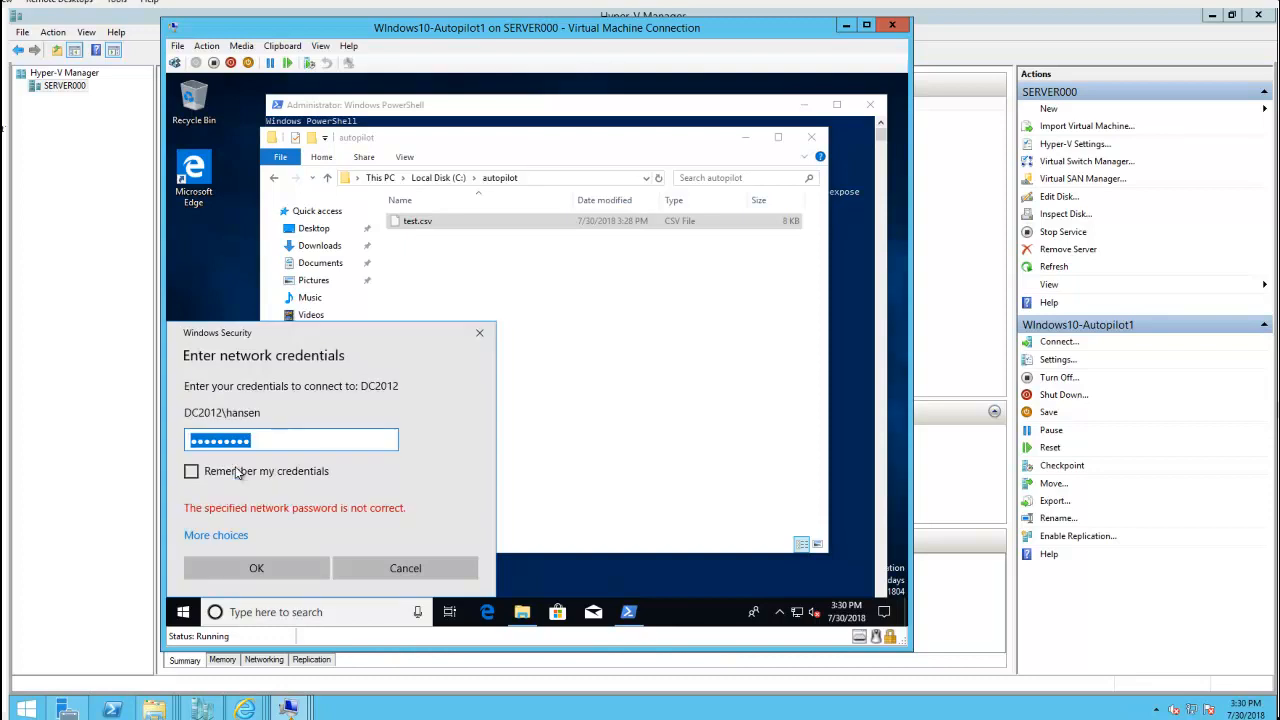
click(240, 543)
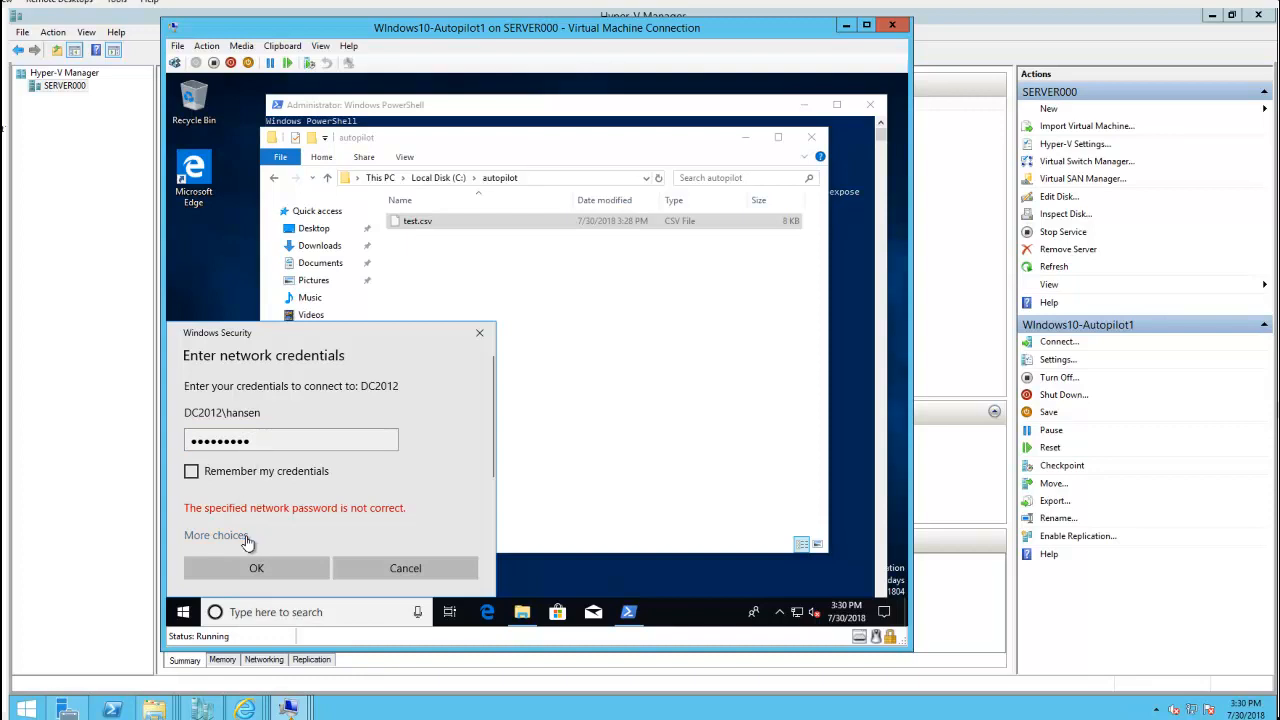
click(397, 577)
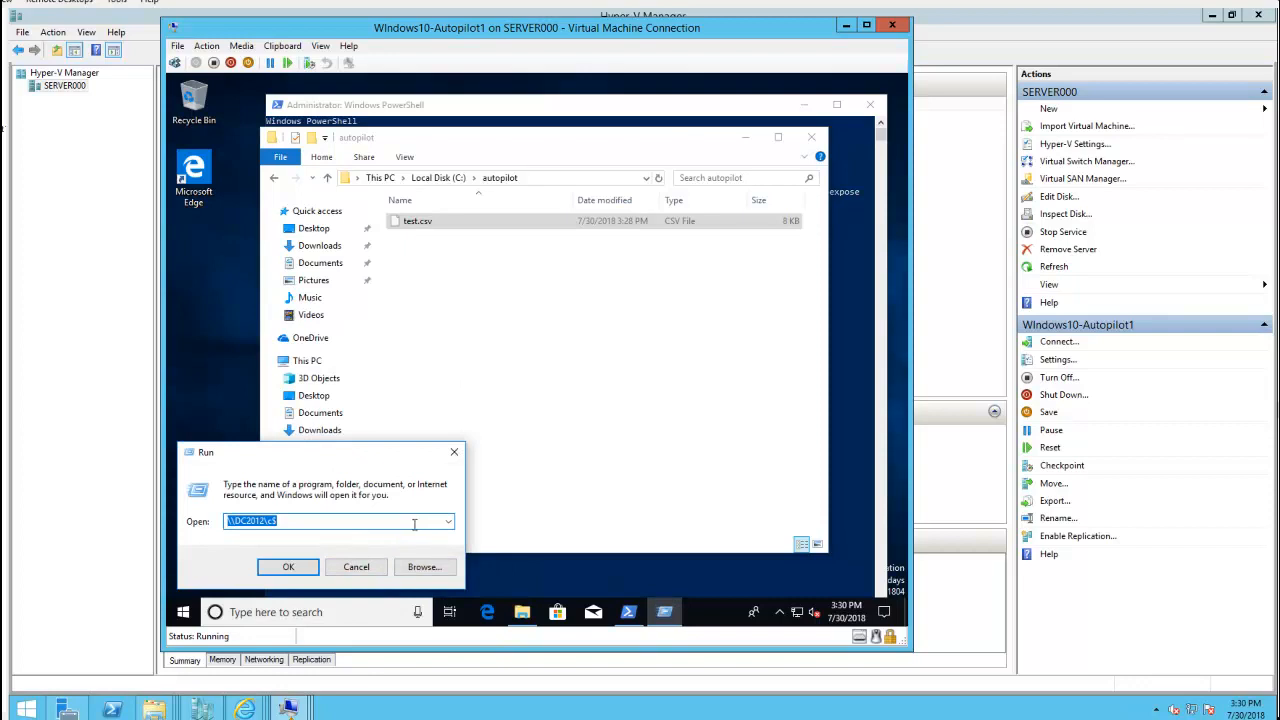
Open \\server100\d$ from the Run box and sign in with the domain user name and password
text(\\)
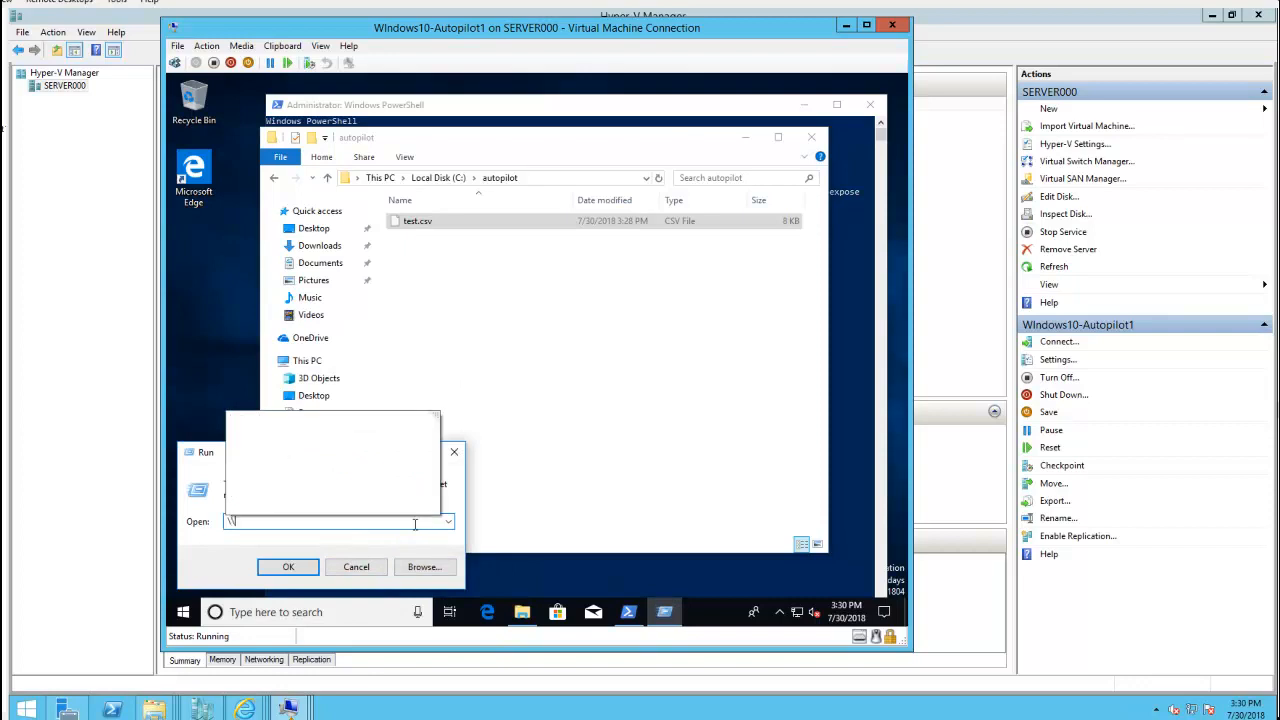
text(server100\d$\)
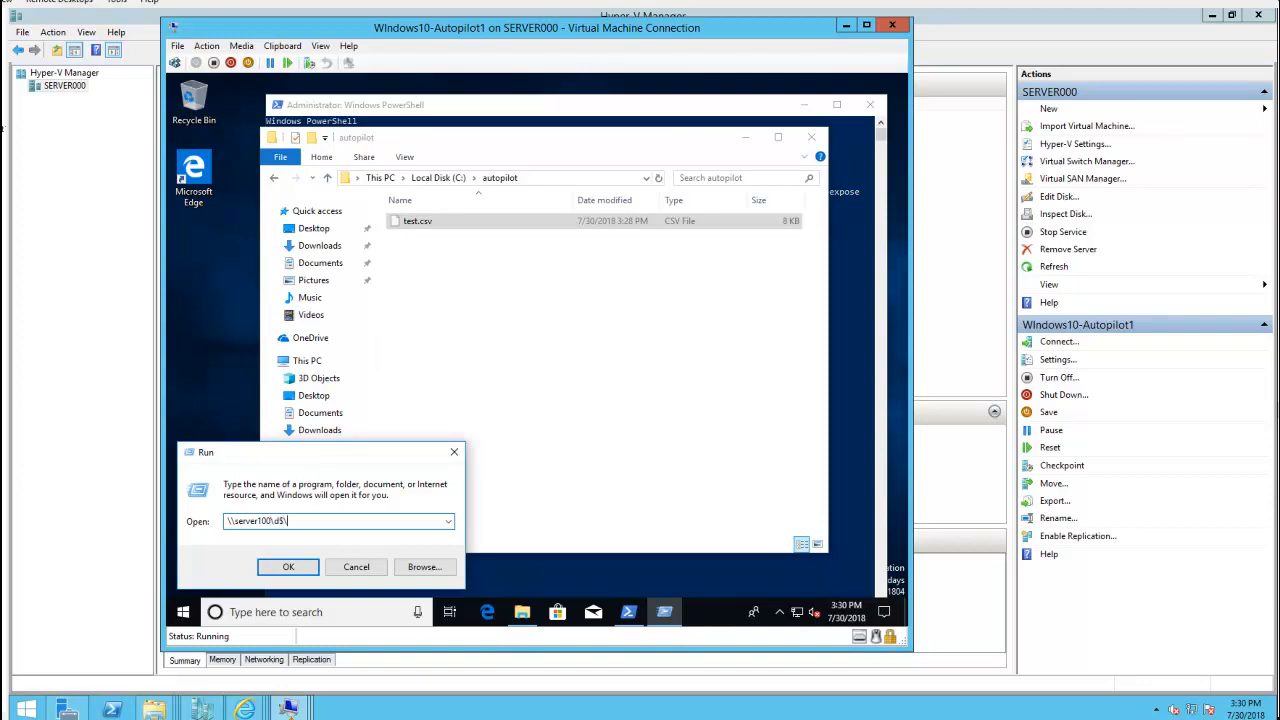
key(Return)
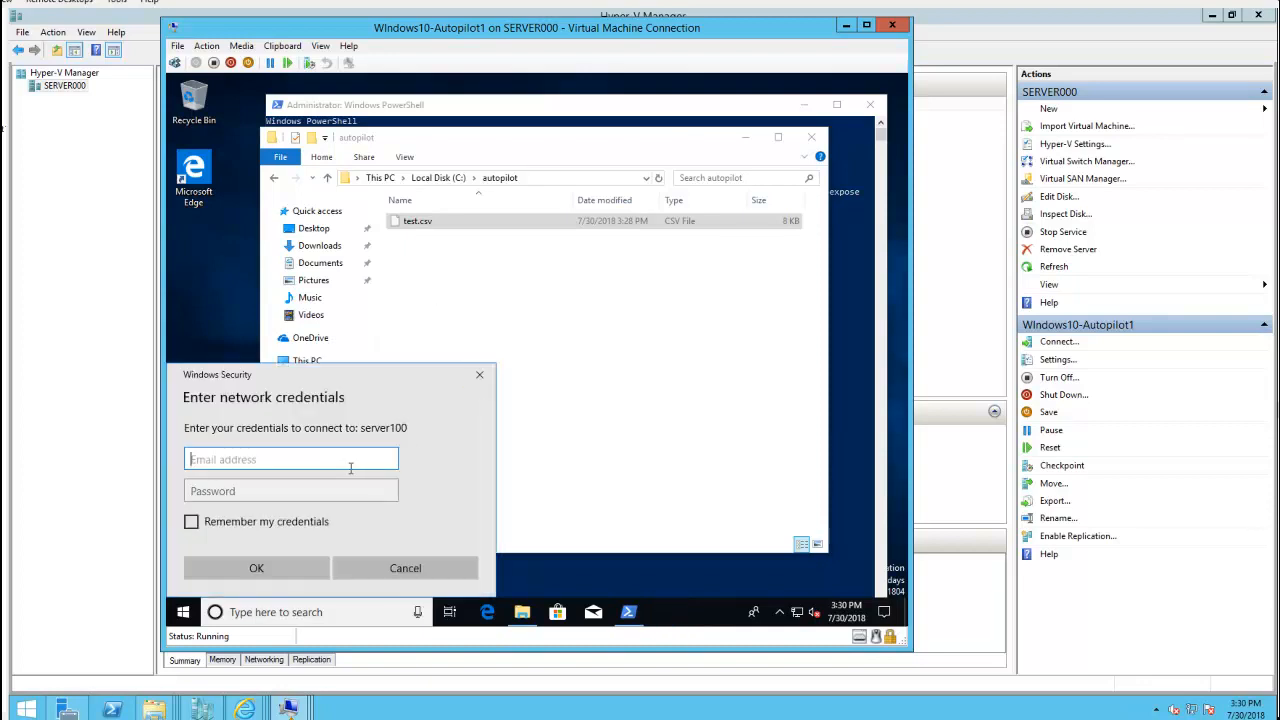
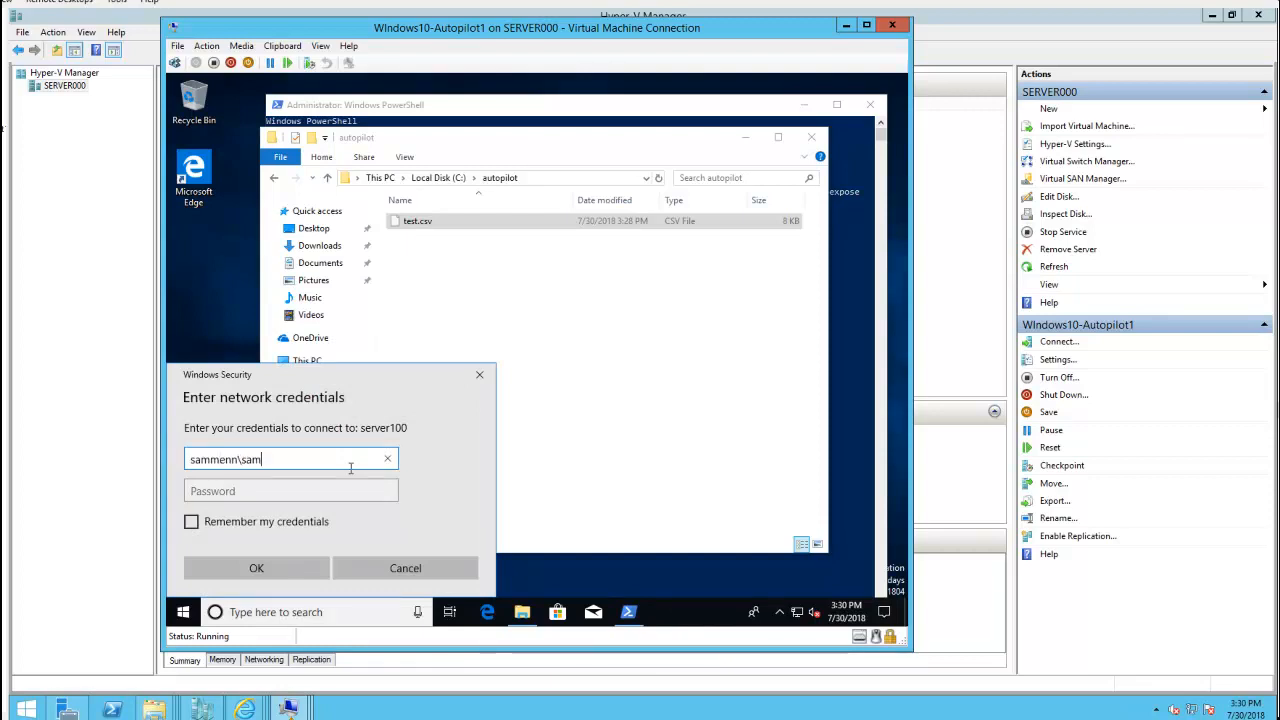
key(Tab)
text(•)
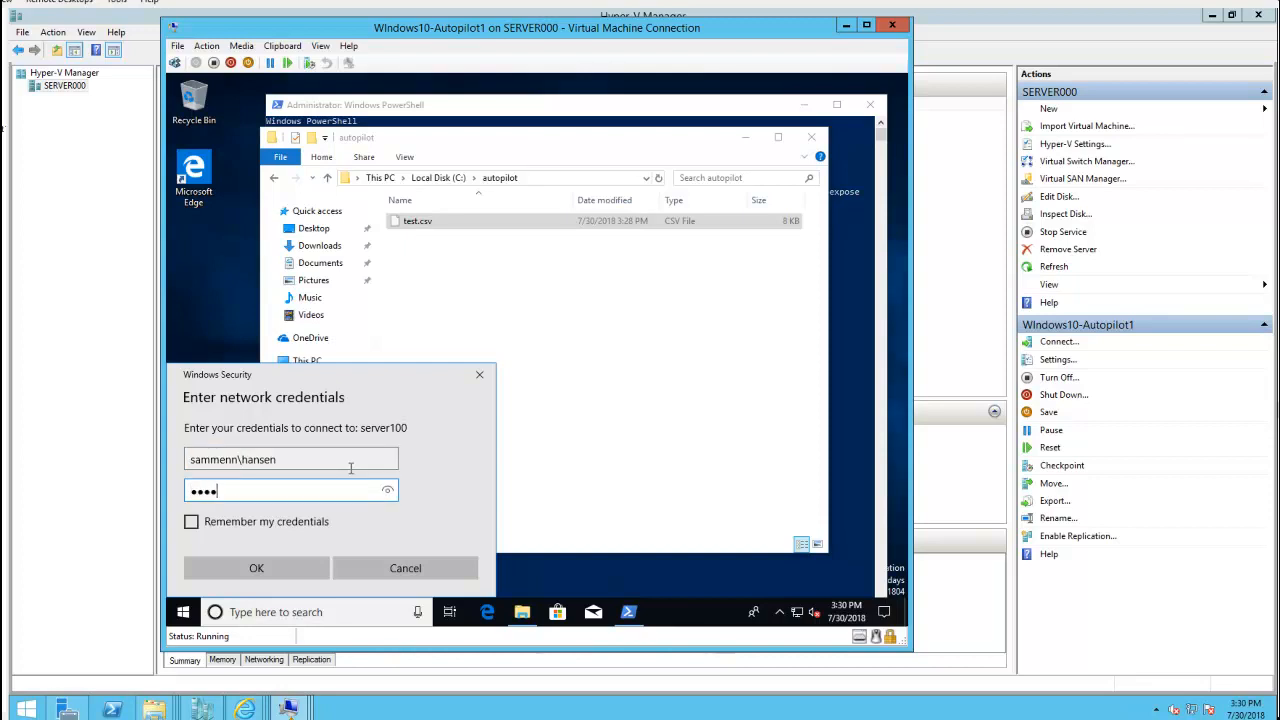
key(Return)
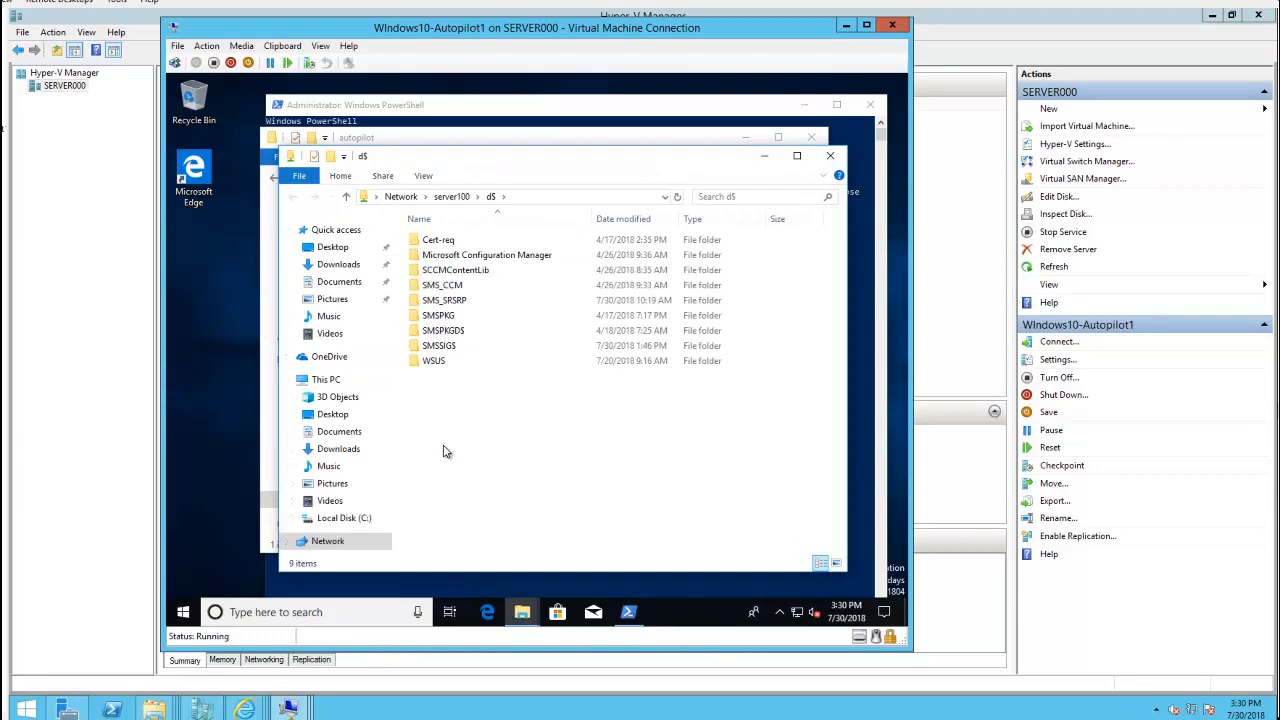
Resize and reposition the d$ share window on the VM desktop
right_click(446, 452)
mouse_move(520, 420)
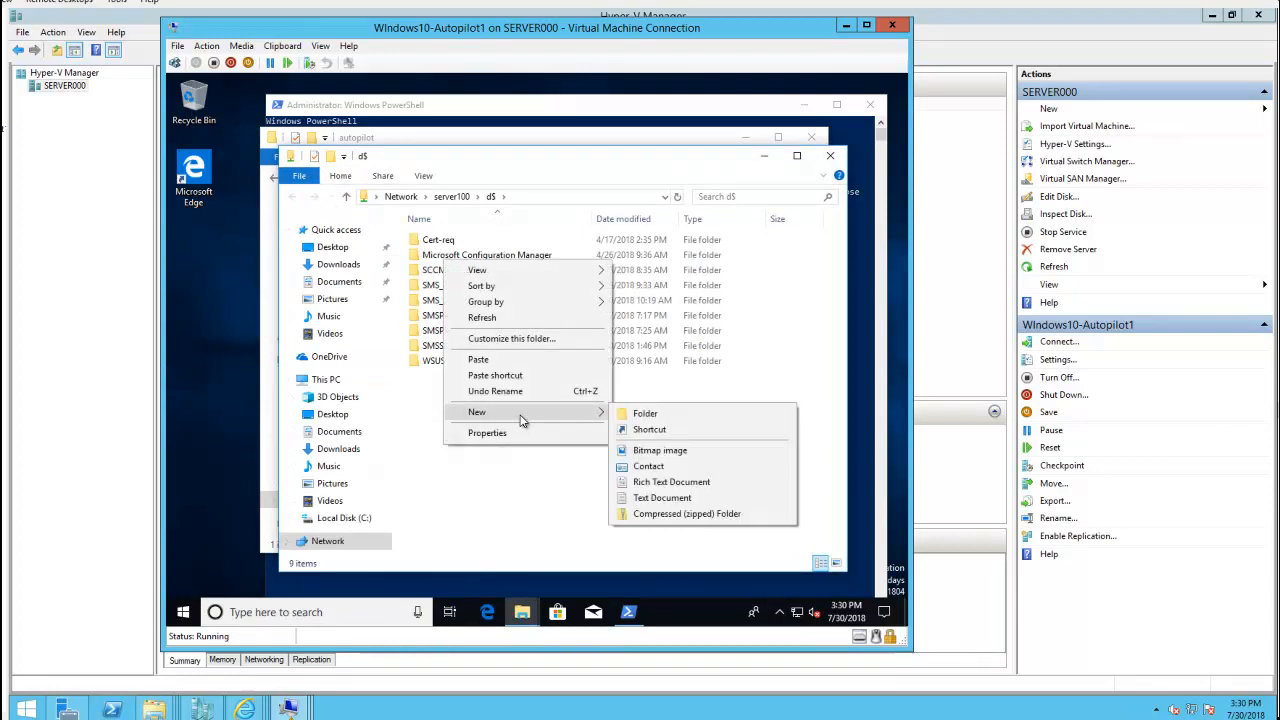
double_click(722, 159)
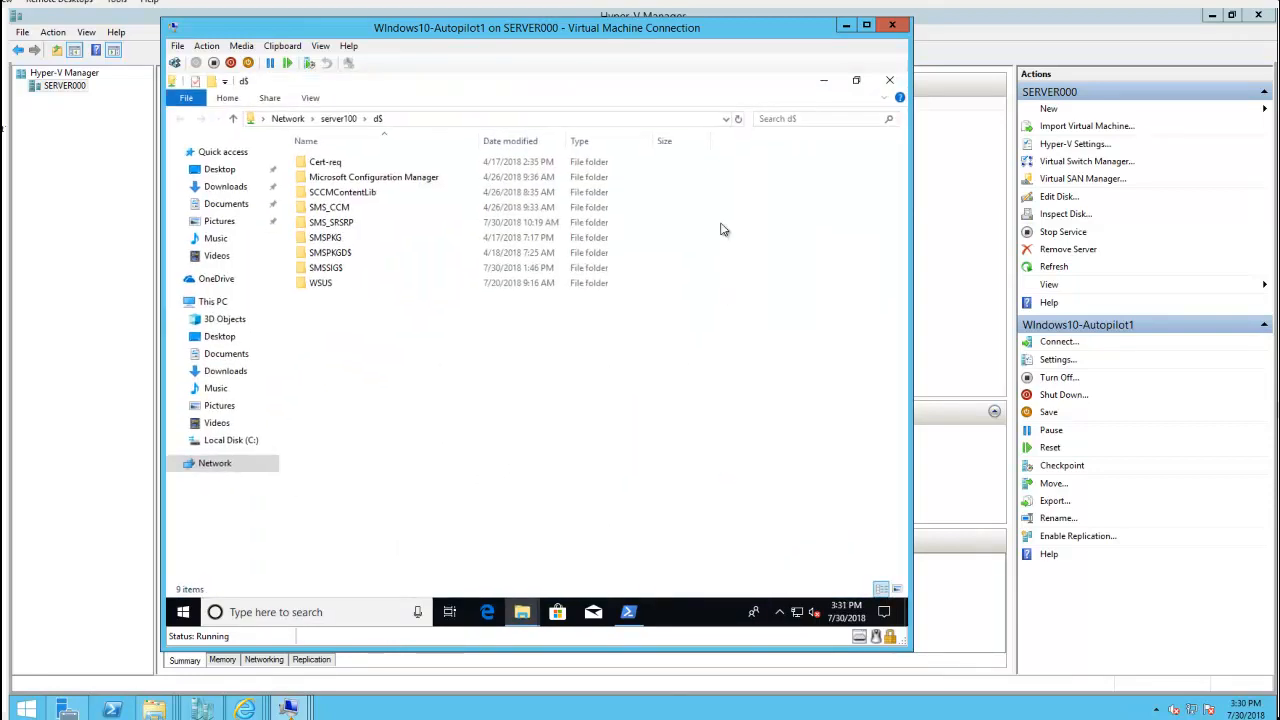
click(856, 80)
drag(675, 160, 655, 348)
Copy the autopilot folder from Local Disk (C:) and paste it into the d$ share
click(448, 178)
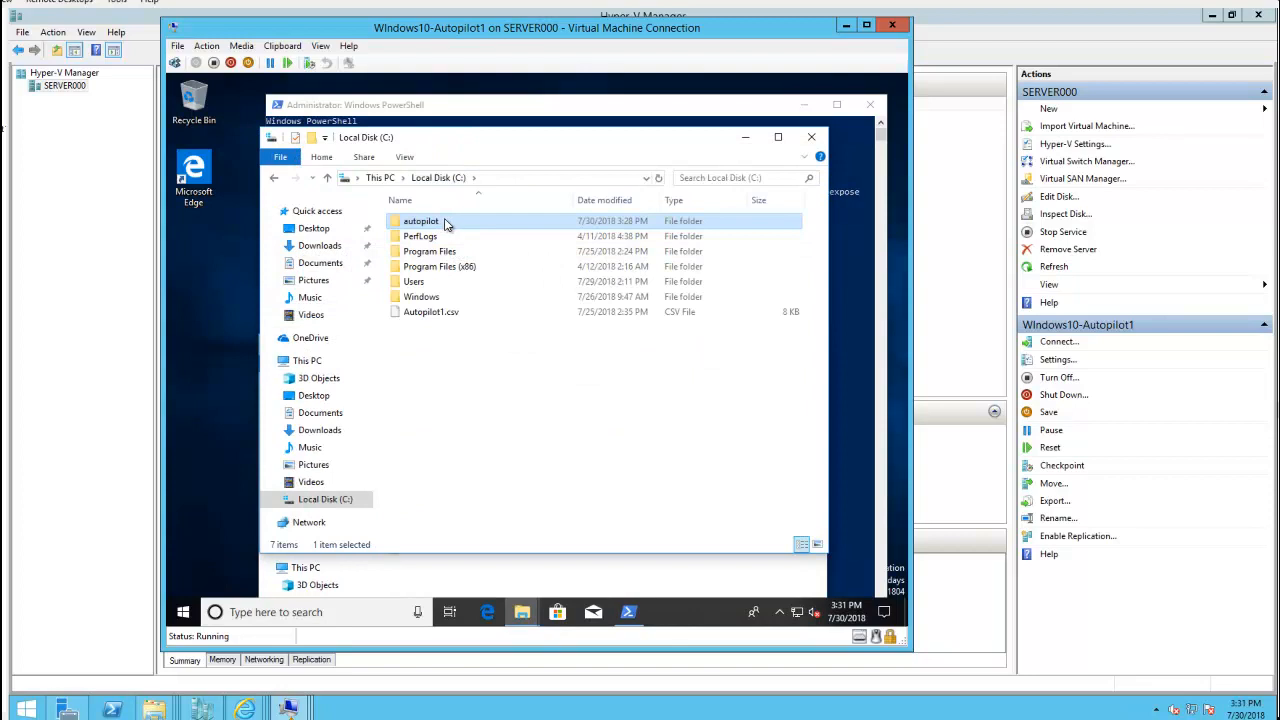
right_click(443, 224)
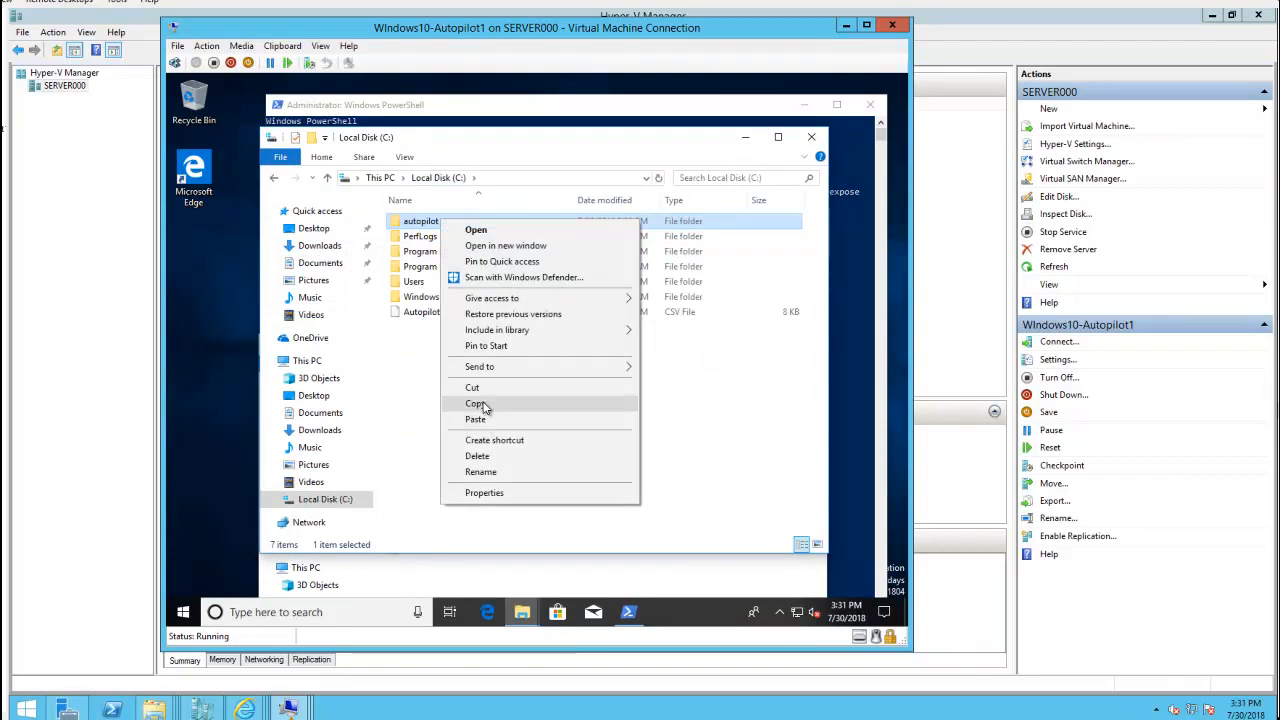
click(476, 403)
click(554, 584)
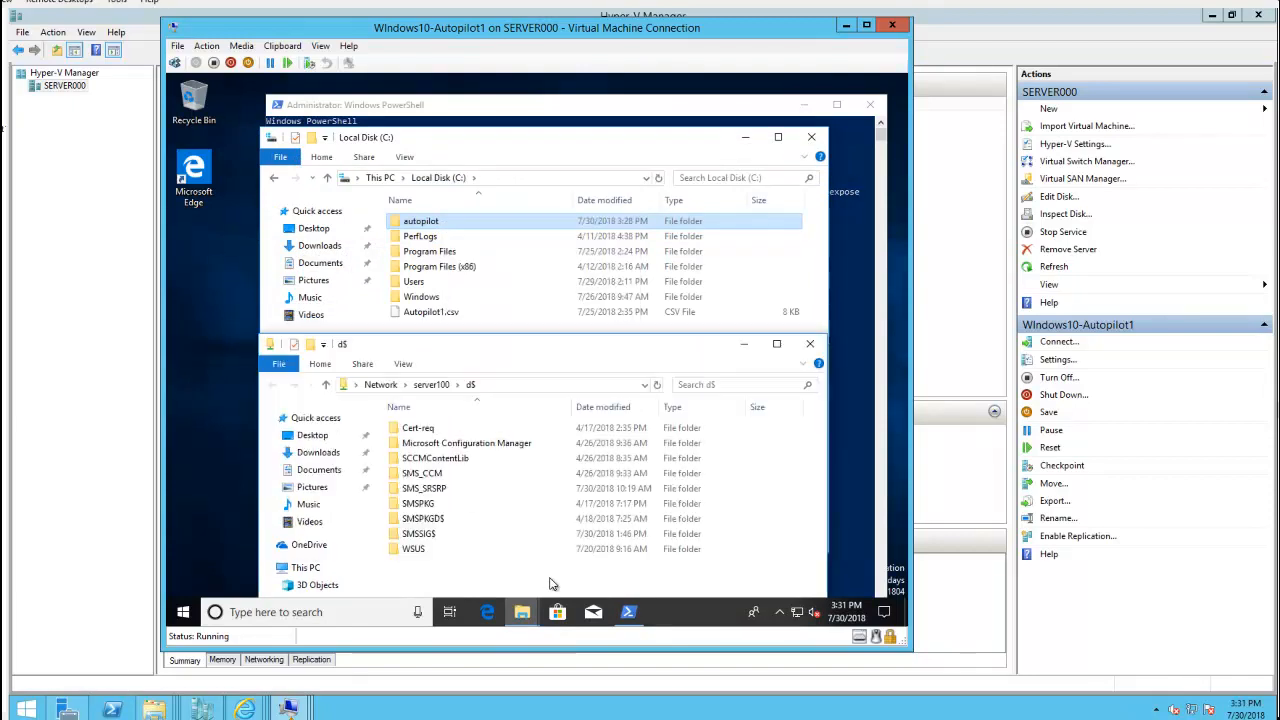
right_click(469, 577)
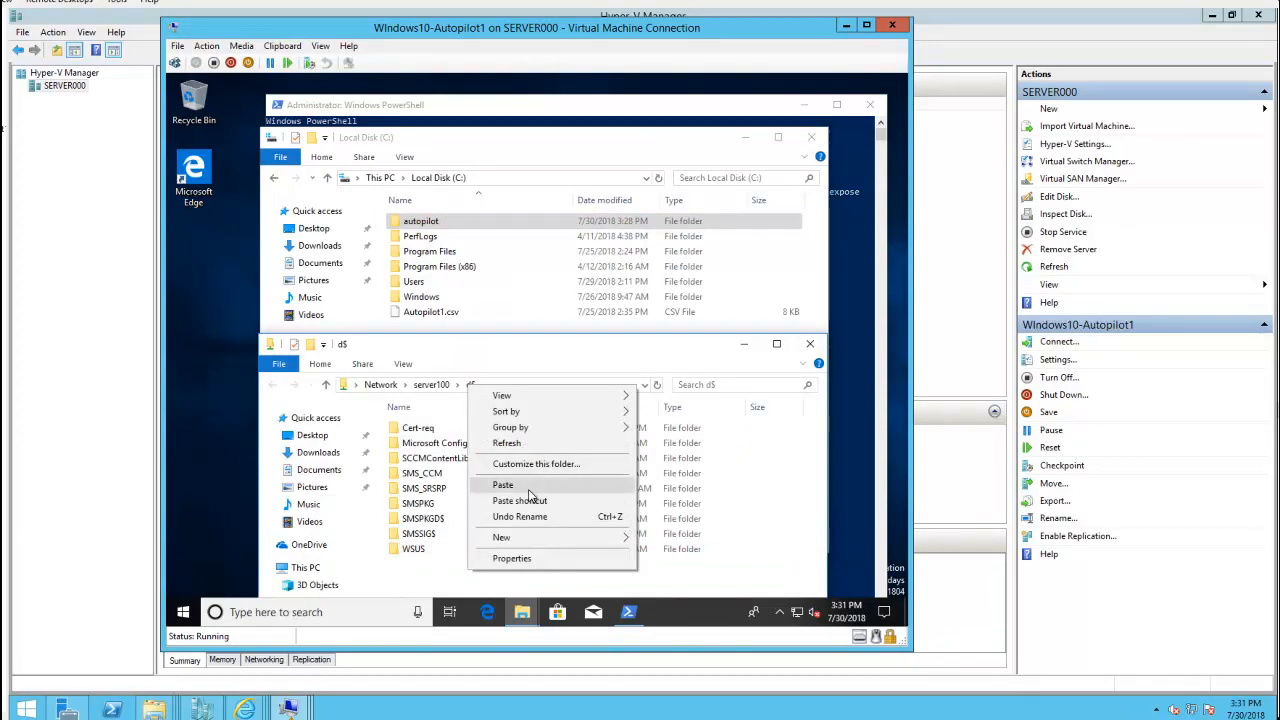
click(529, 489)
drag(503, 360, 512, 262)
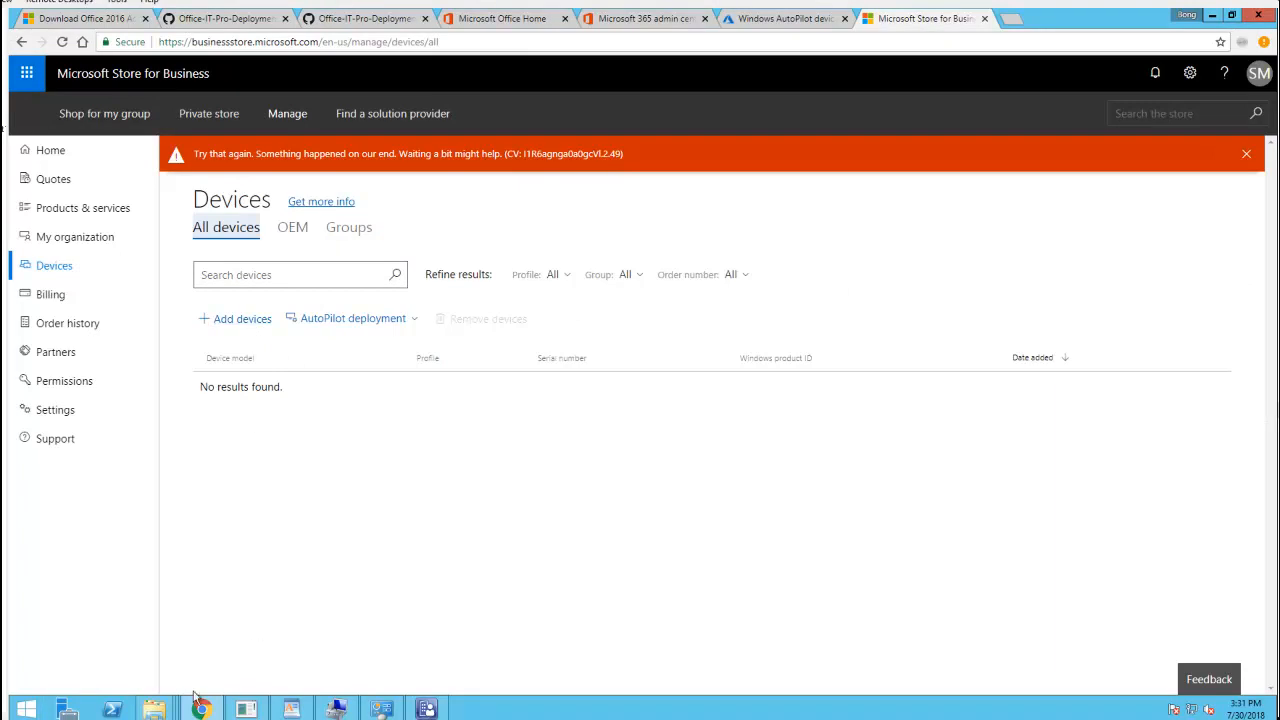
On the host, confirm test.csv is present in SCCM (D:)\autopilot
mouse_move(158, 708)
click(258, 671)
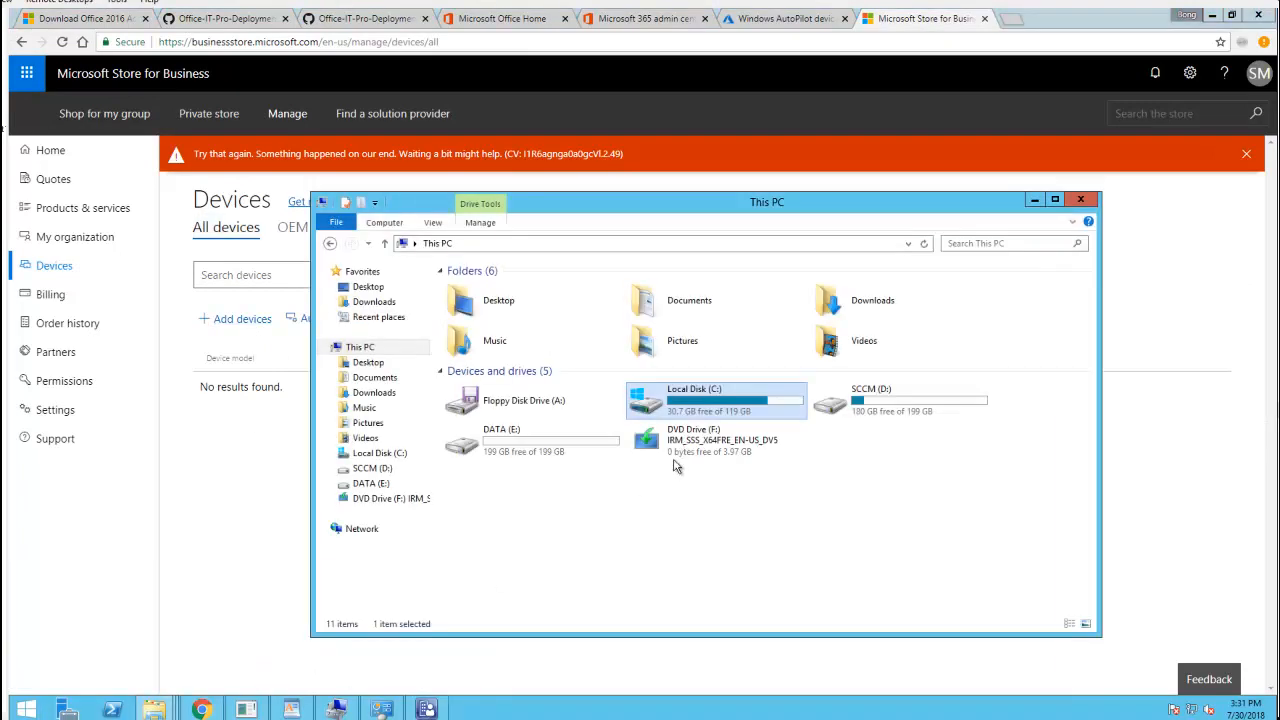
double_click(935, 408)
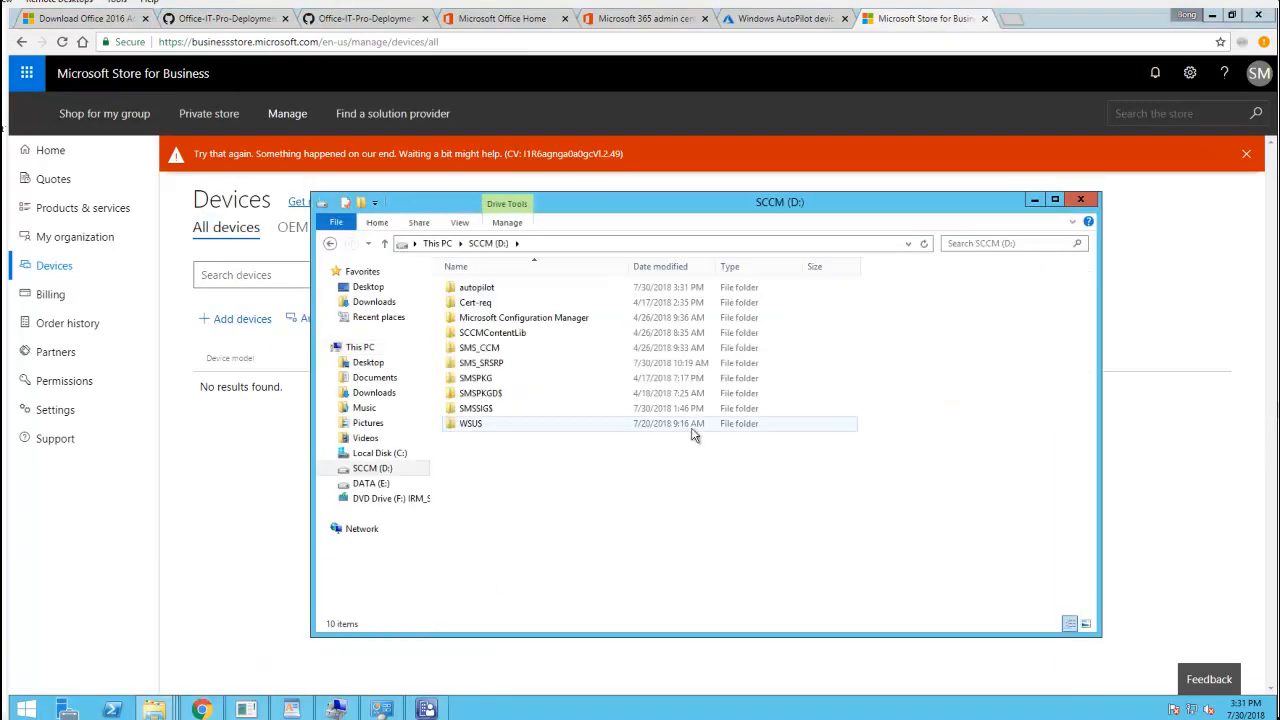
double_click(515, 289)
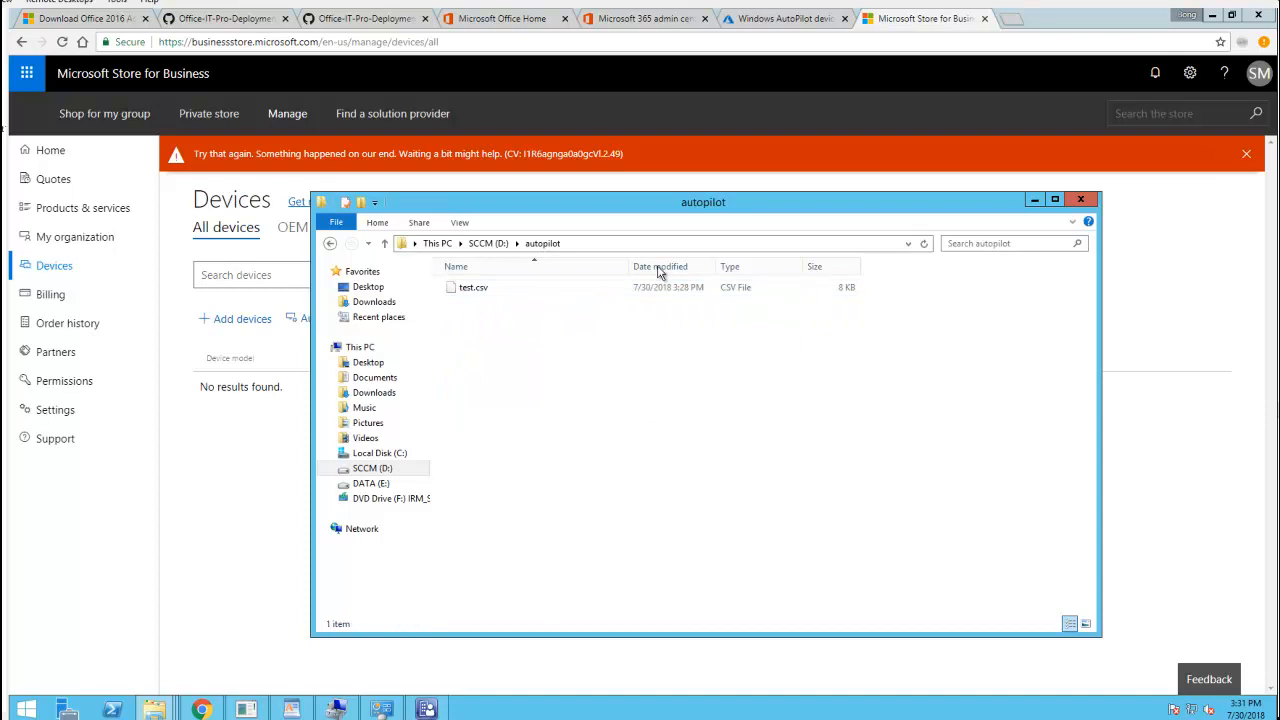
Reload the Devices page, choose Add devices, and select D:\autopilot\test.csv
click(819, 143)
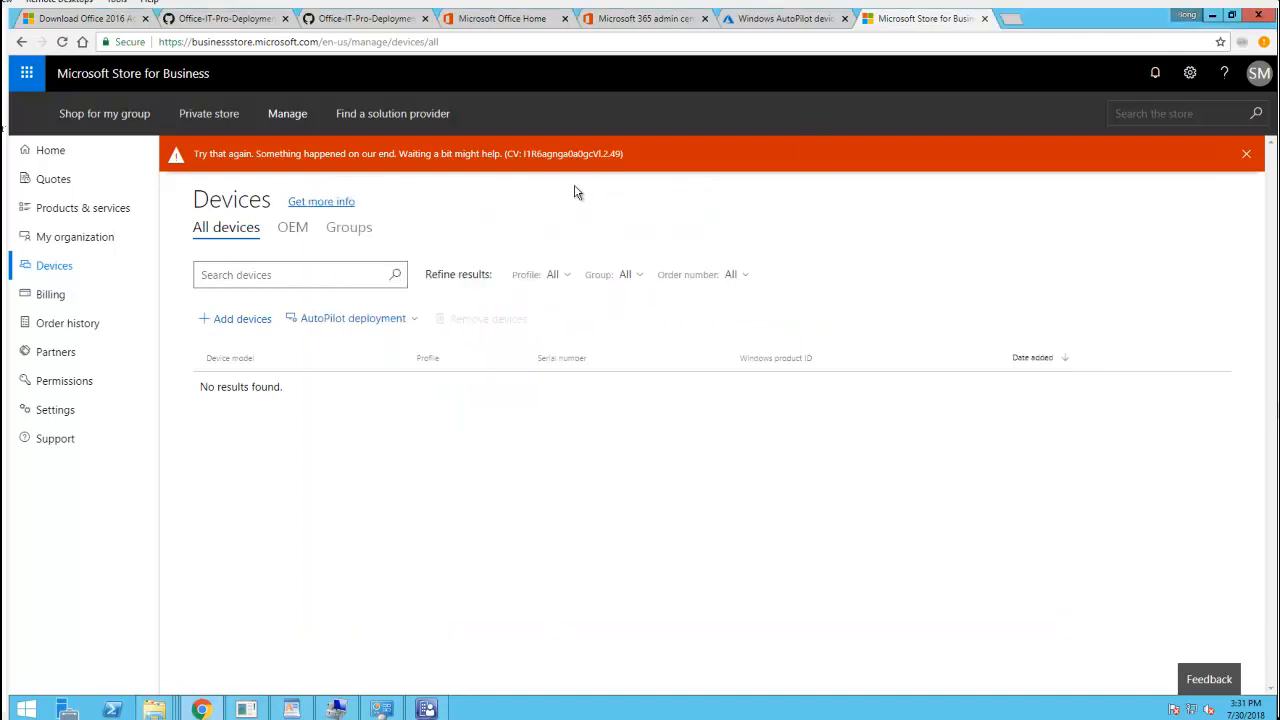
click(62, 41)
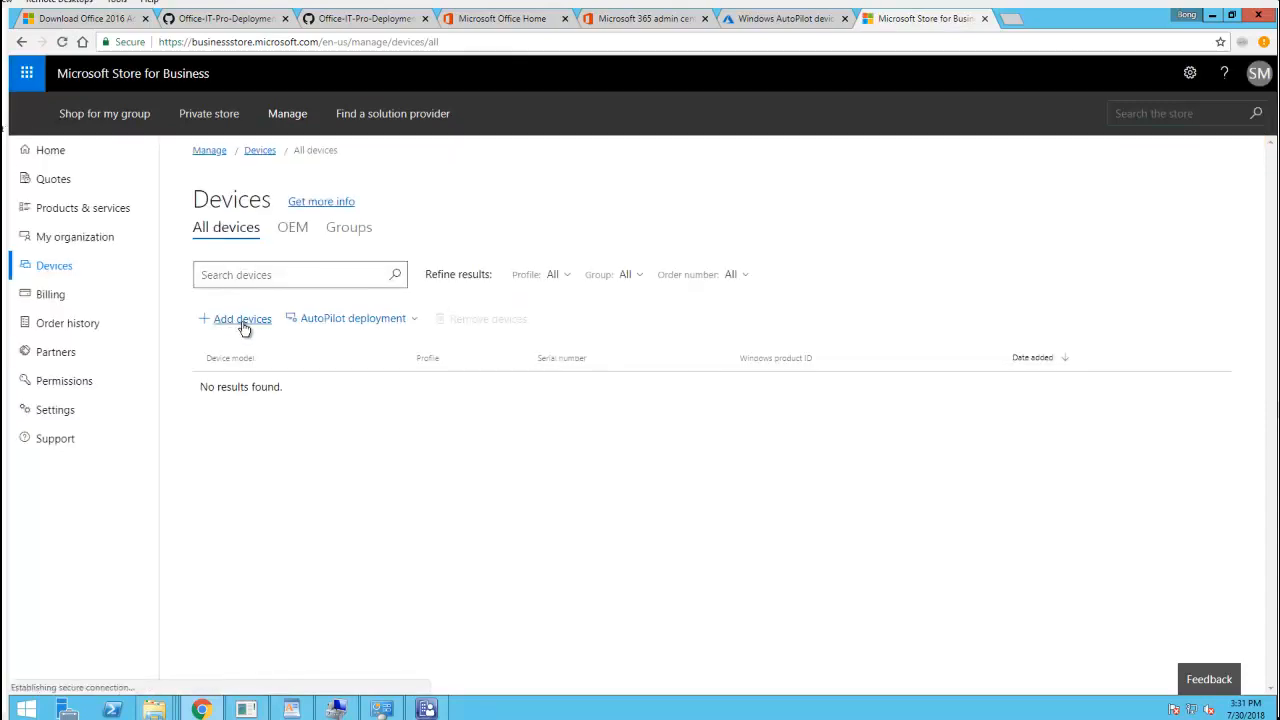
click(242, 319)
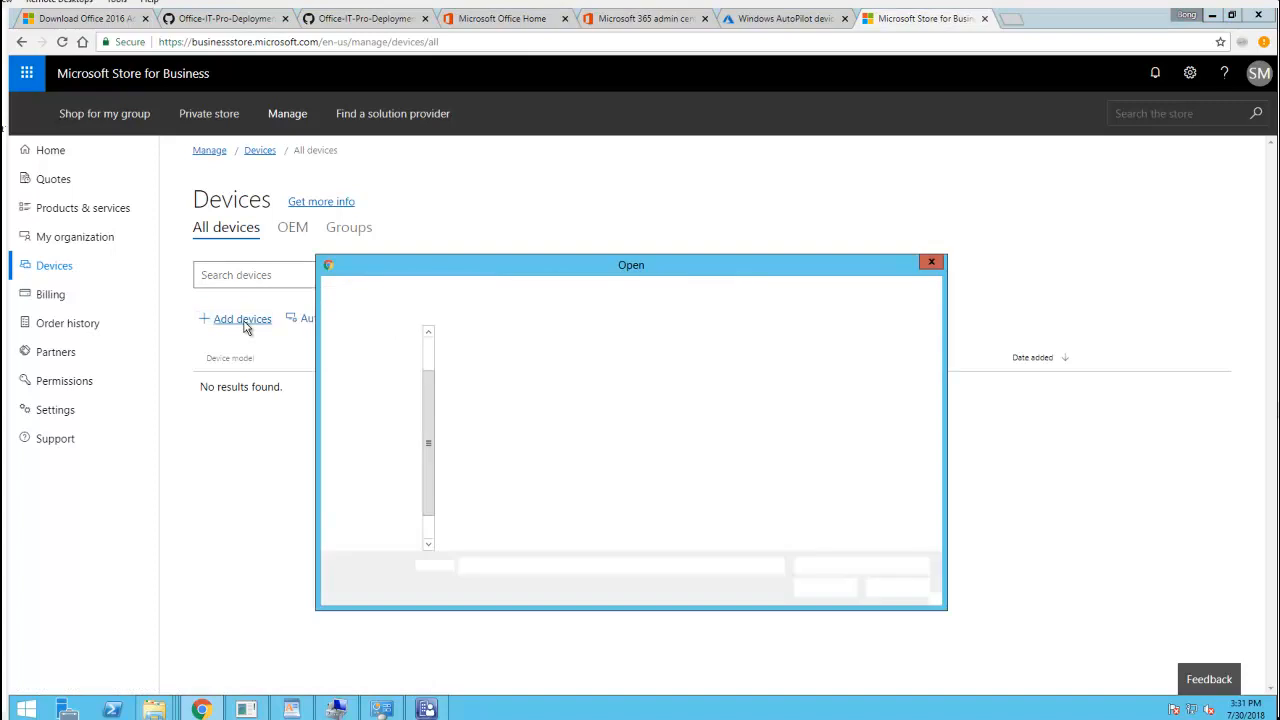
click(508, 289)
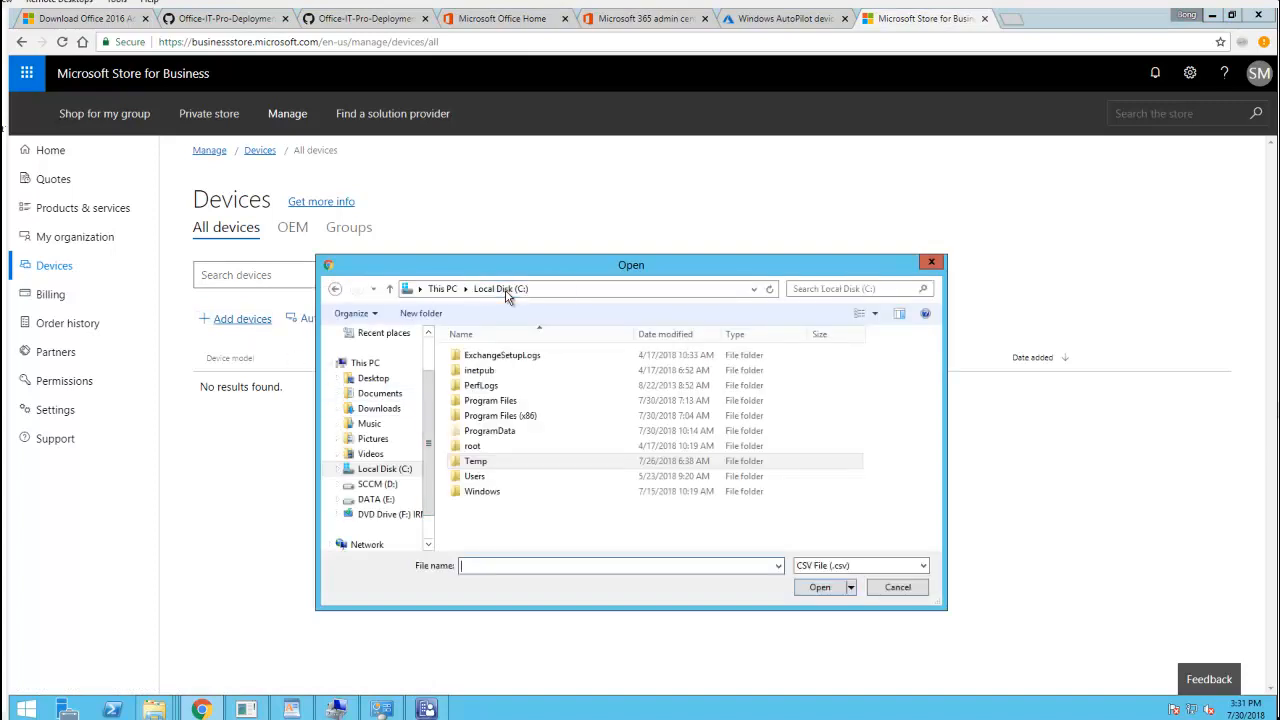
click(377, 484)
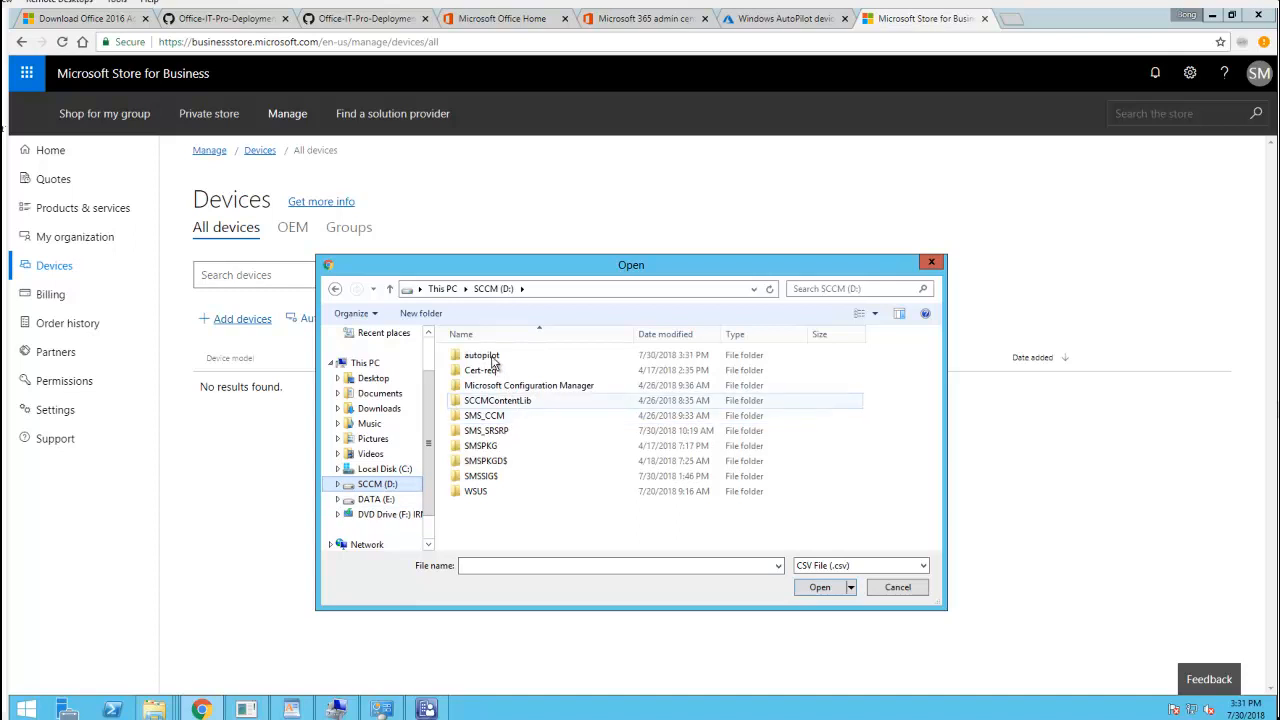
click(489, 357)
double_click(489, 357)
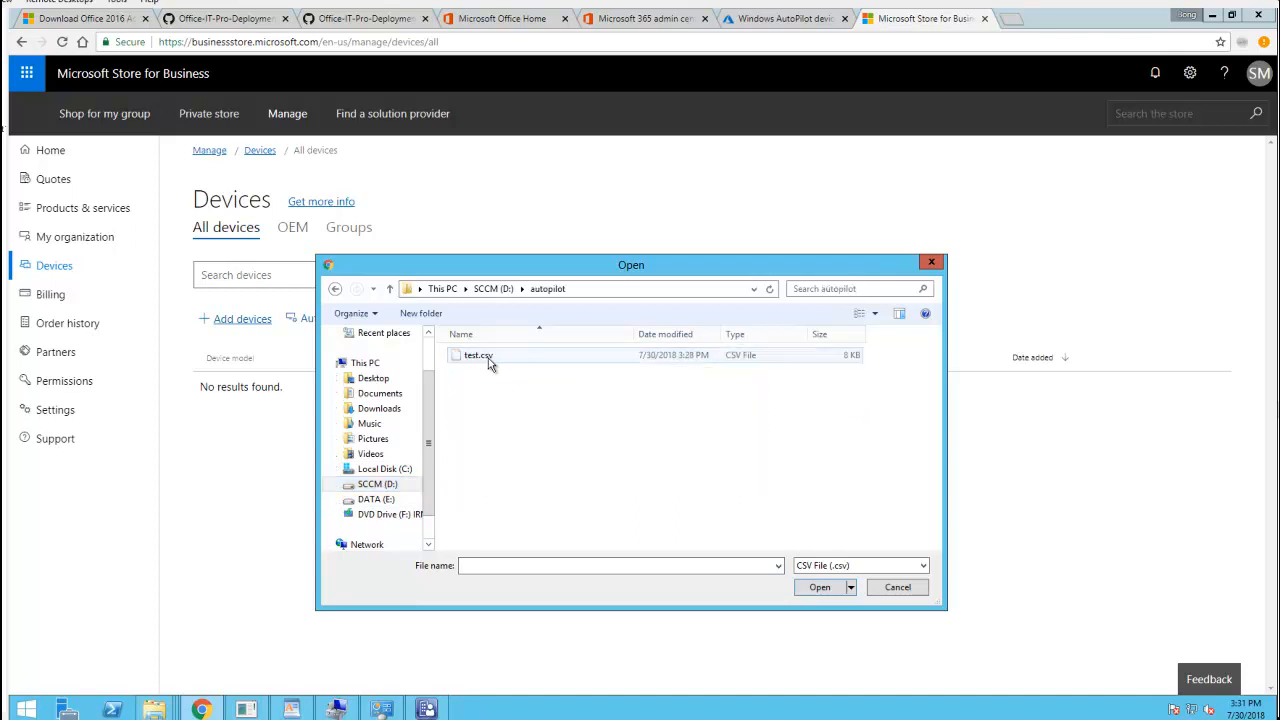
double_click(480, 360)
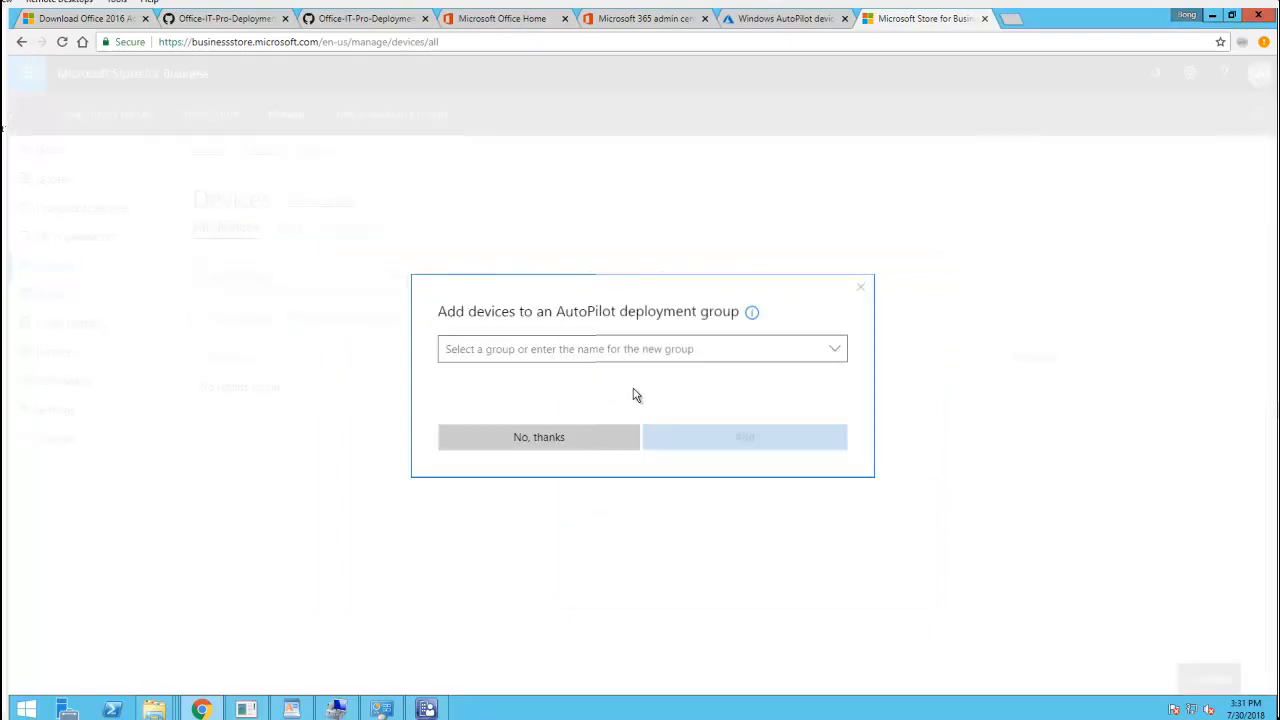
Add the uploaded devices to a new group named Demo, then check the OEM and All devices lists
click(752, 350)
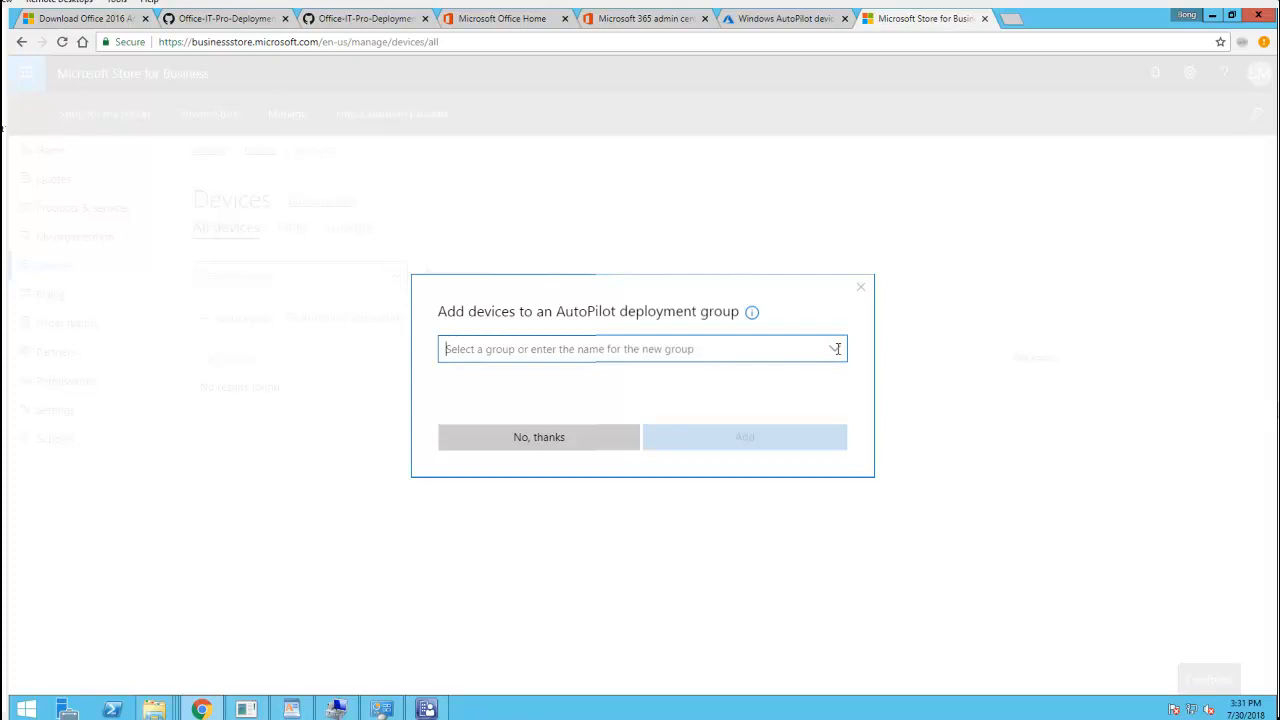
text(T)
key(BackSpace)
text(Demo)
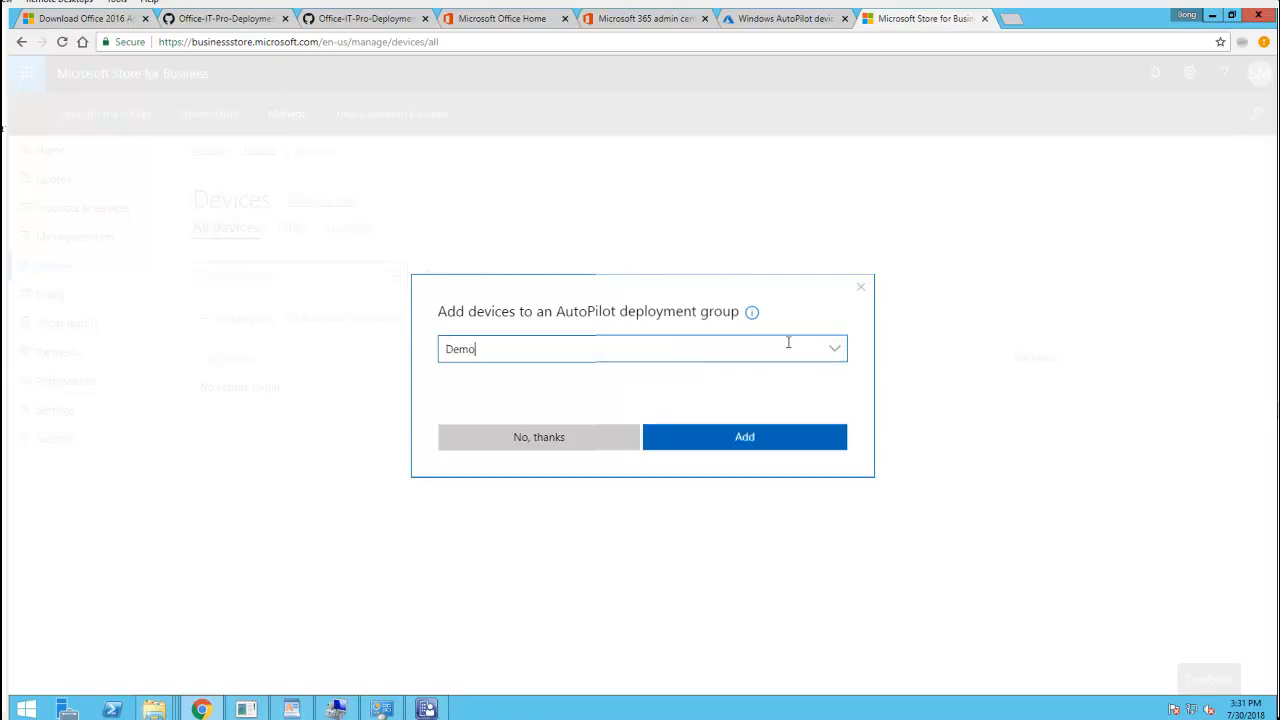
click(780, 440)
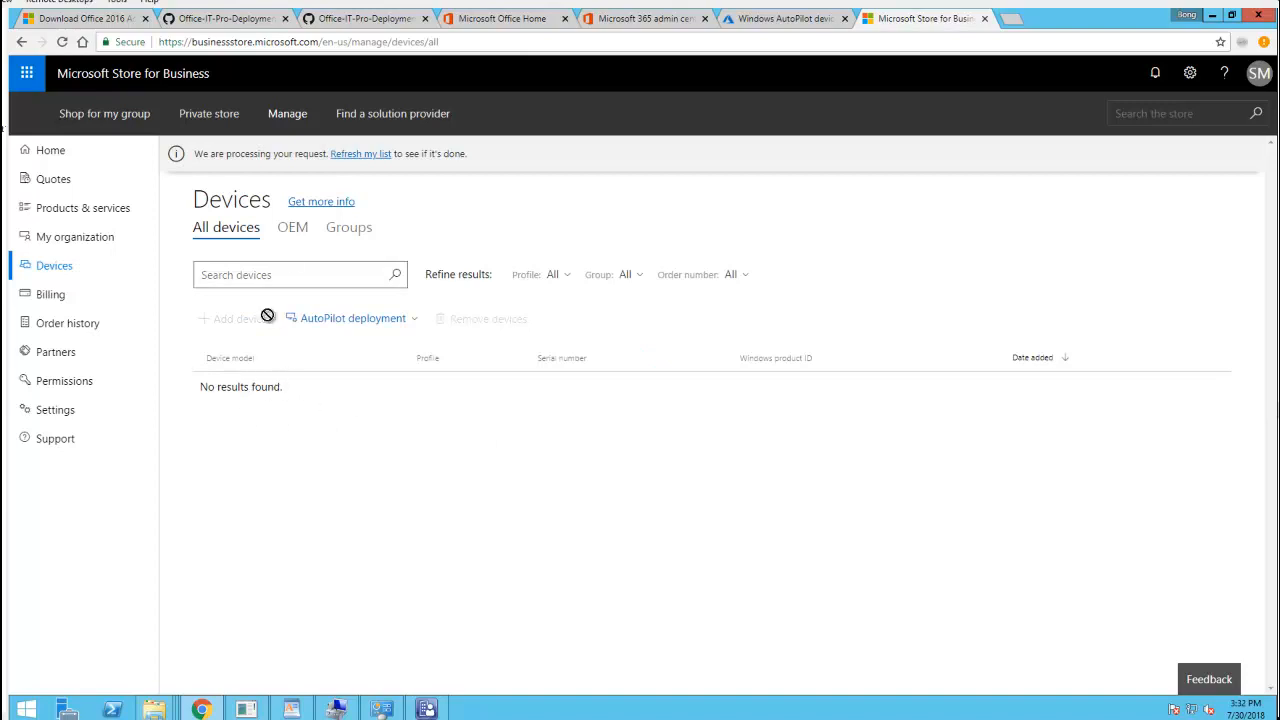
click(292, 230)
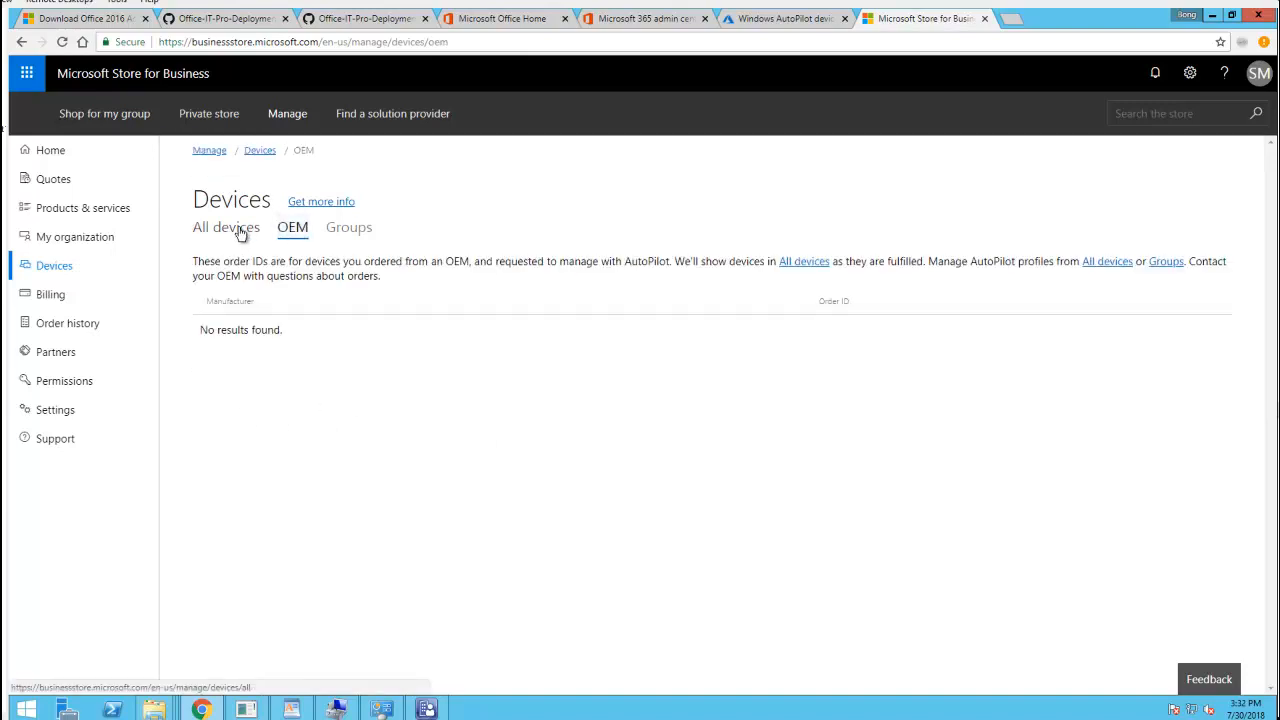
click(240, 232)
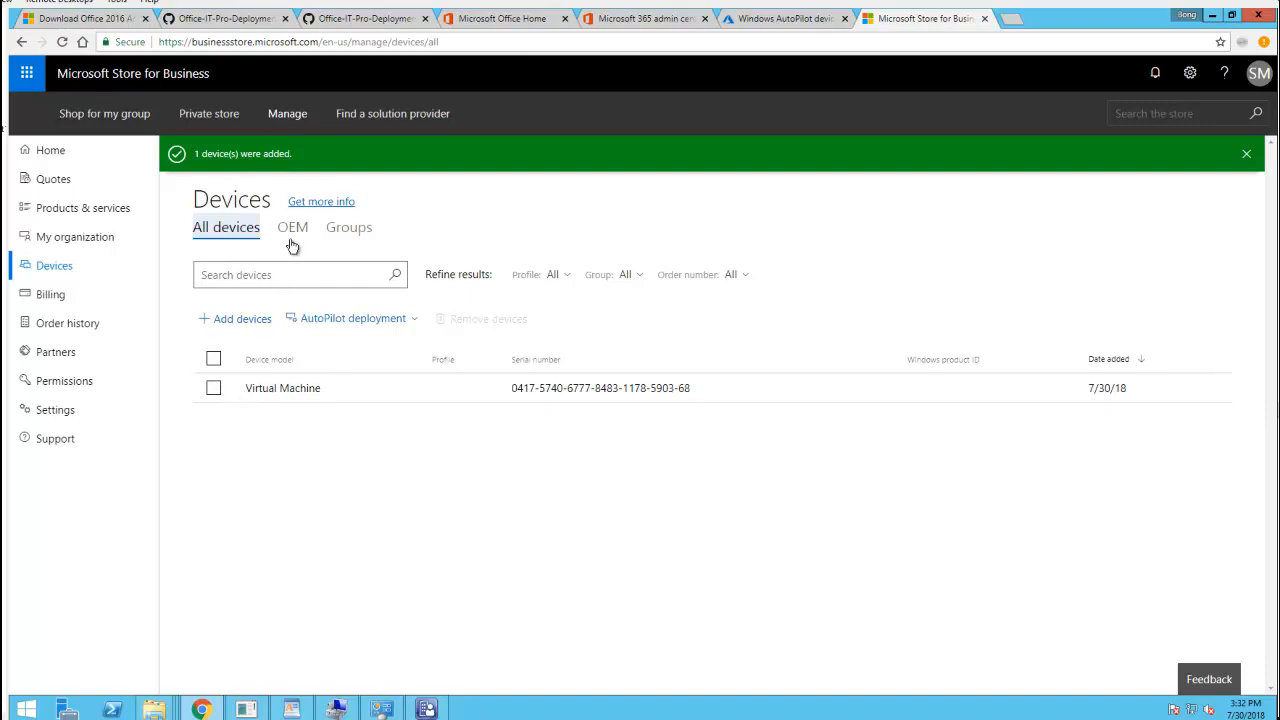
Apply the Autopilot Demo profile to the Virtual Machine device in Store for Business
click(214, 389)
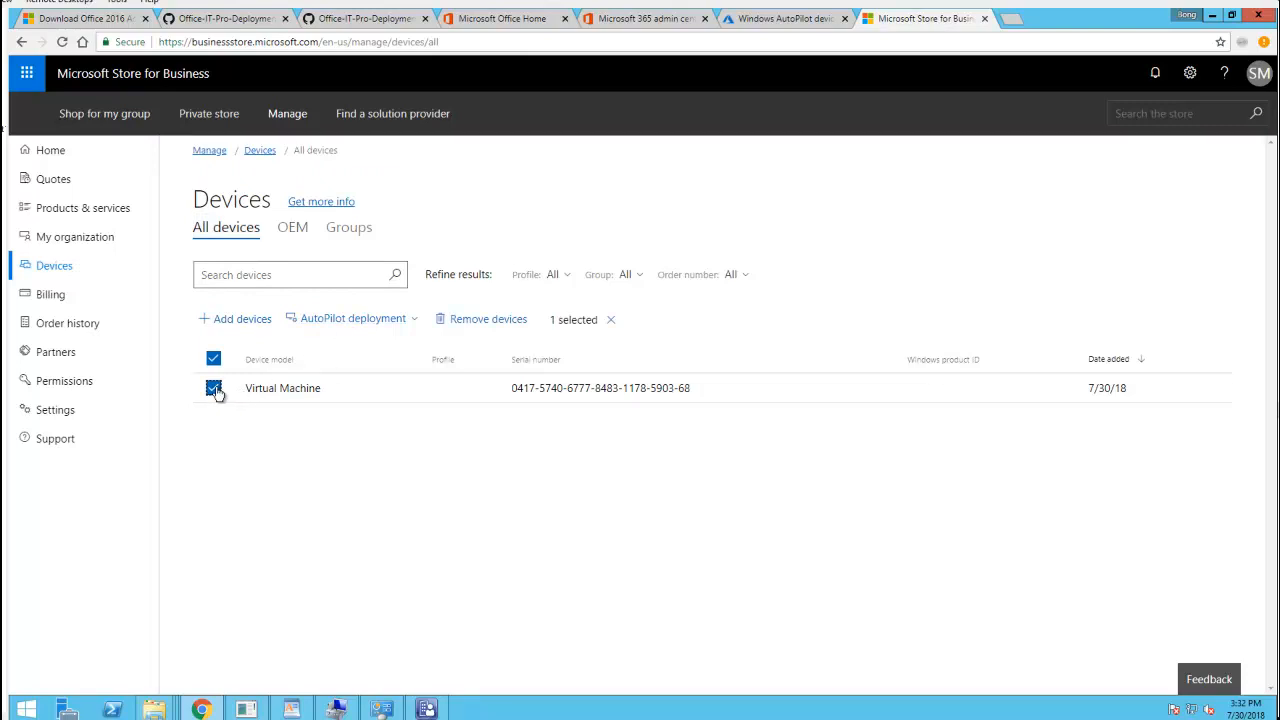
click(351, 321)
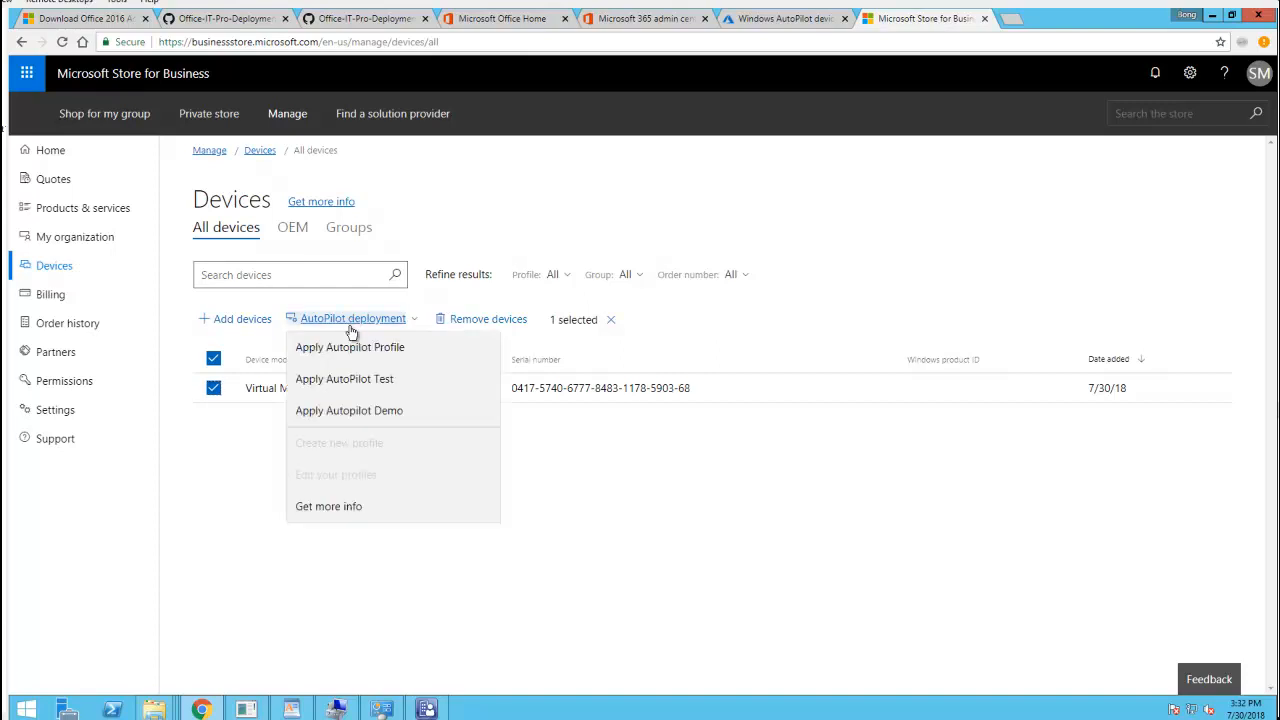
click(388, 417)
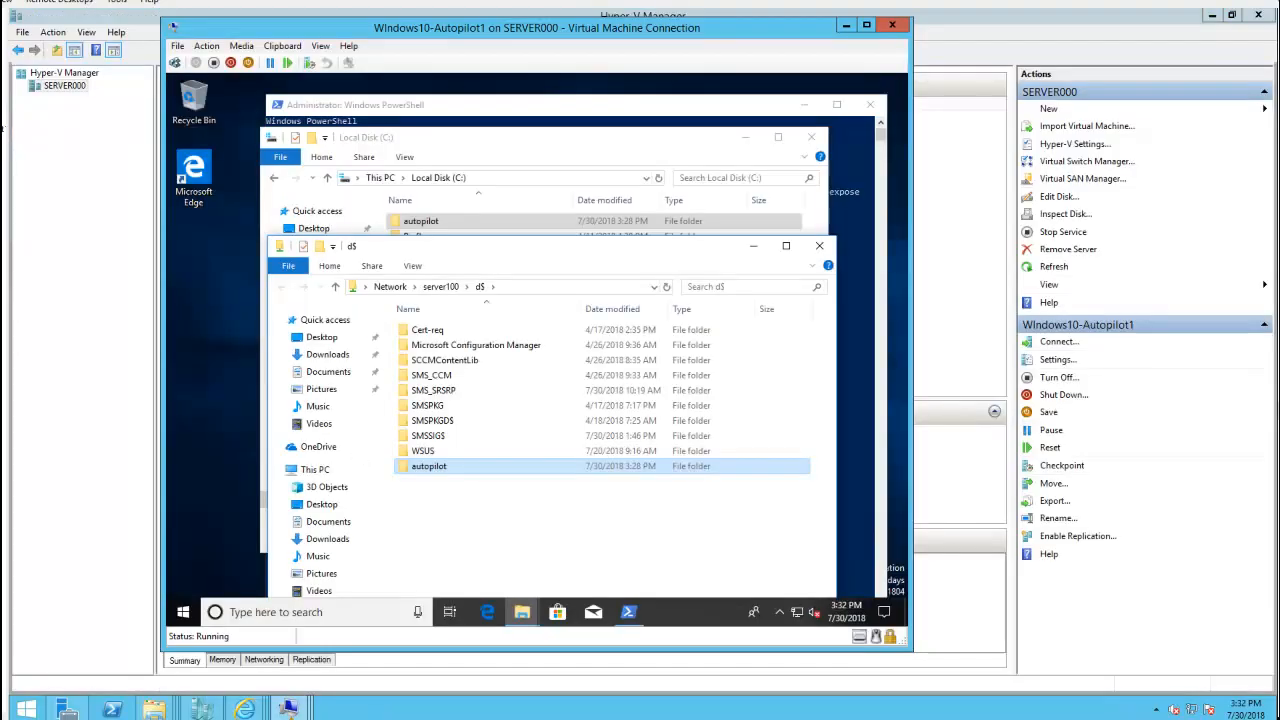
Close the d$, Local Disk (C:) and PowerShell windows on the VM
click(819, 245)
click(813, 140)
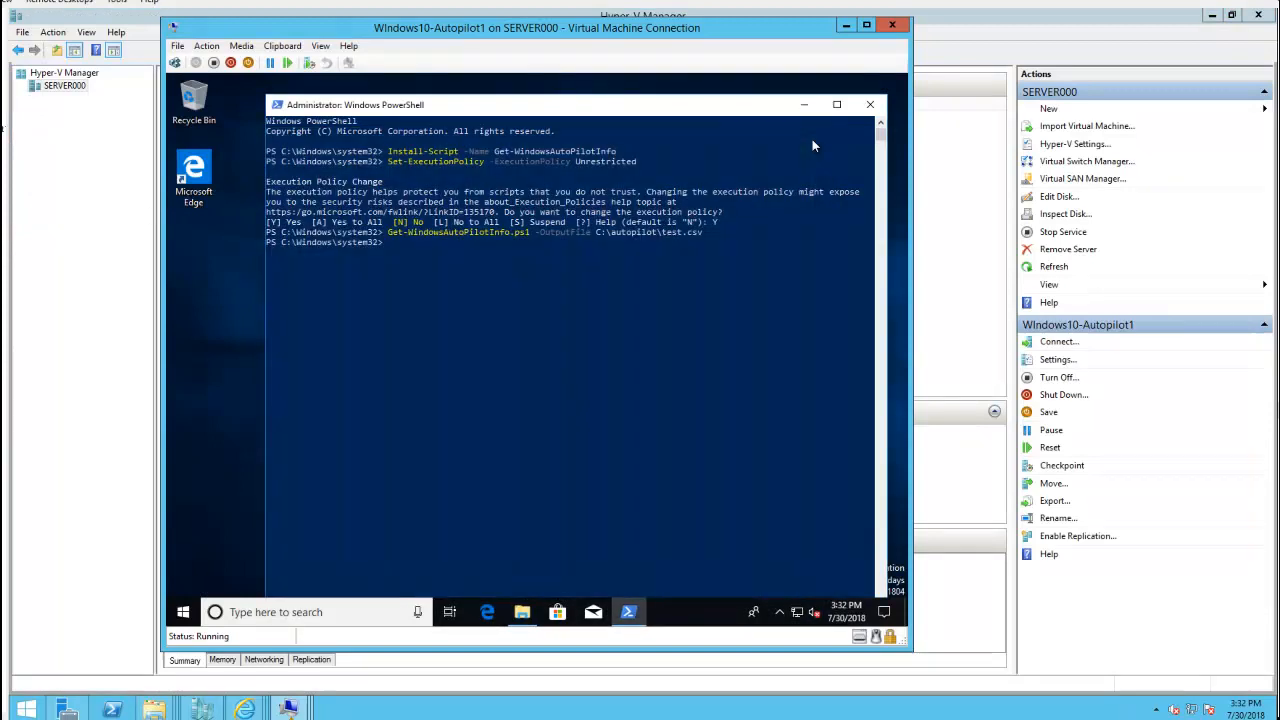
click(873, 106)
Open Command Prompt, go to C:\Windows\System32\Sysprep and run sysprep
click(229, 611)
text(cmd)
key(Return)
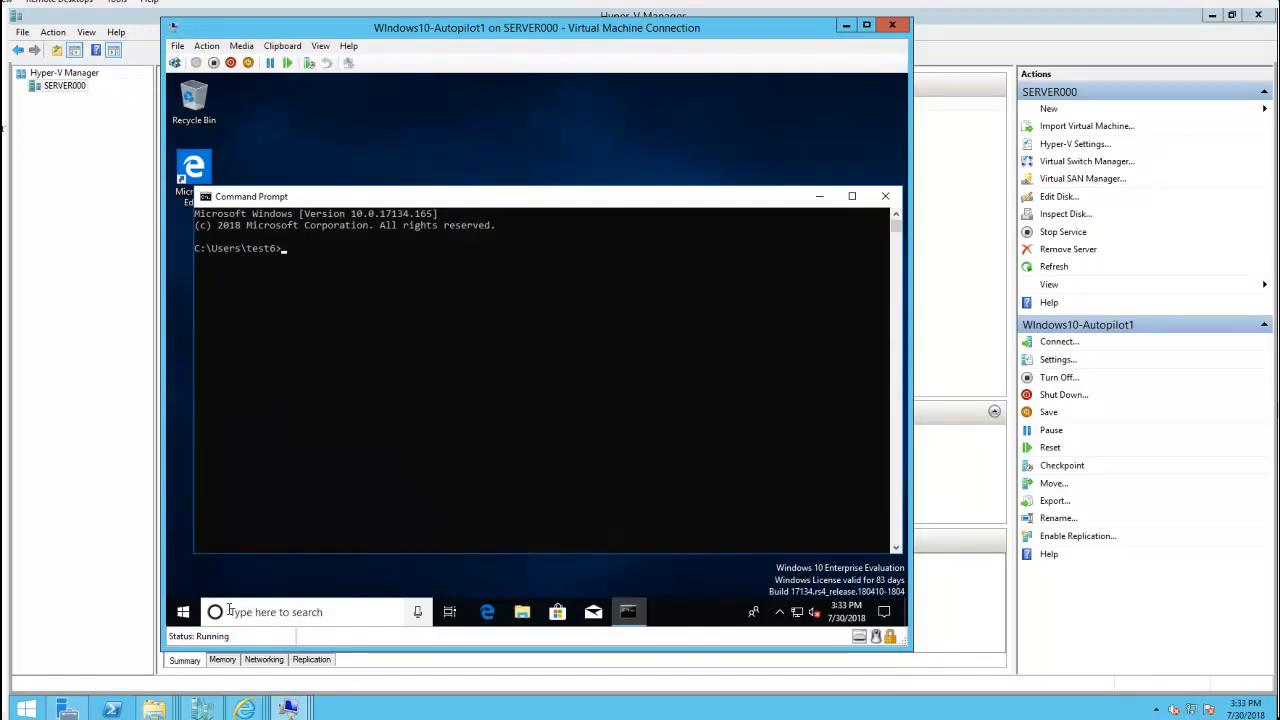
text(cd\)
key(Return)
text(cd windows\sy)
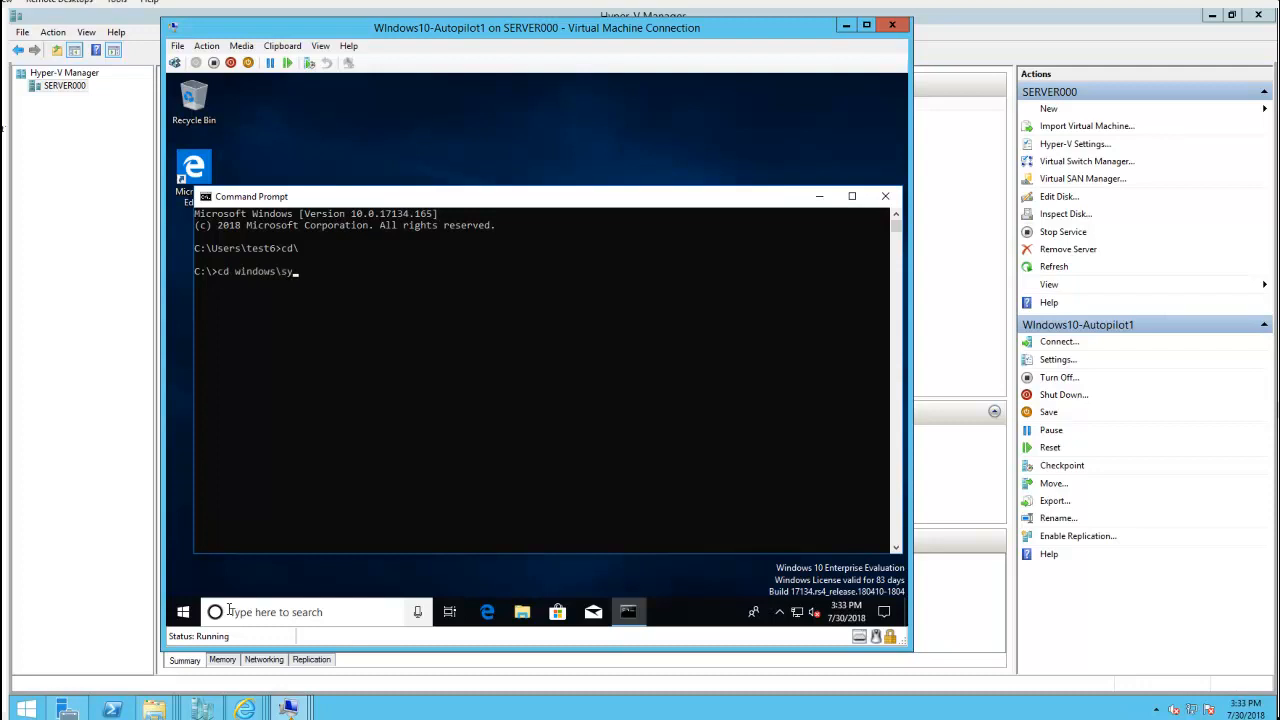
text(stem32)
key(Return)
text(cd )
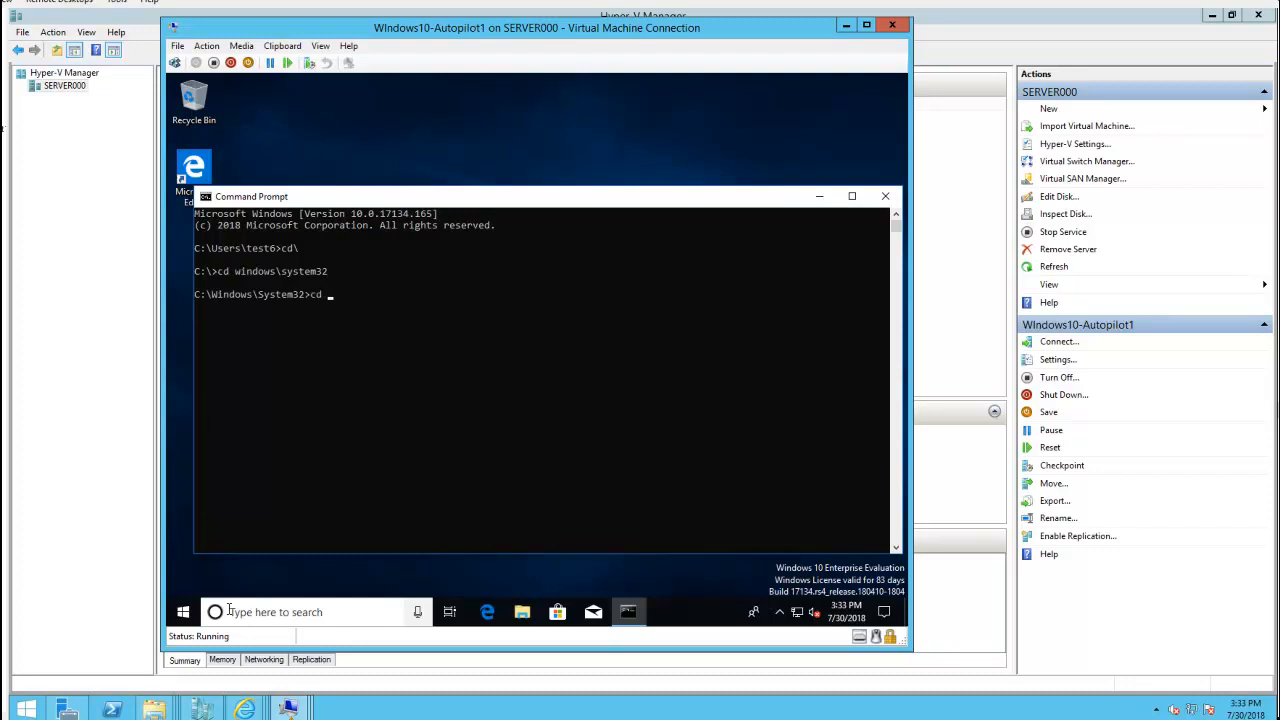
text(sysprep)
key(Return)
text(sysprep)
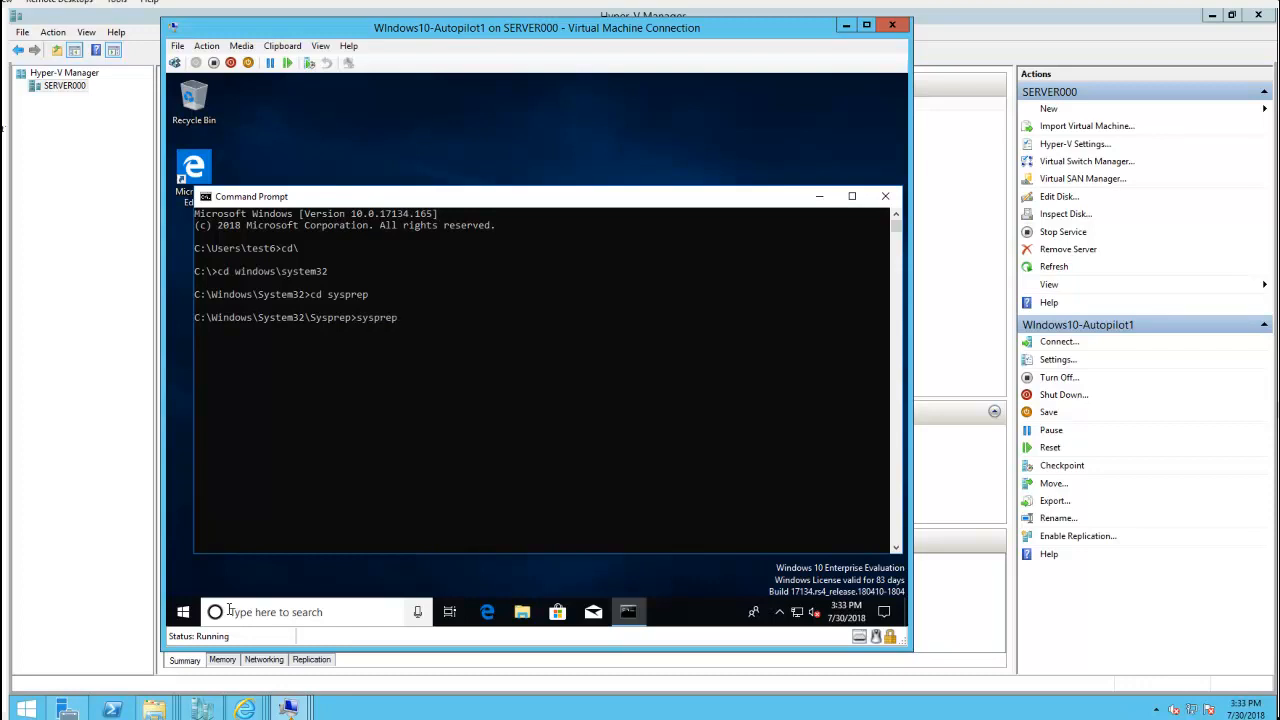
key(Return)
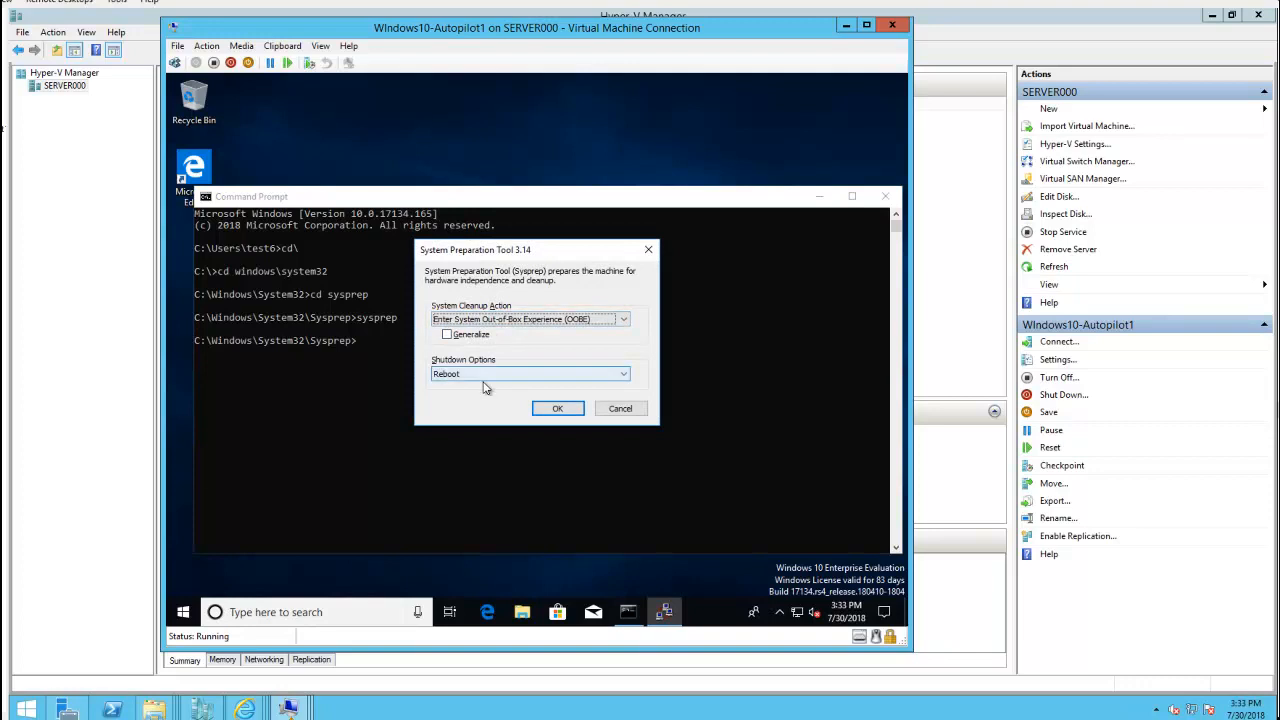
Run Sysprep with Enter System OOBE and Reboot so the VM restarts into Windows setup
click(559, 410)
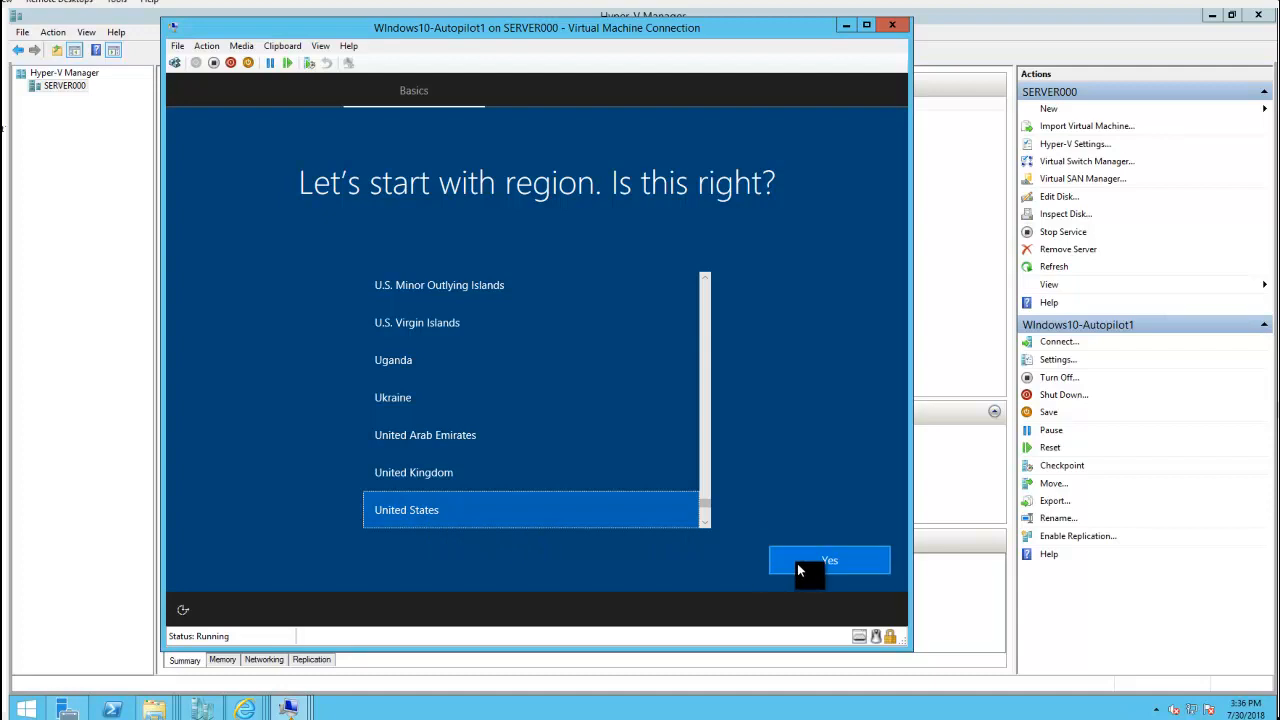
Confirm United States region and US keyboard, skipping a second keyboard layout
click(822, 560)
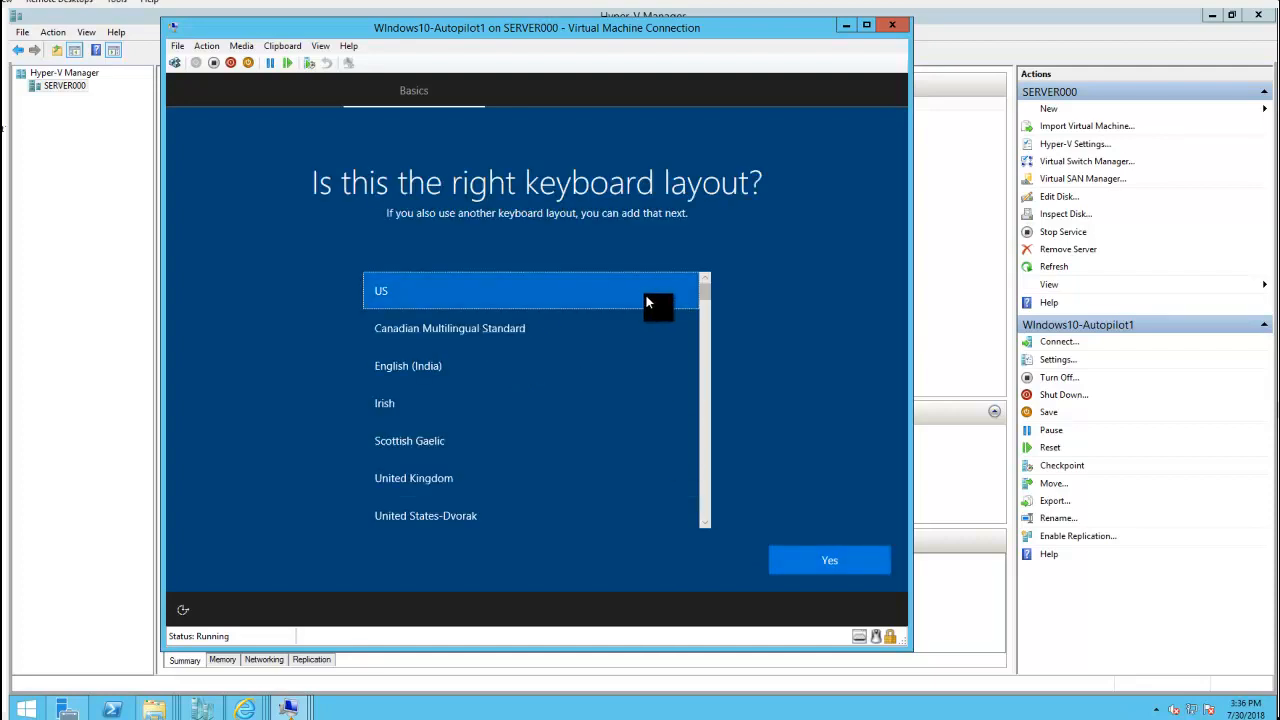
click(842, 565)
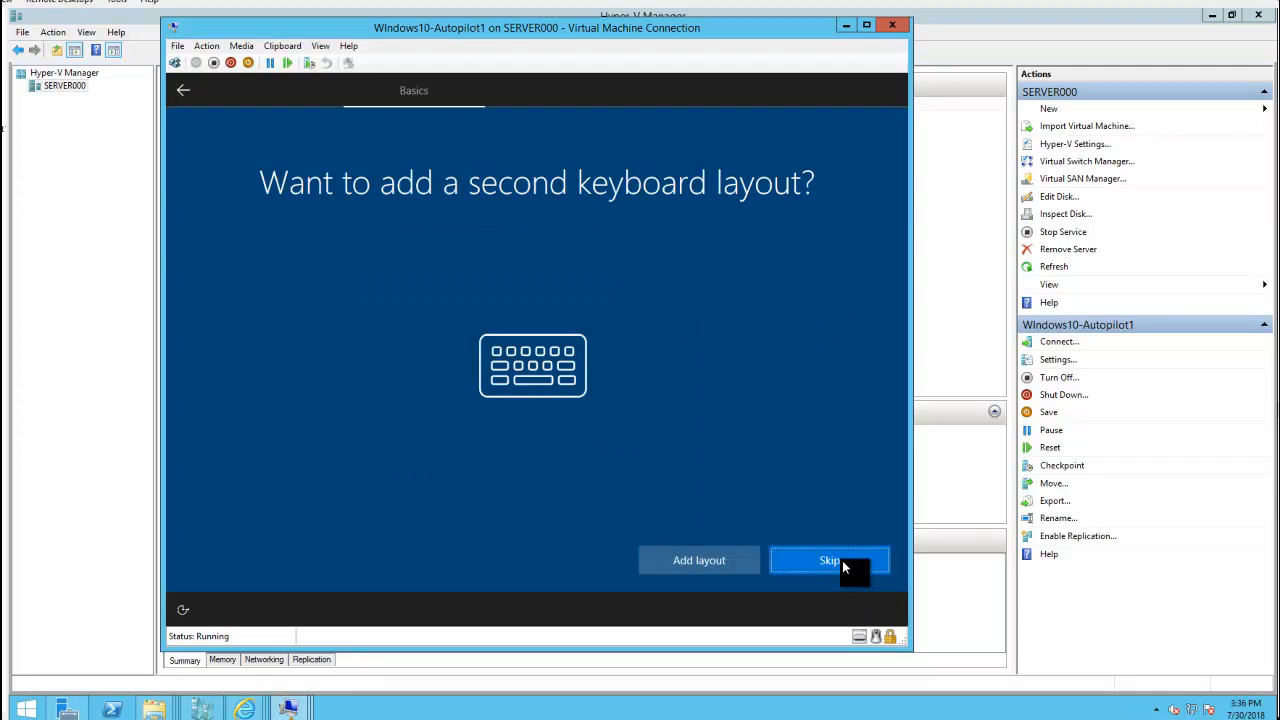
click(843, 567)
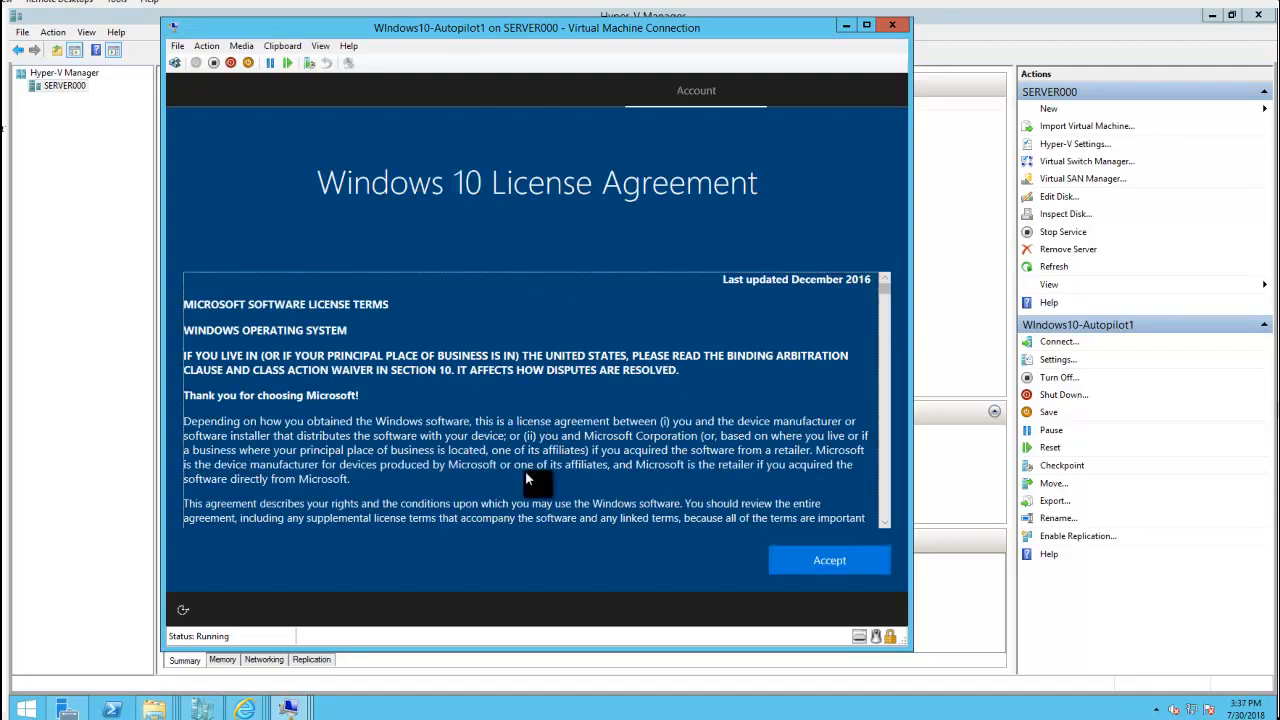
Accept the Windows 10 license agreement and begin entering the work account name
scroll(885, 500, down, 10)
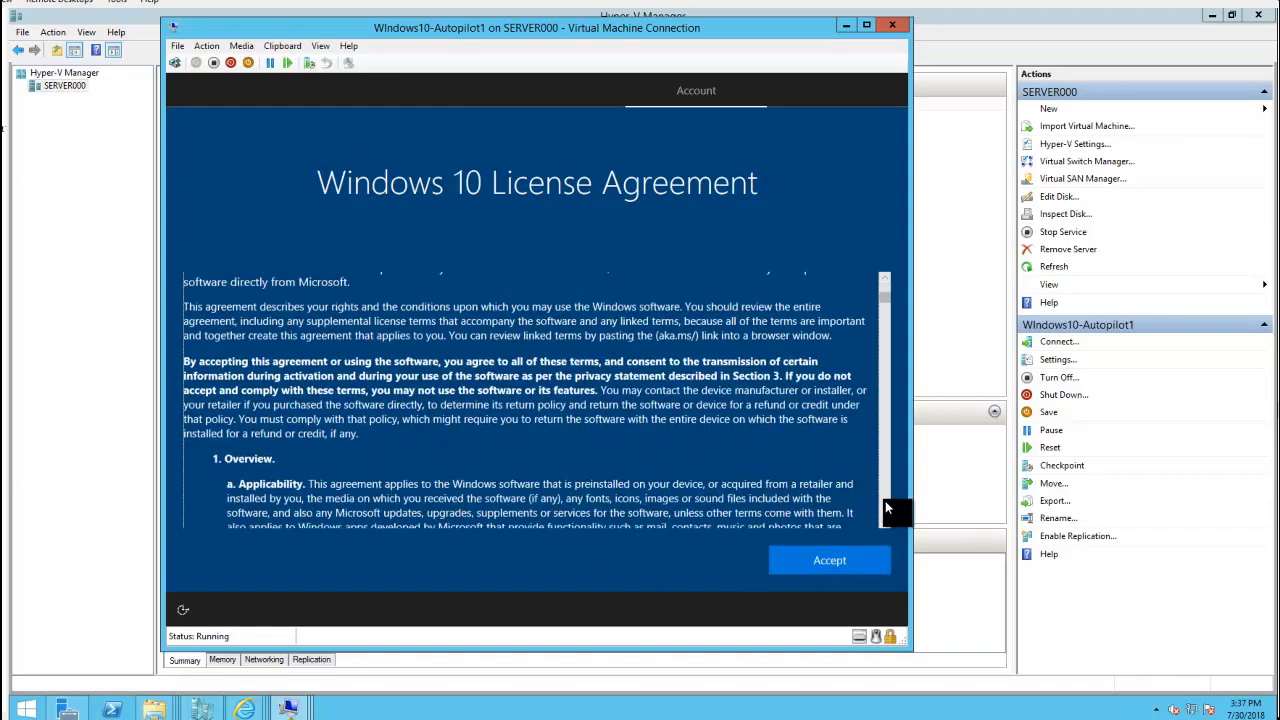
click(850, 562)
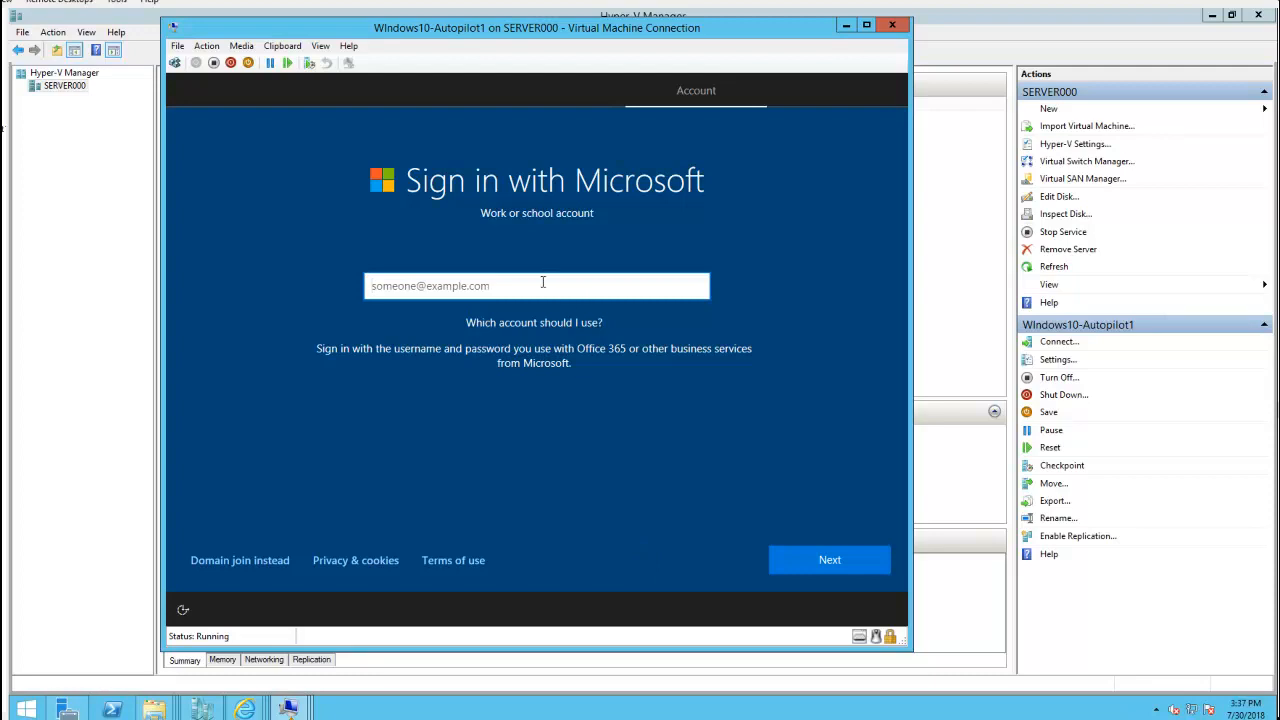
text(test6)
key(BackSpace)
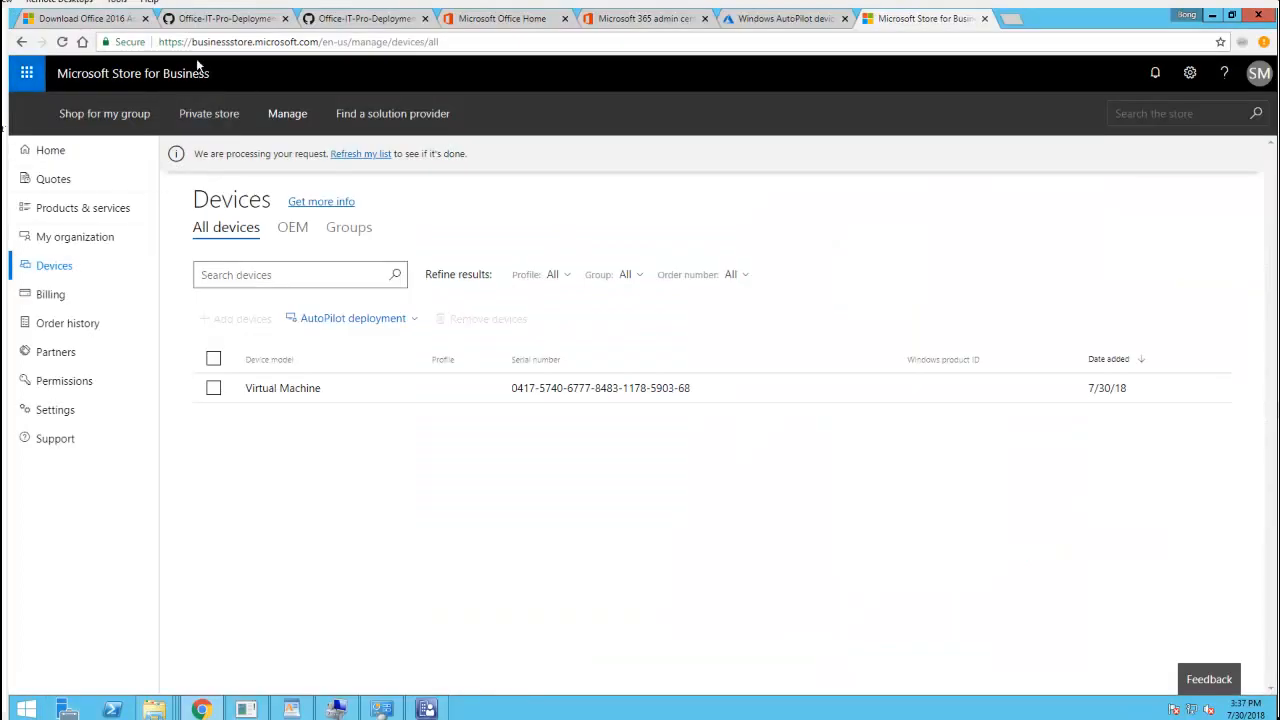
Find the test user in Active users and review its product licenses without saving changes
click(515, 20)
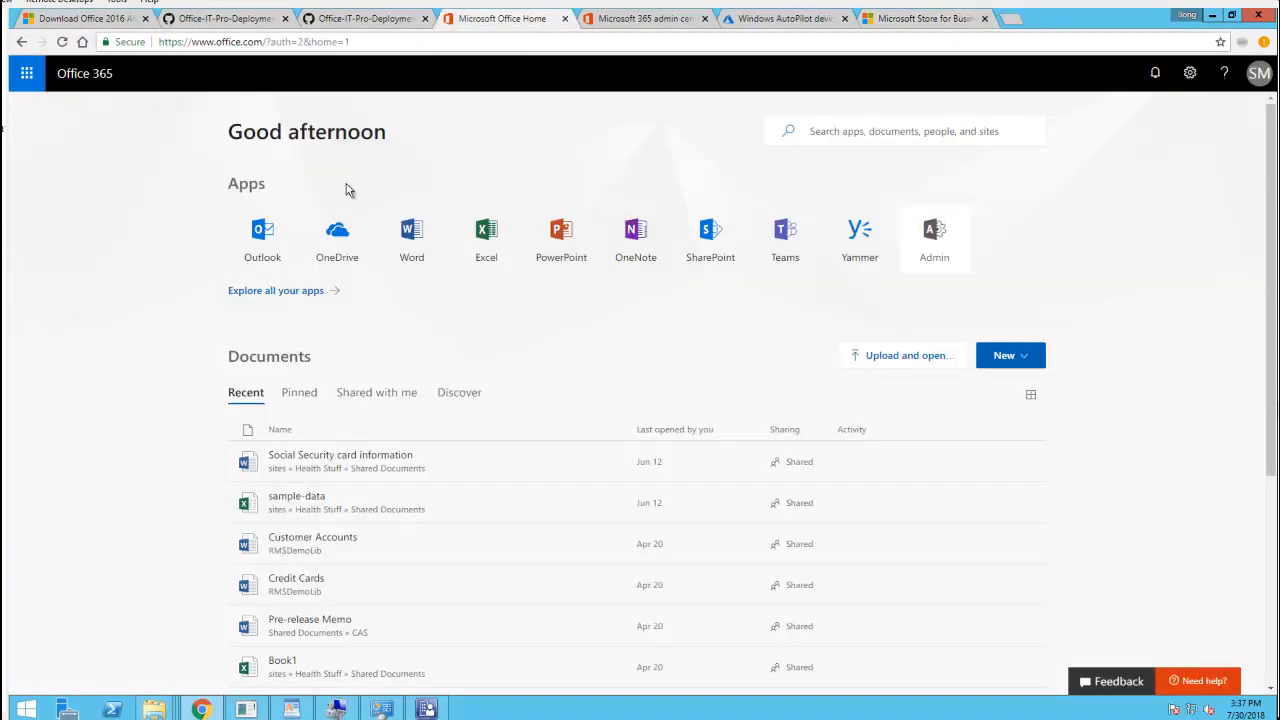
click(928, 248)
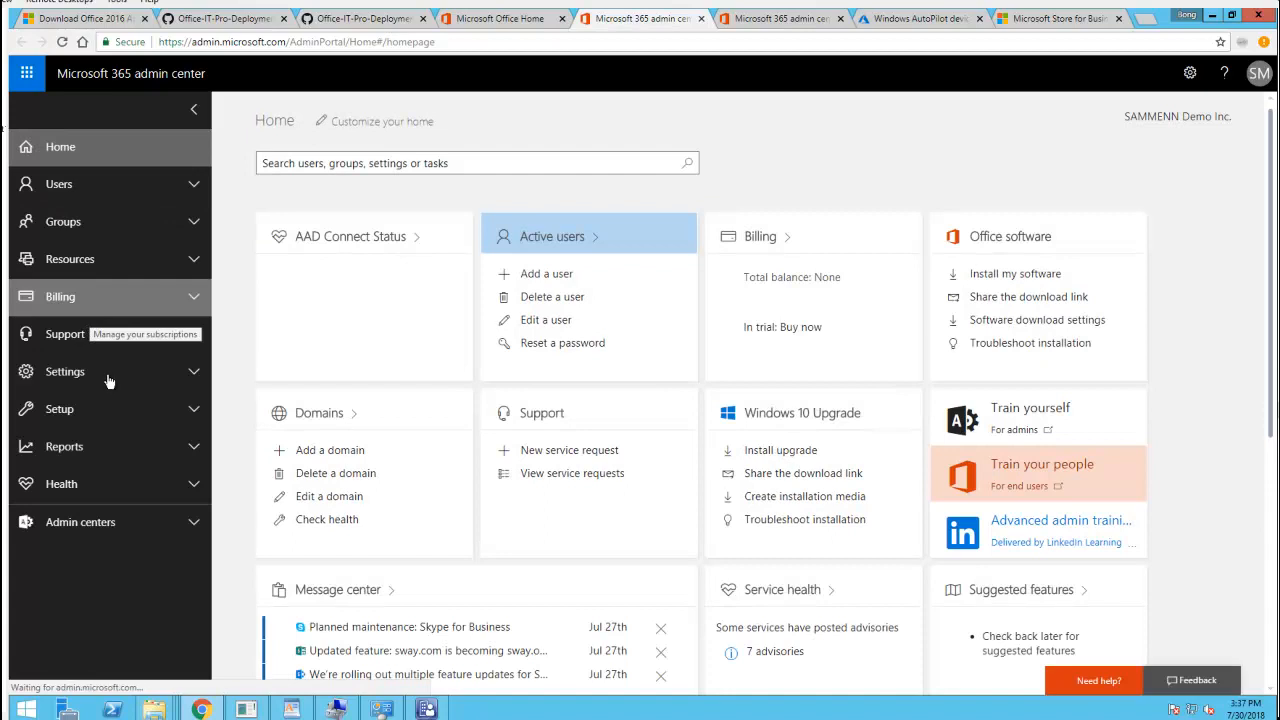
click(88, 186)
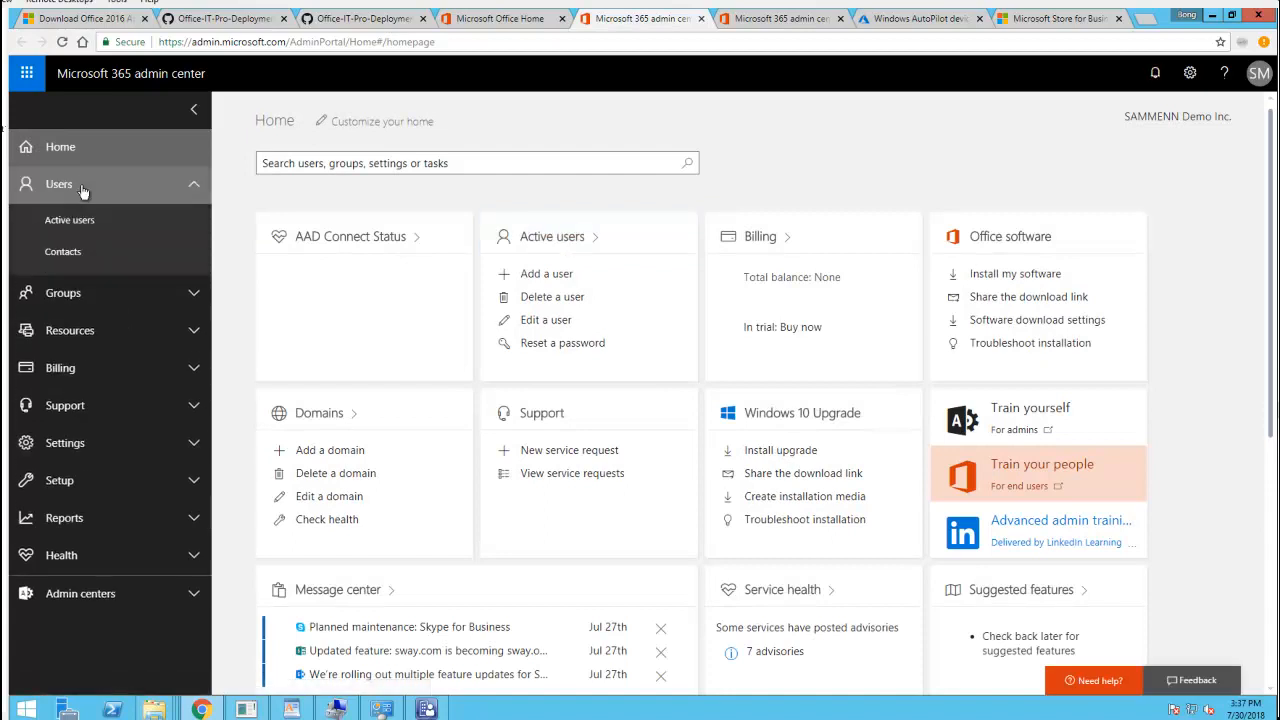
click(84, 220)
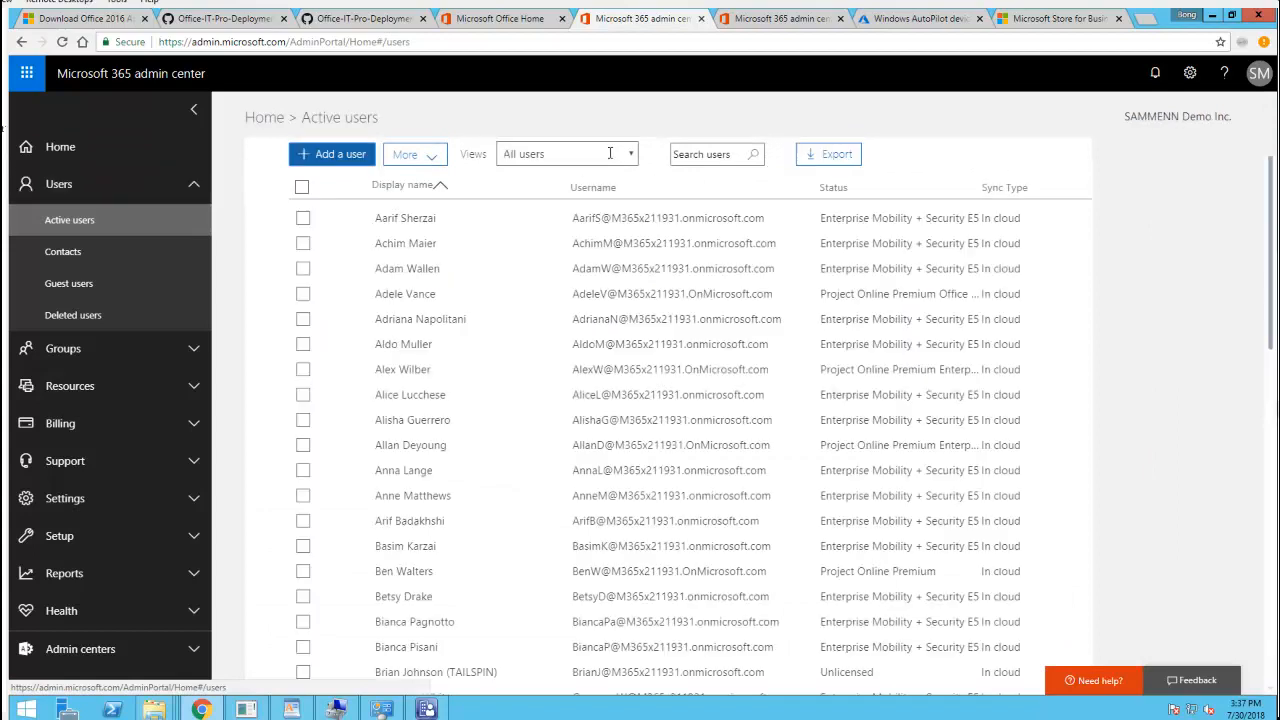
click(723, 150)
text(test3)
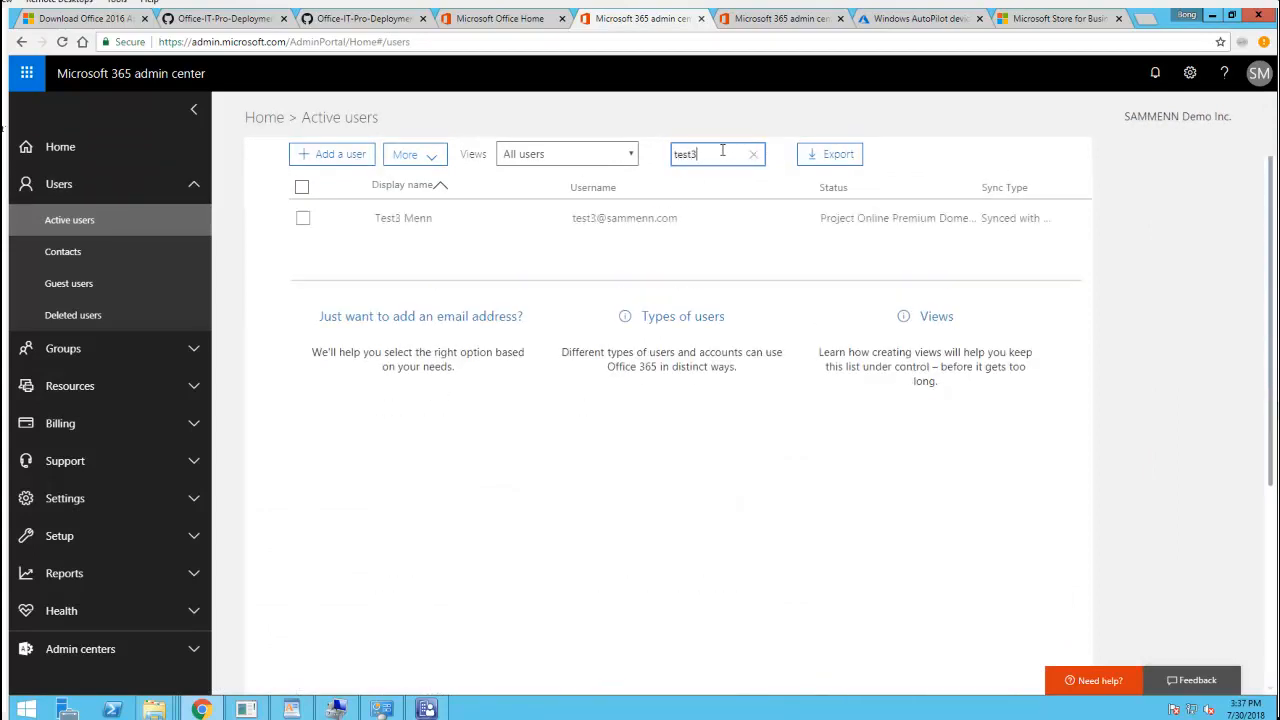
click(632, 226)
click(632, 228)
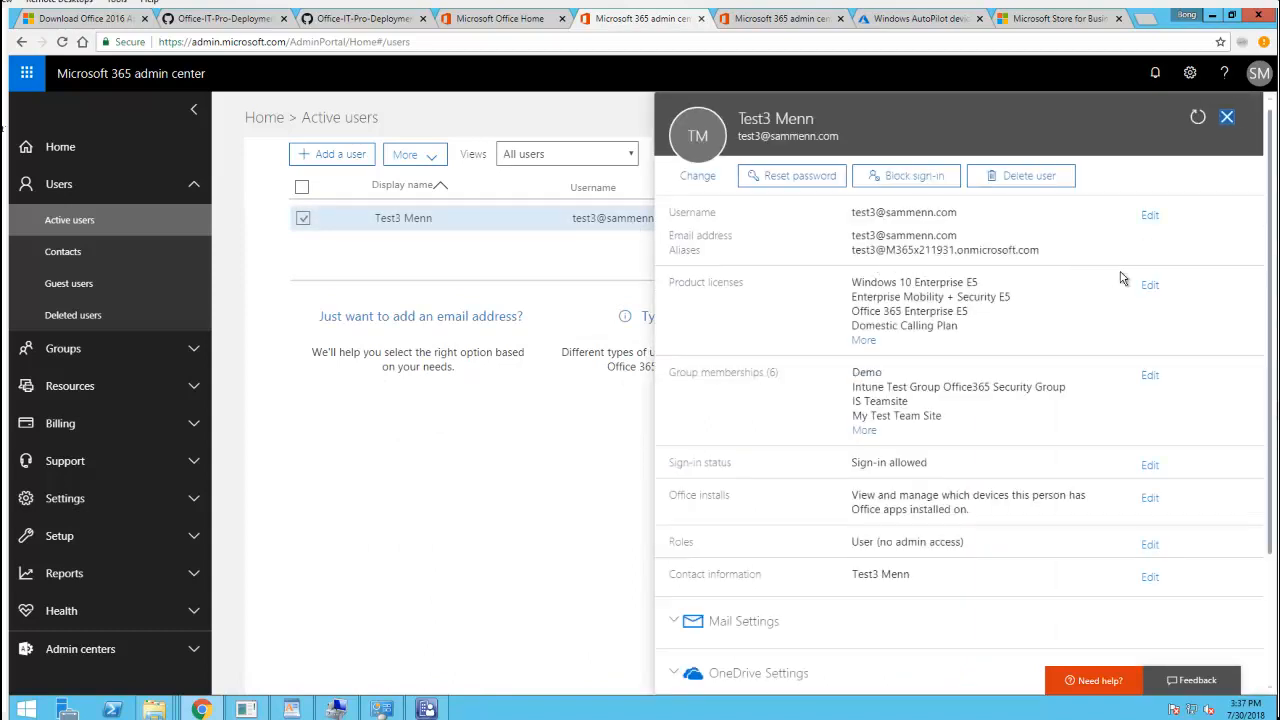
click(868, 341)
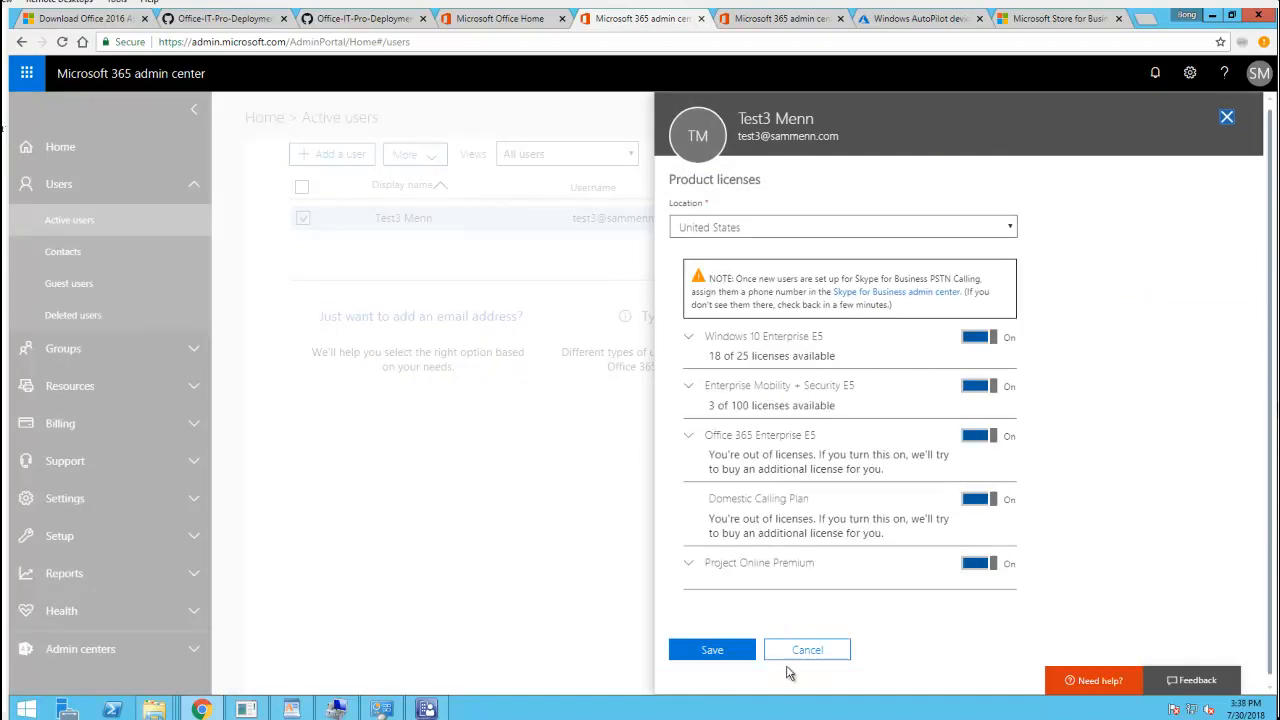
click(807, 650)
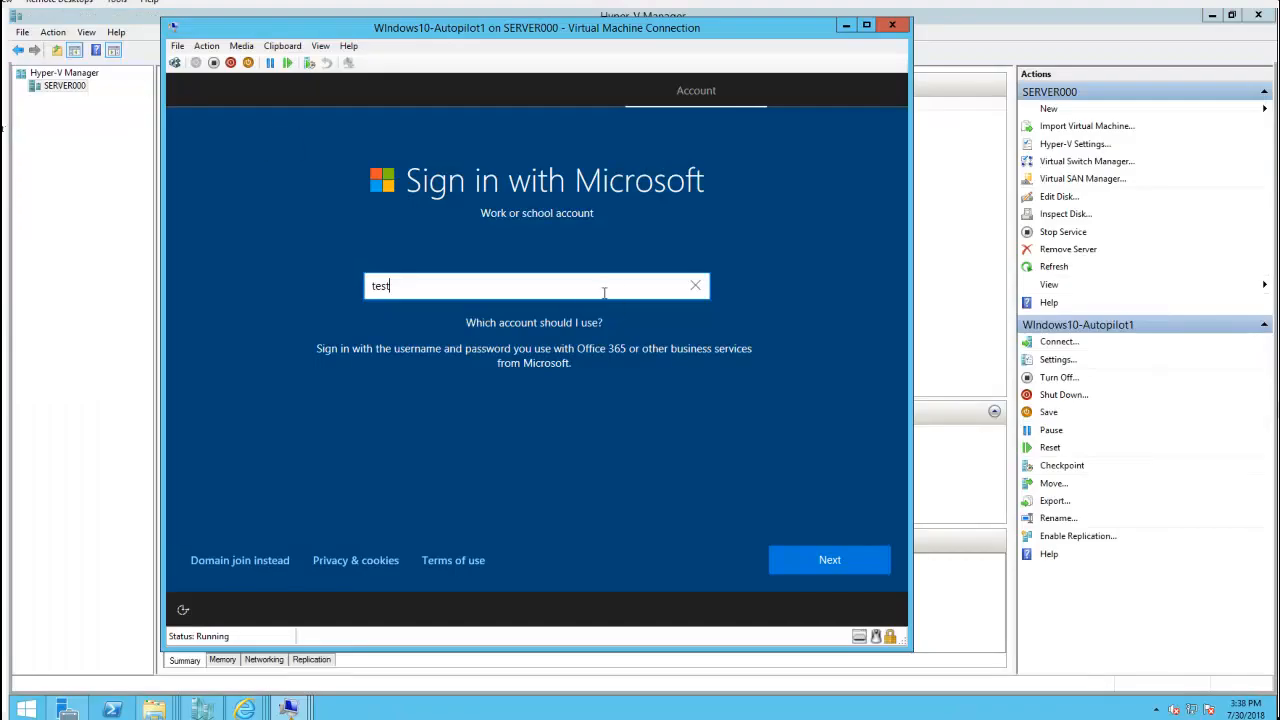
Sign the VM in with the work account email and password, then accept privacy settings
click(837, 559)
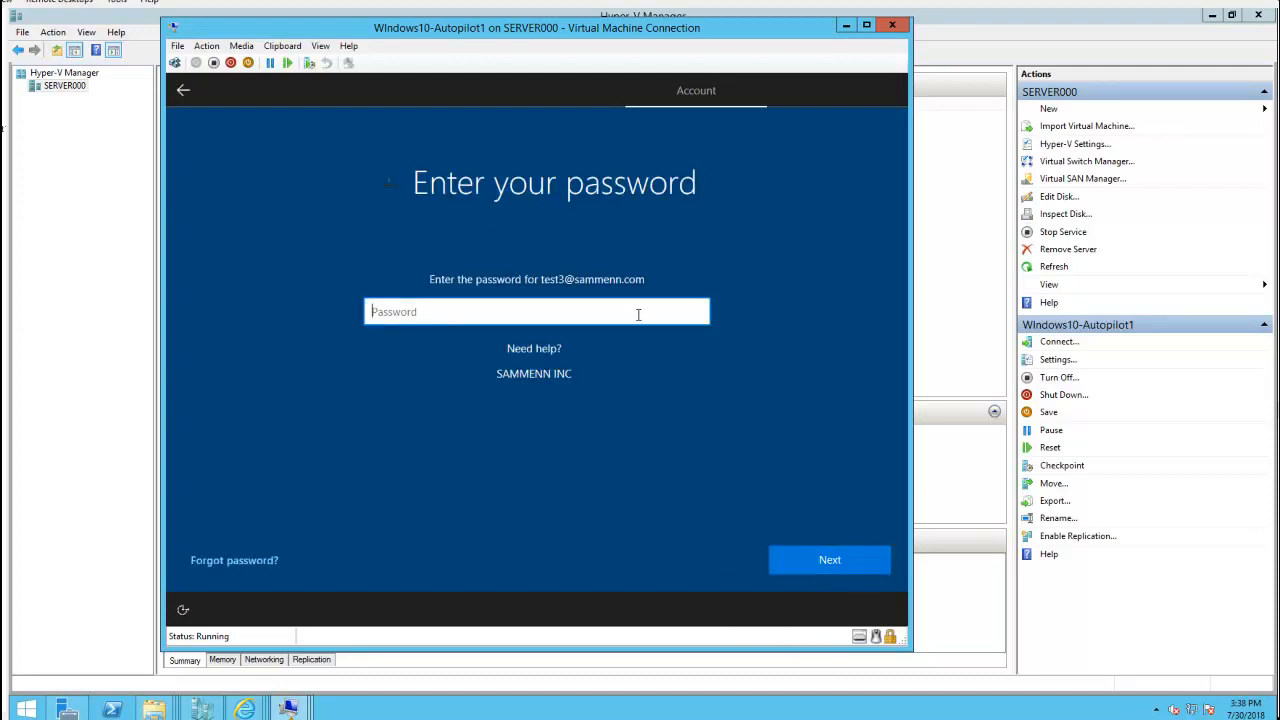
text(•••••••••)
click(850, 565)
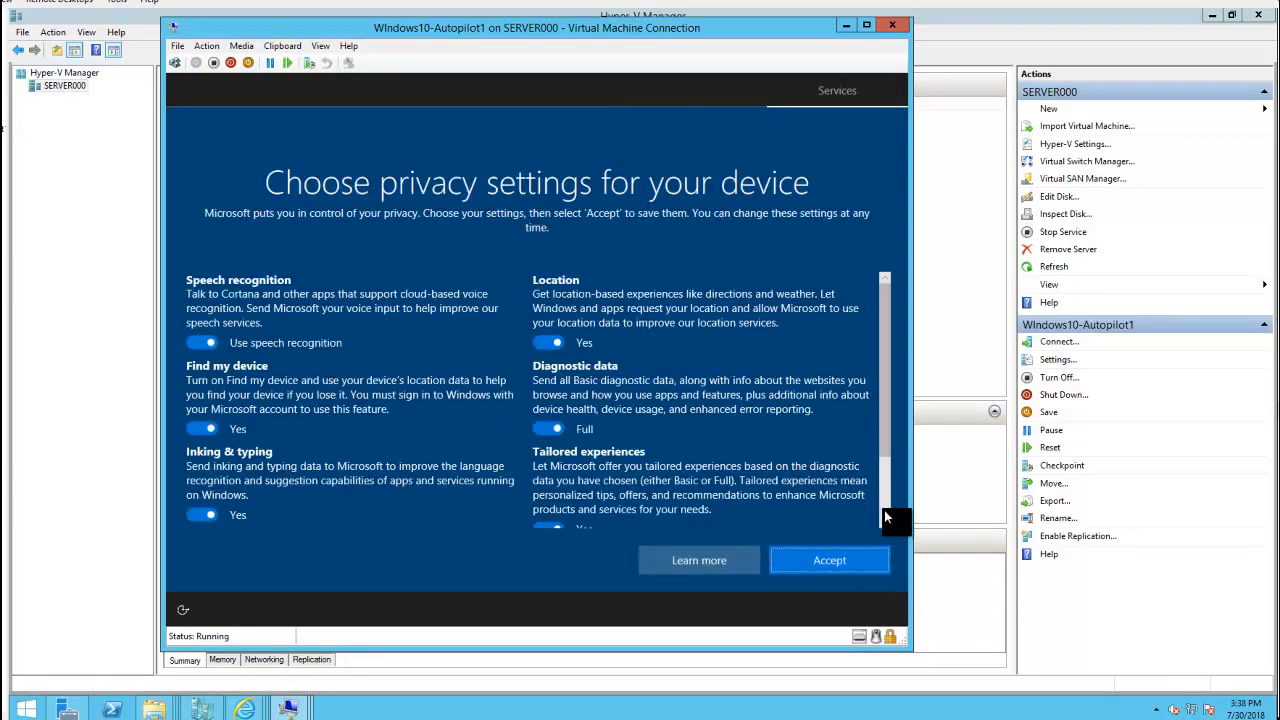
scroll(884, 510, down, 3)
click(829, 566)
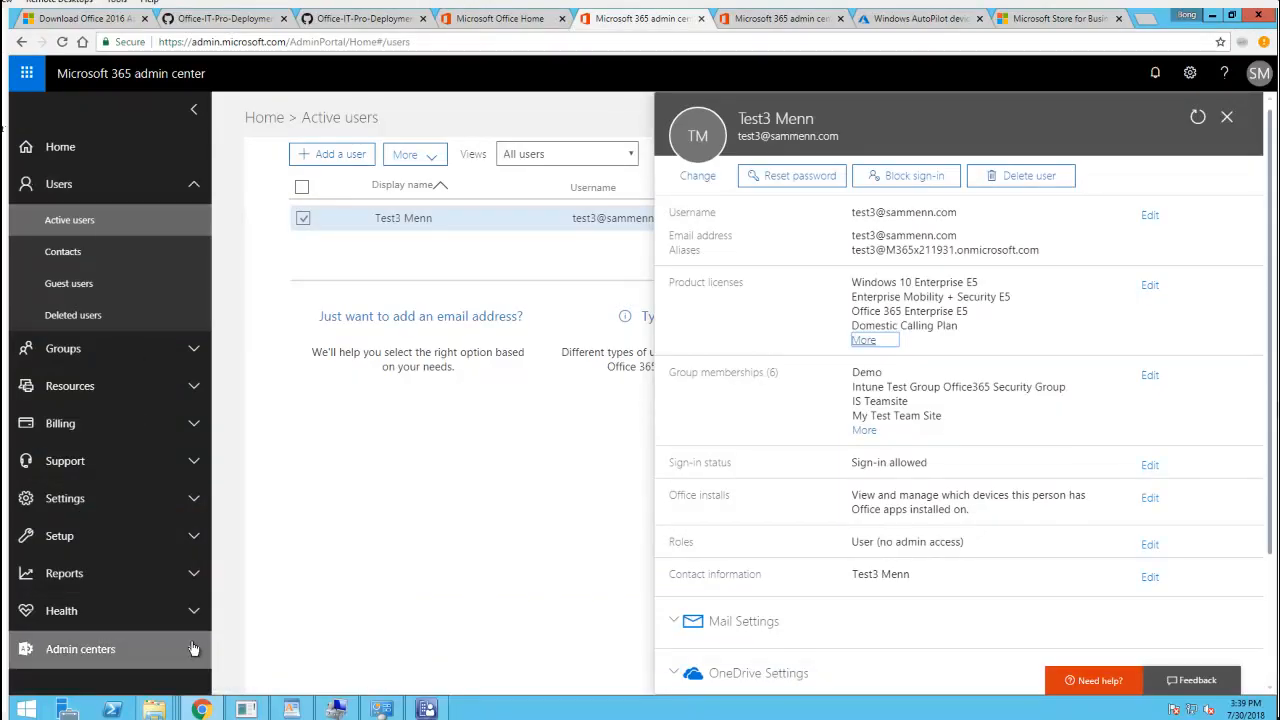
Return to the Azure Windows AutoPilot devices list showing the Virtual Machine as Assigned
click(903, 20)
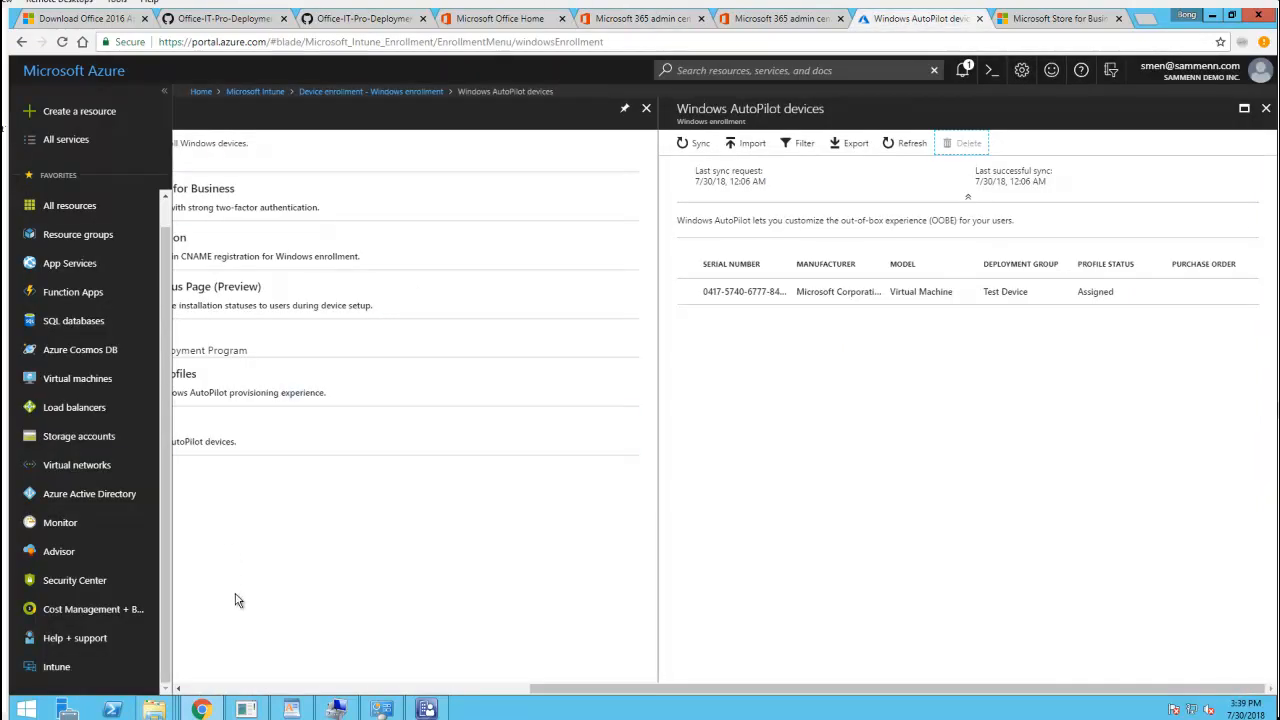
View the Intune Devices overview, then go to Azure Active Directory
click(345, 688)
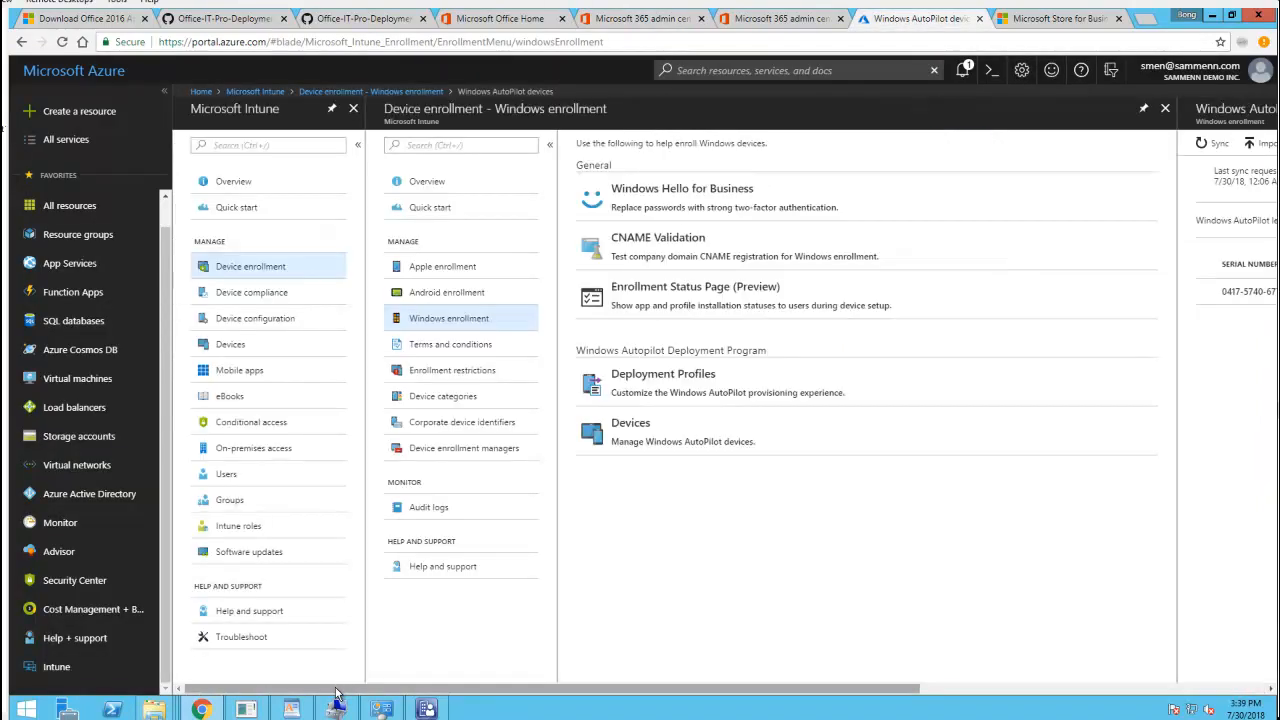
click(232, 346)
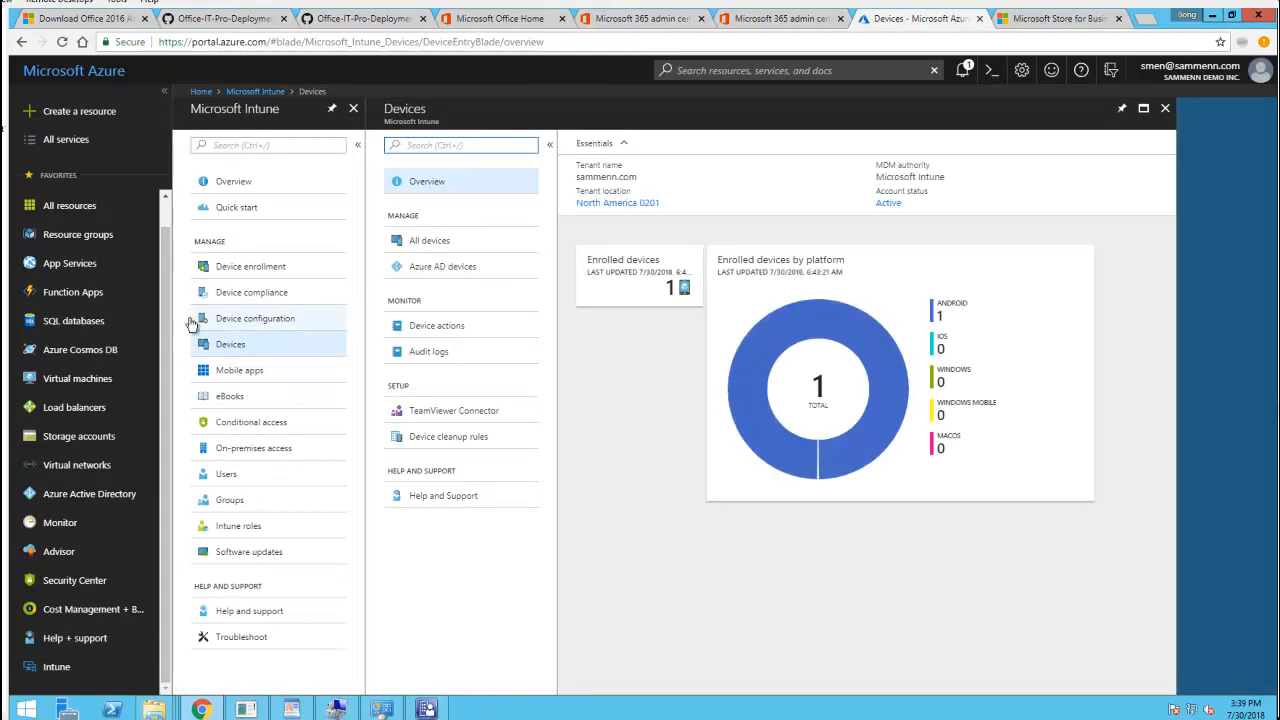
click(104, 496)
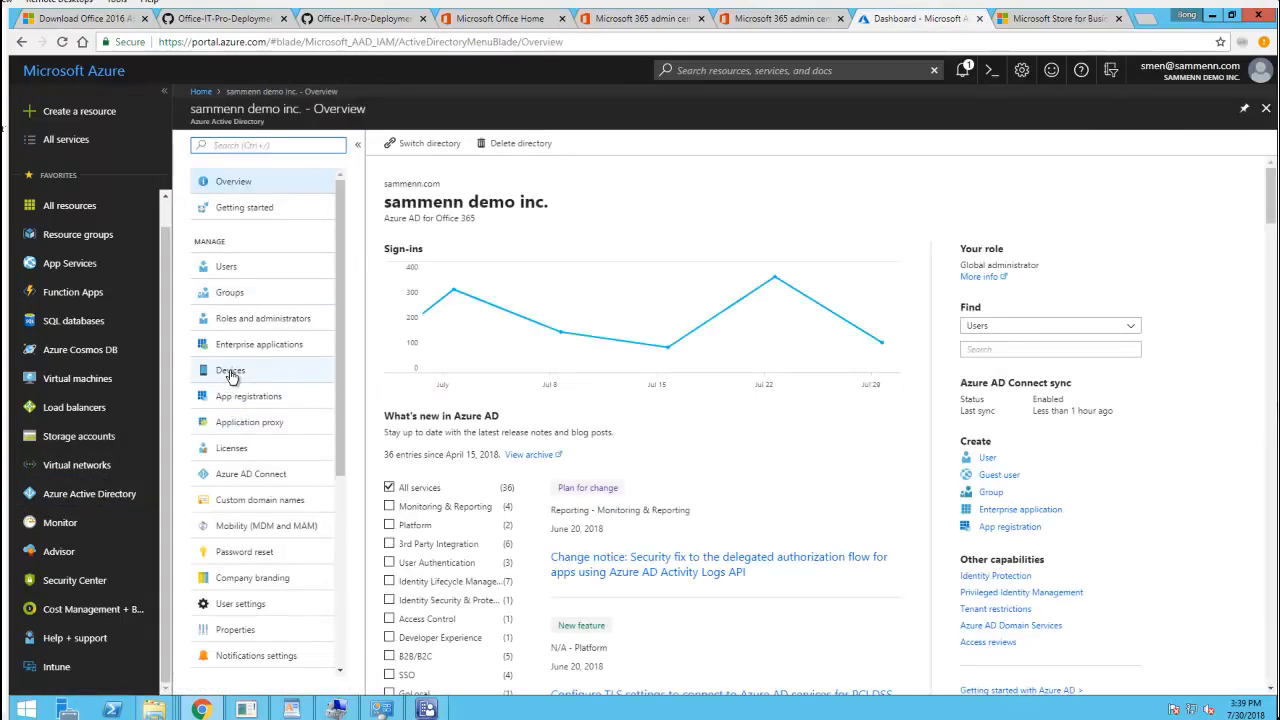
List all Azure AD devices and view the DESKTOP-2BLUTVA device details
click(230, 372)
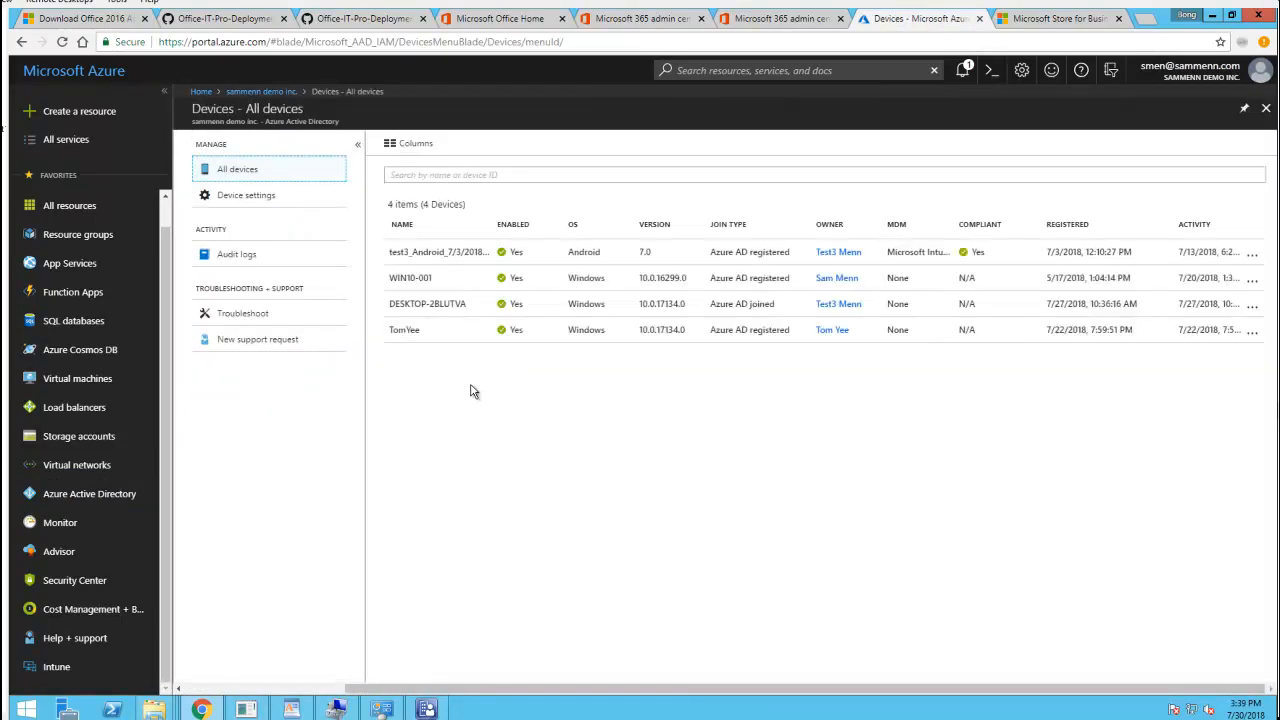
click(445, 310)
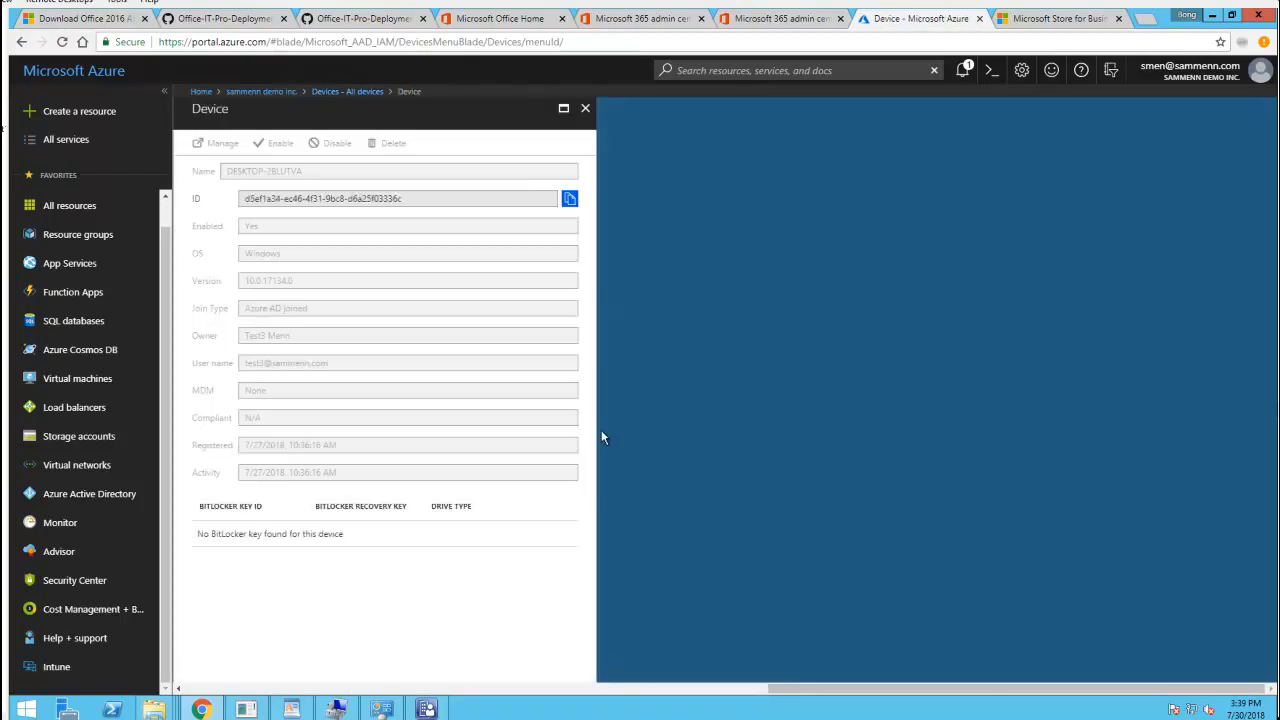